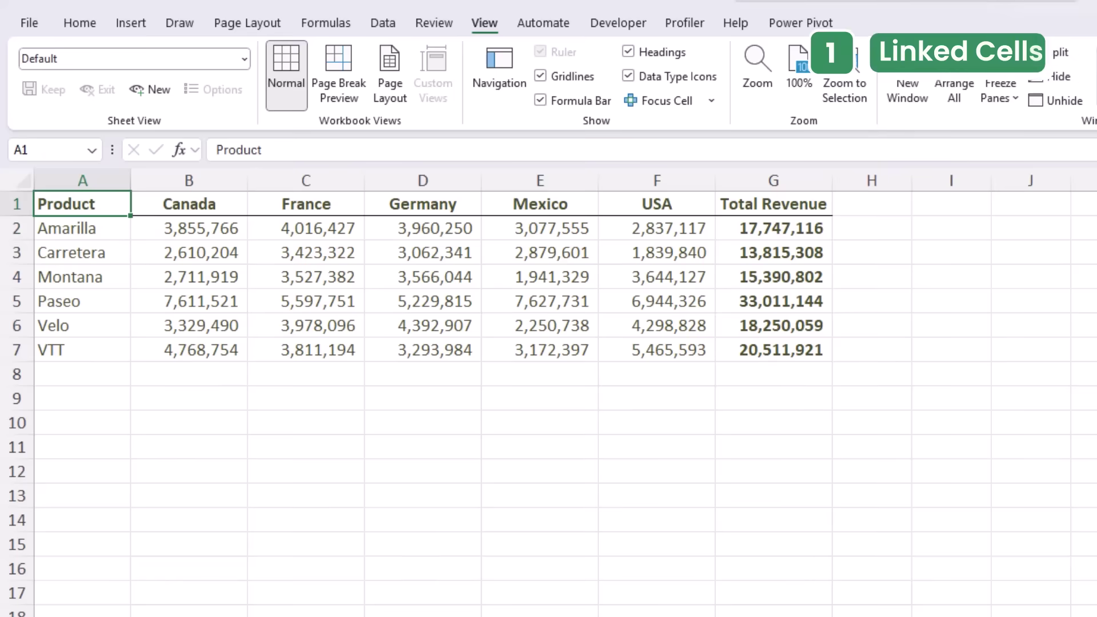
# Step: Link Cell References B6 to Amarilla with the formula ='Annual Revenue'!A2
pyautogui.hotkey('ctrl', 'shift', 'Down')
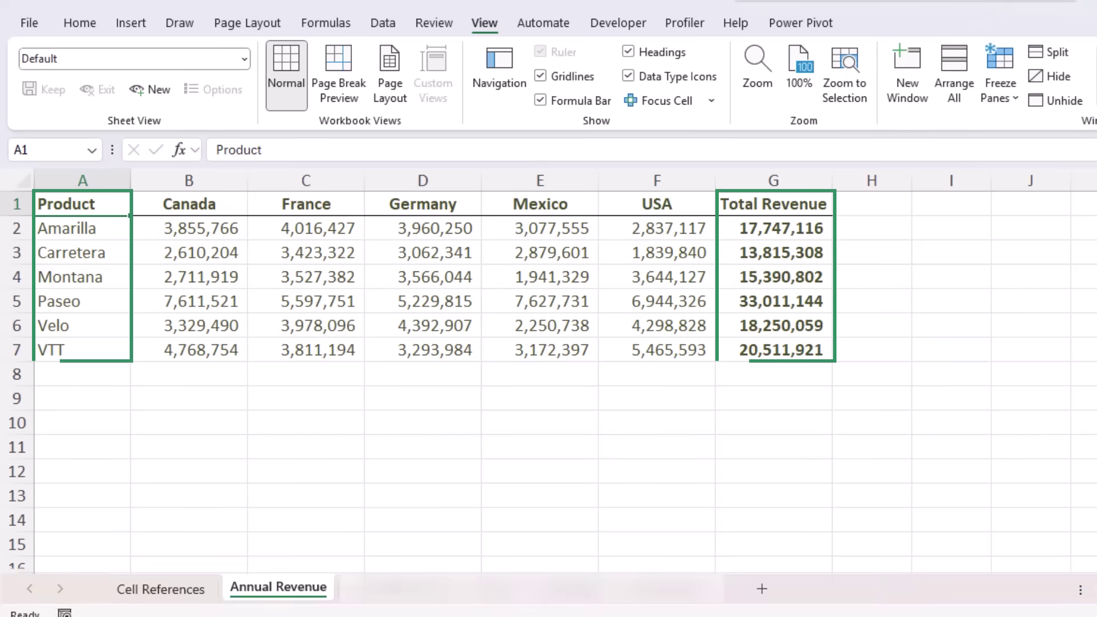
pyautogui.click(177, 580)
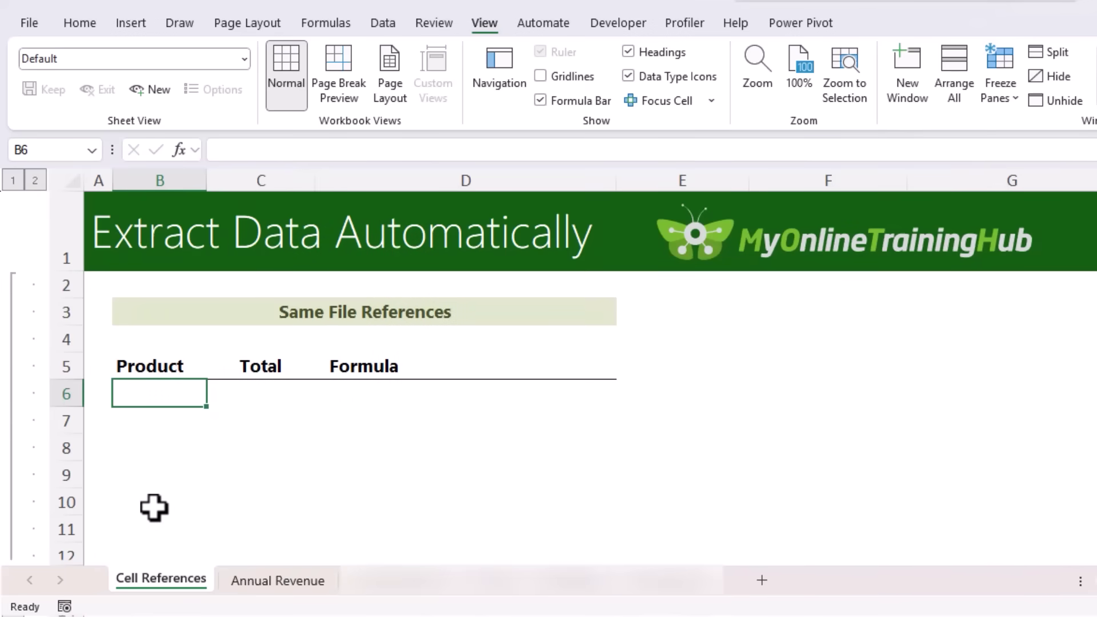
pyautogui.write('=')
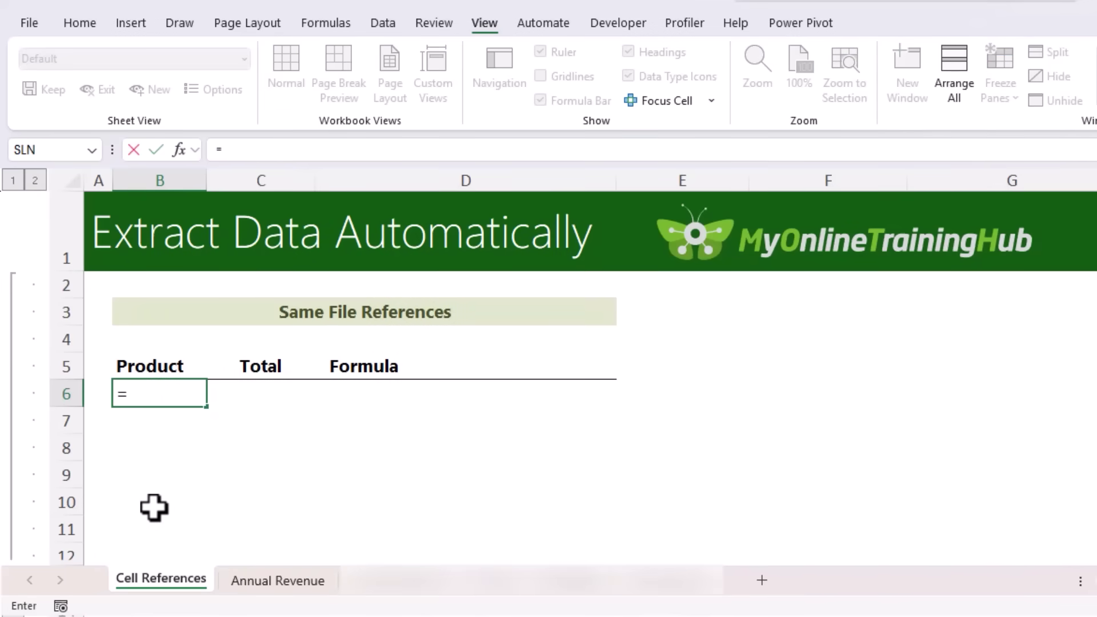
pyautogui.click(288, 580)
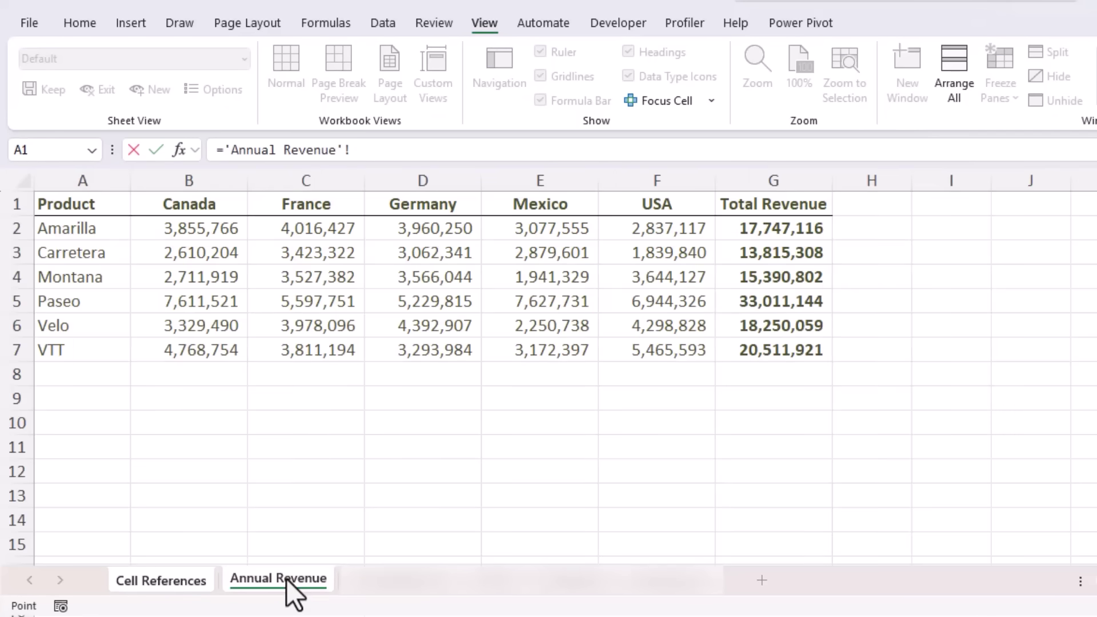
pyautogui.click(109, 227)
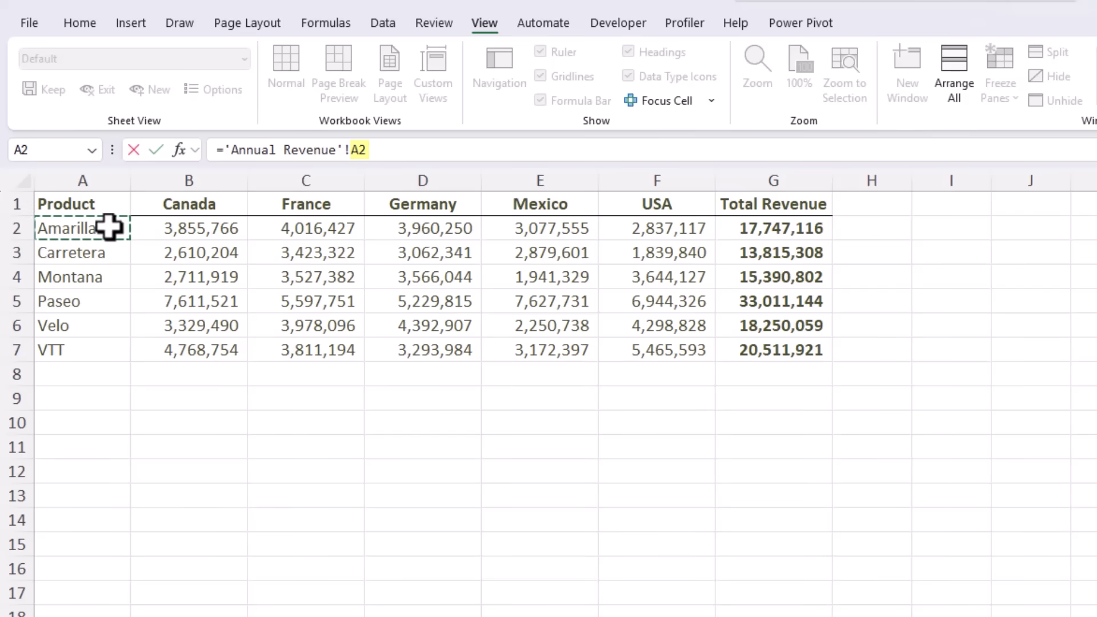
pyautogui.press('Return')
# Step: Fill the B6 product link down to B11 and copy Annual Revenue totals G2:G7
pyautogui.click(167, 389)
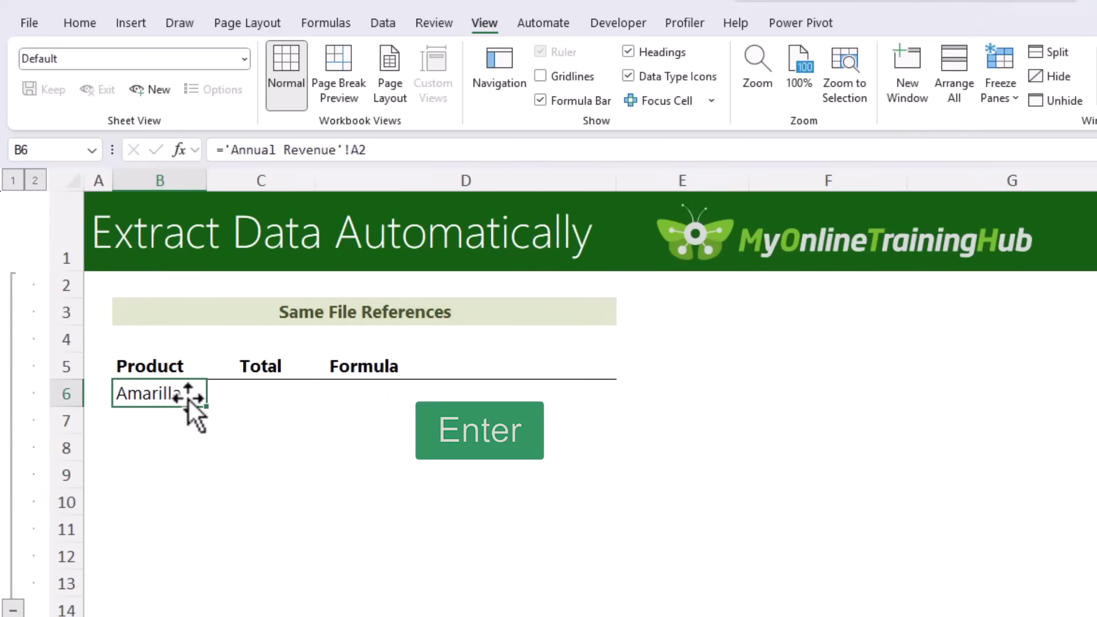
pyautogui.moveTo(206, 407); pyautogui.dragTo(193, 534)
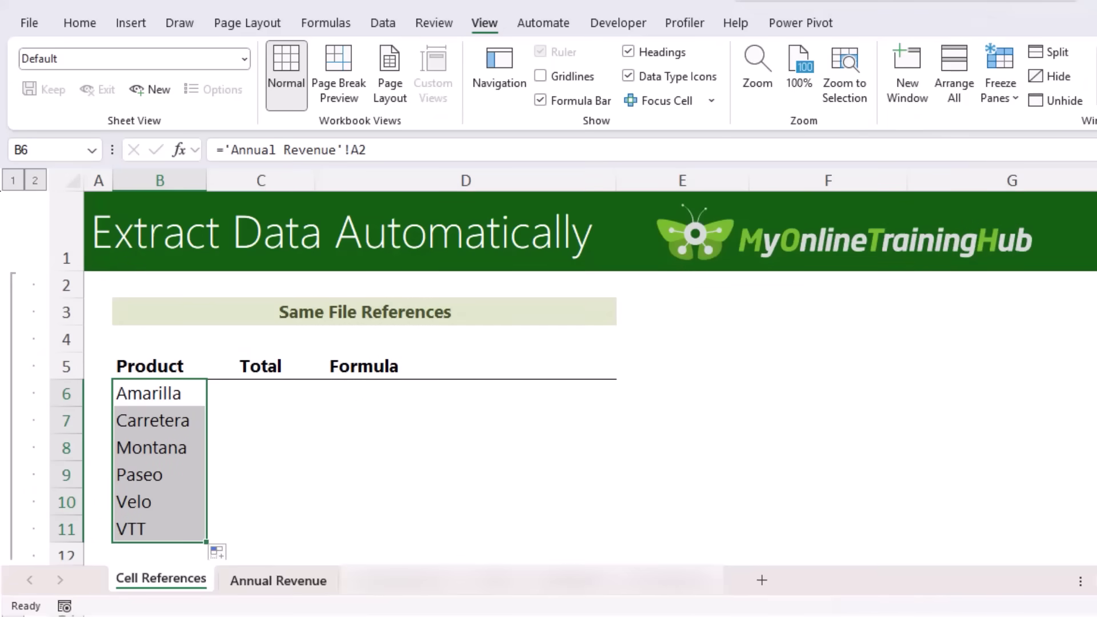
pyautogui.click(283, 579)
pyautogui.moveTo(747, 228); pyautogui.dragTo(750, 345)
pyautogui.hotkey('ctrl', 'c')
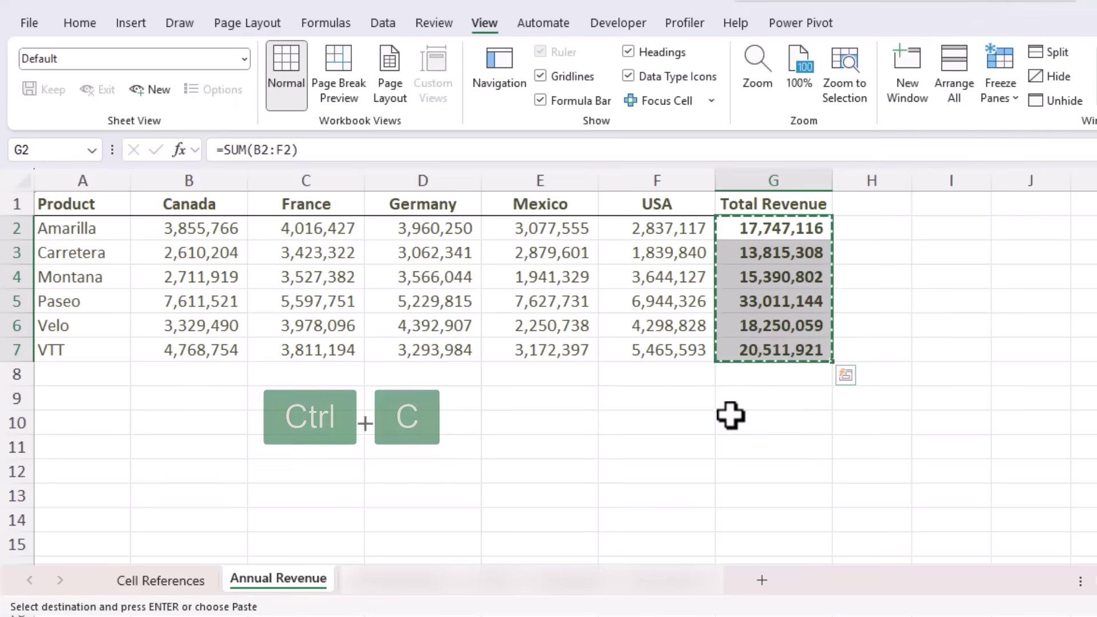
# Step: Paste the totals as links into C6:C11 and check the linked values
pyautogui.click(167, 578)
pyautogui.click(270, 394)
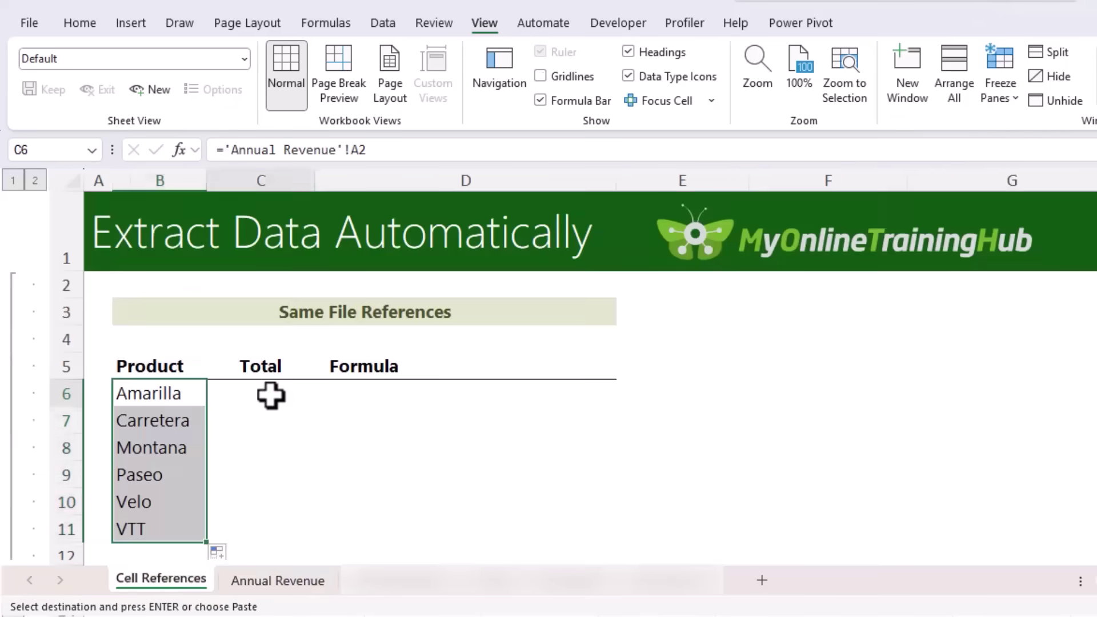
pyautogui.click(92, 28)
pyautogui.click(52, 104)
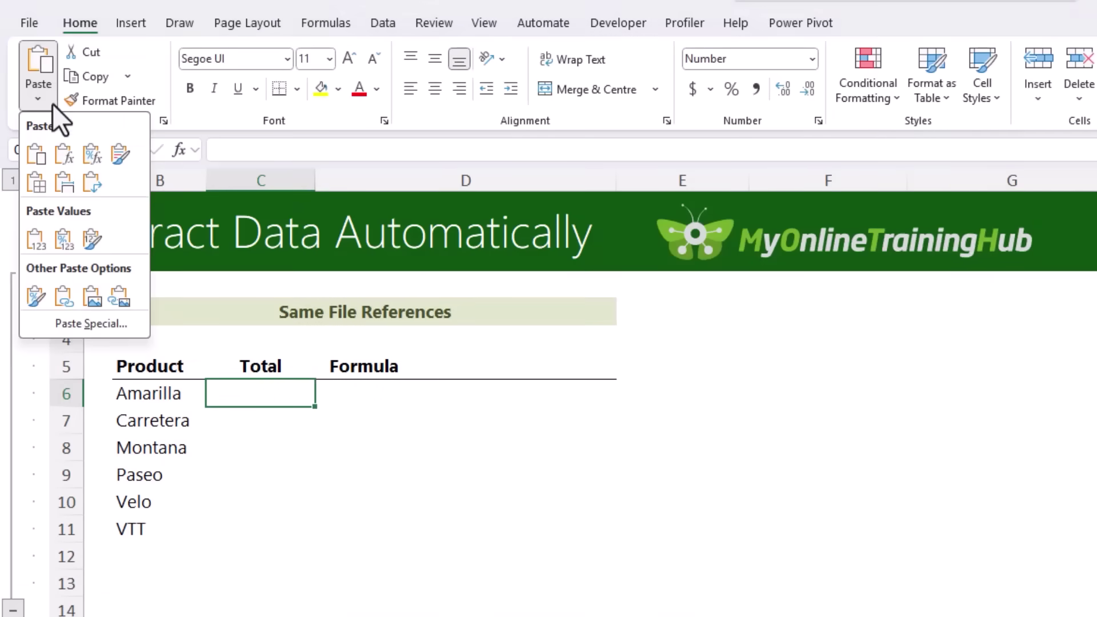
pyautogui.click(64, 297)
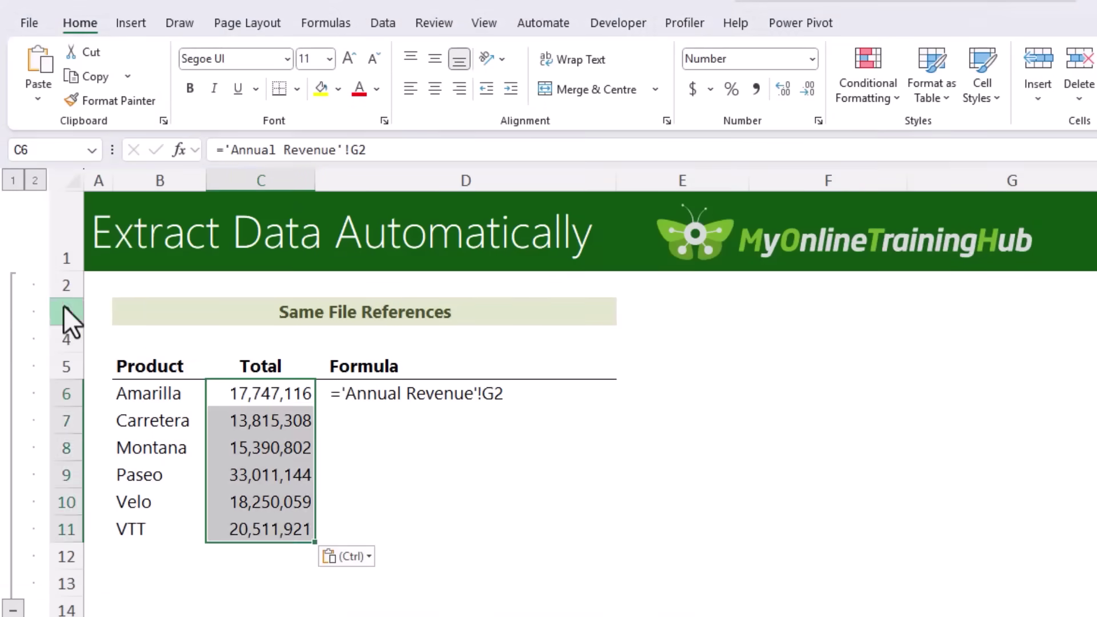
pyautogui.press('Down')
pyautogui.press('Down')
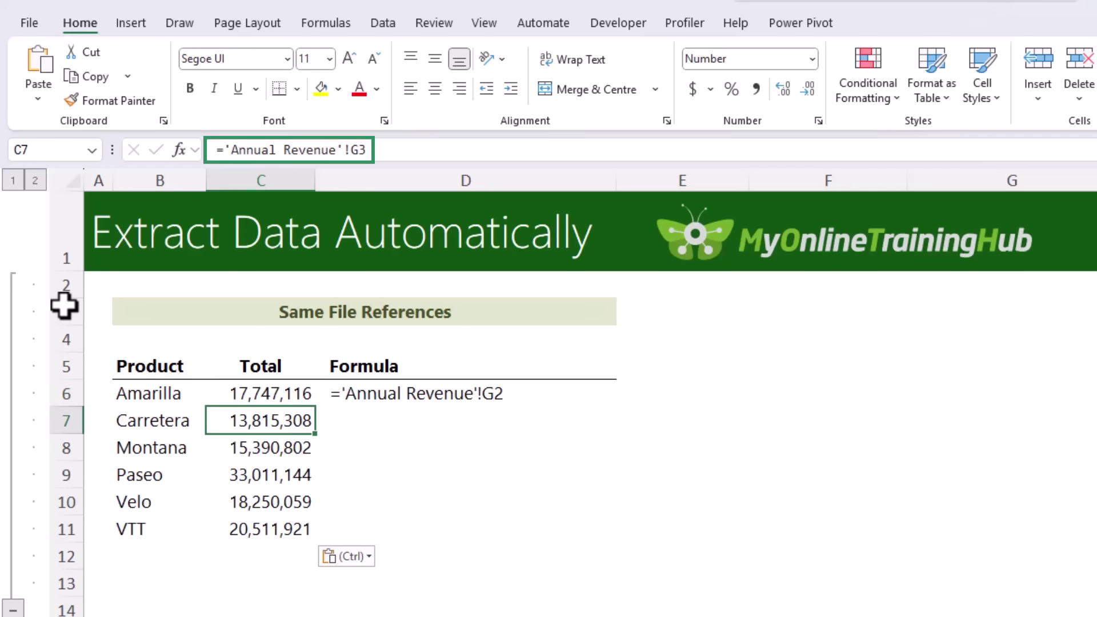
pyautogui.press('Down')
pyautogui.press('Down')
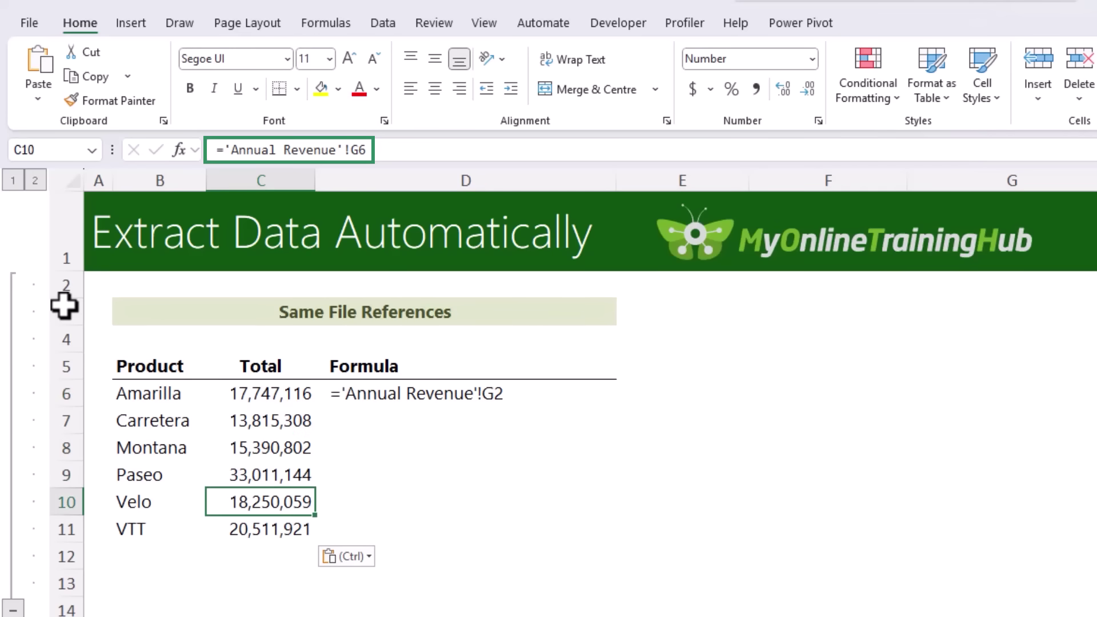
pyautogui.press('Down')
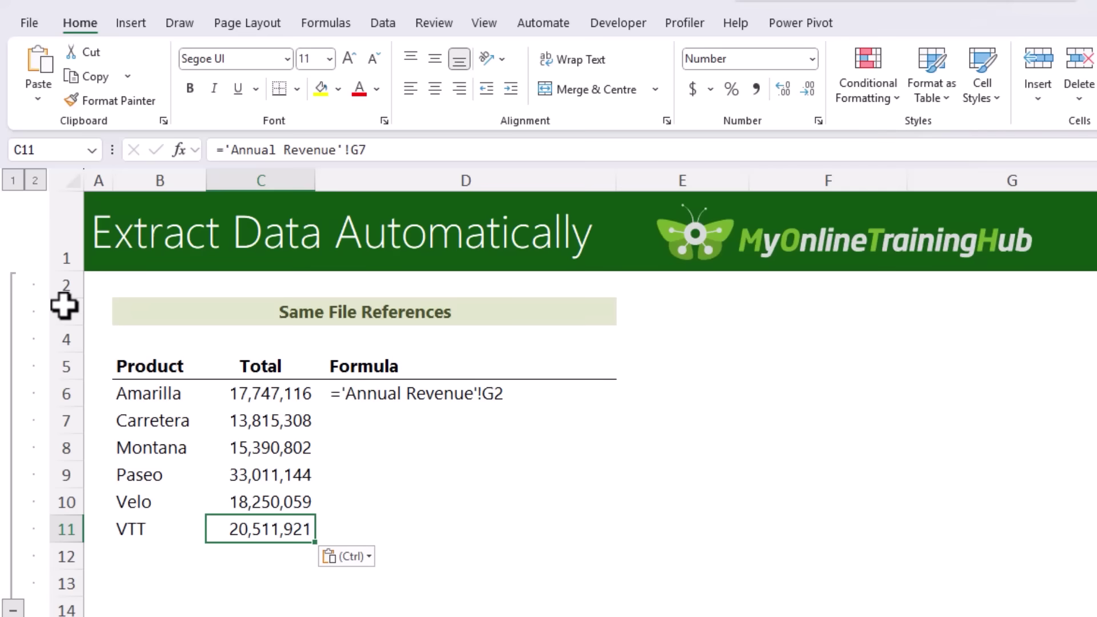
pyautogui.click(484, 23)
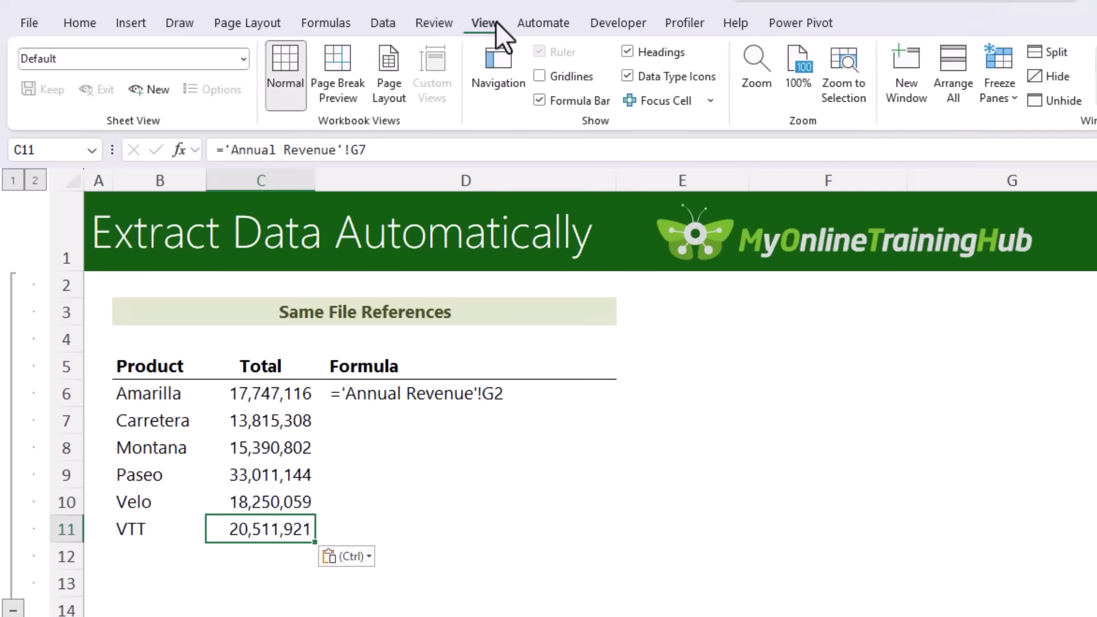
# Step: Arrange both workbooks side by side vertically
pyautogui.click(952, 95)
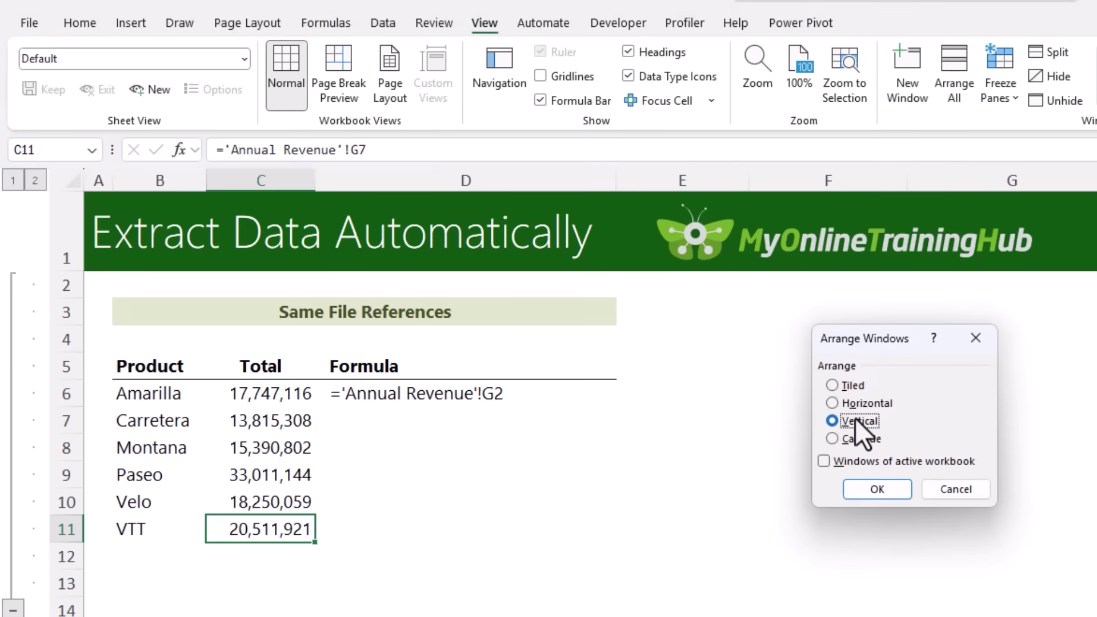
pyautogui.press('Return')
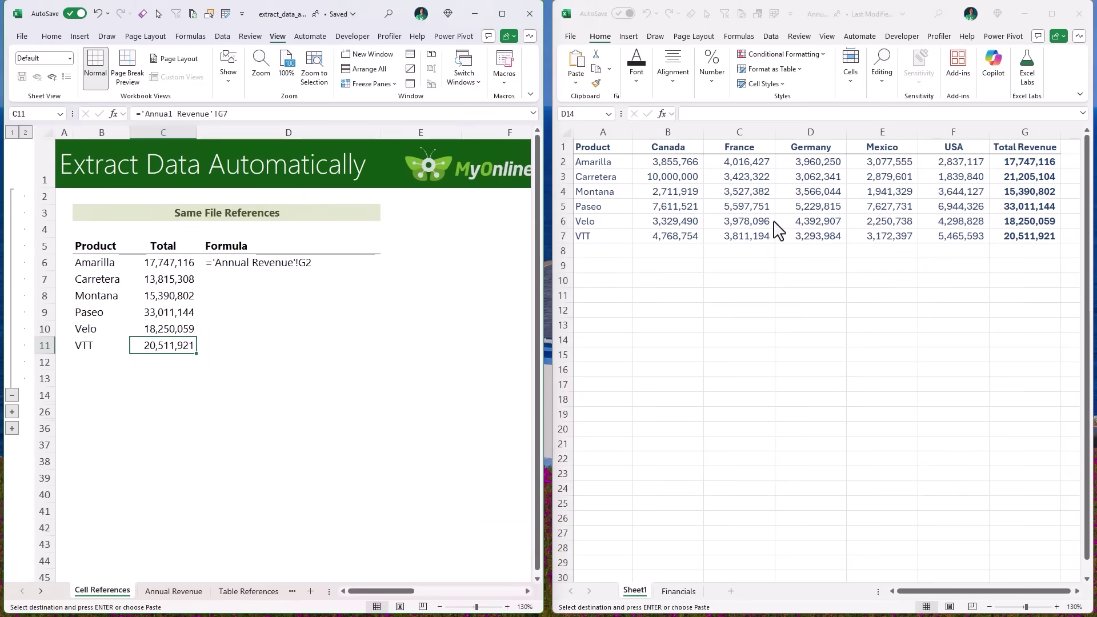
pyautogui.click(741, 230)
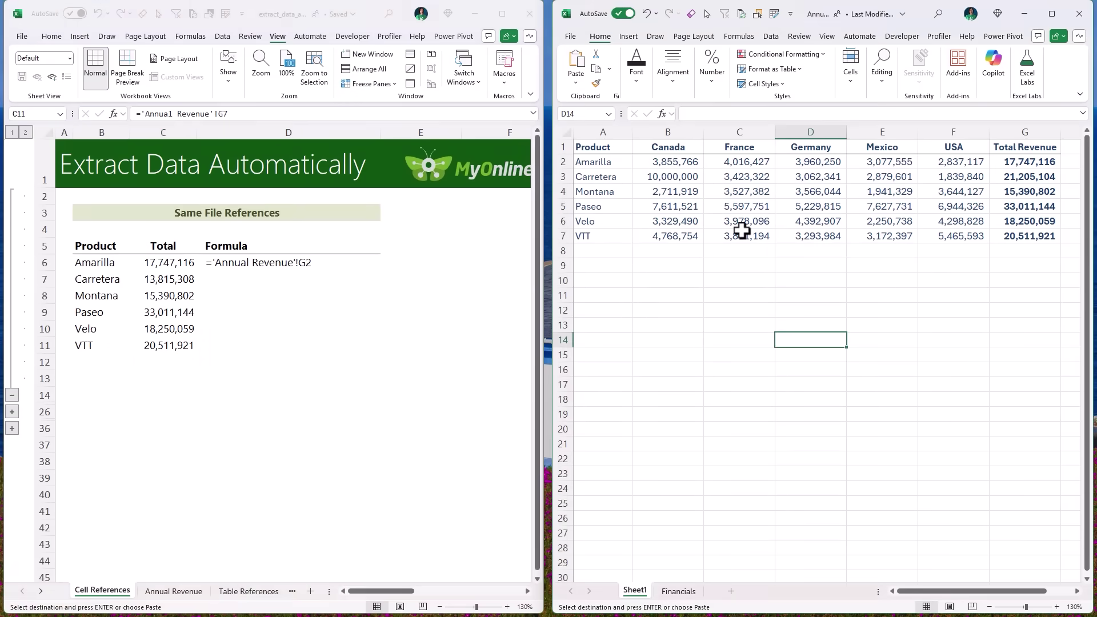
# Step: Expand the hidden External File References rows and select B18
pyautogui.click(12, 411)
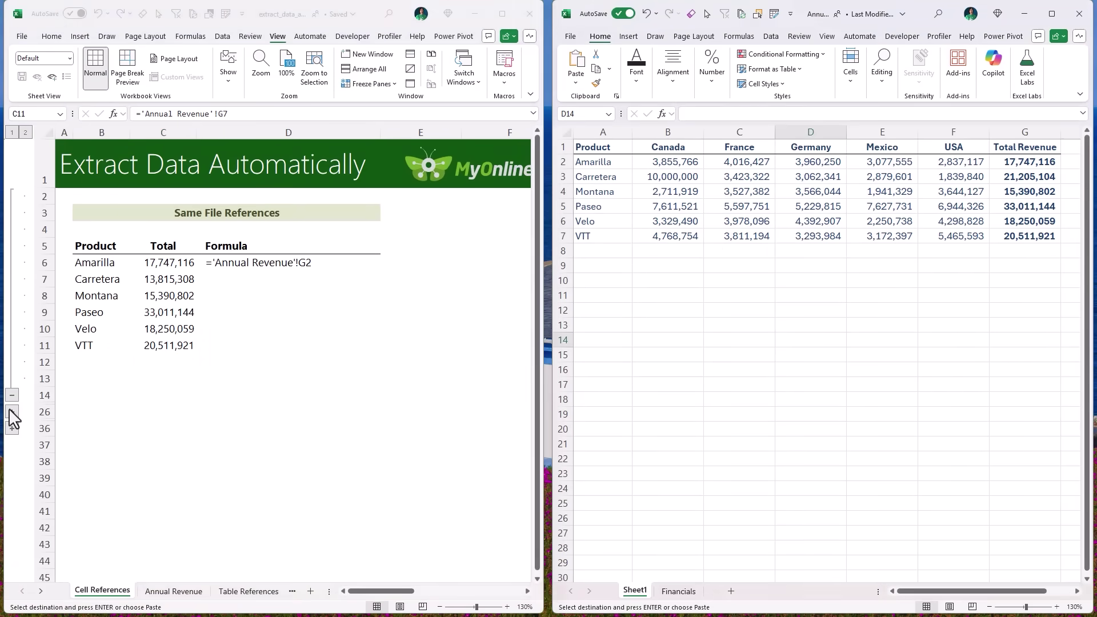
pyautogui.click(12, 411)
pyautogui.scroll(-1, 58, 412)
pyautogui.click(88, 413)
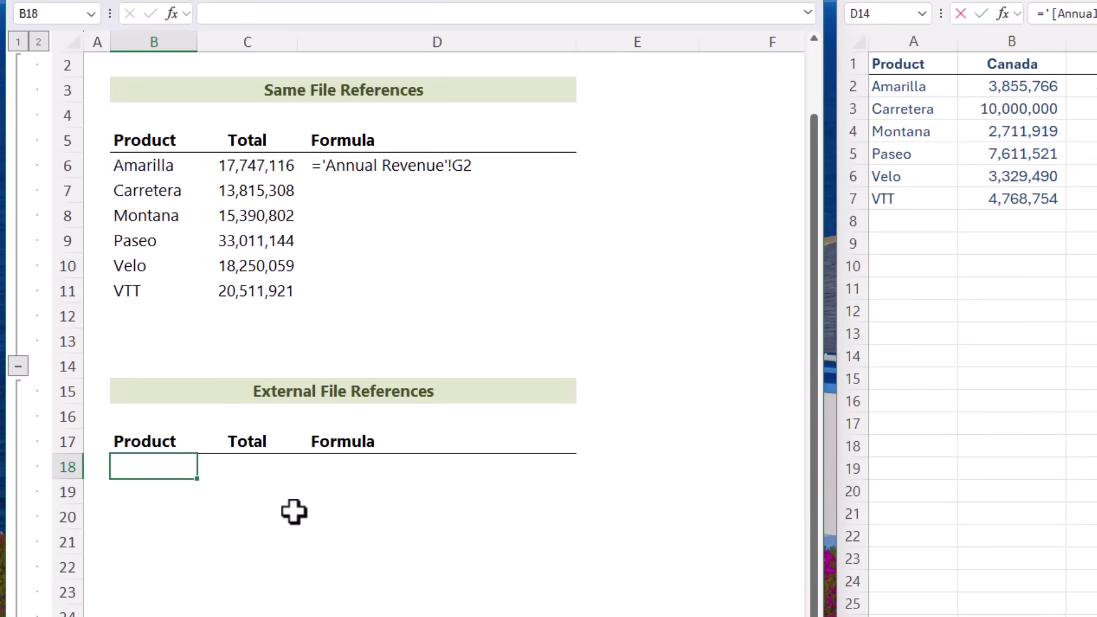
# Step: Enter the relative external link ='[Annual Revenue.xlsx]Sheet1'!A2 in B18
pyautogui.write('=')
pyautogui.click(918, 254)
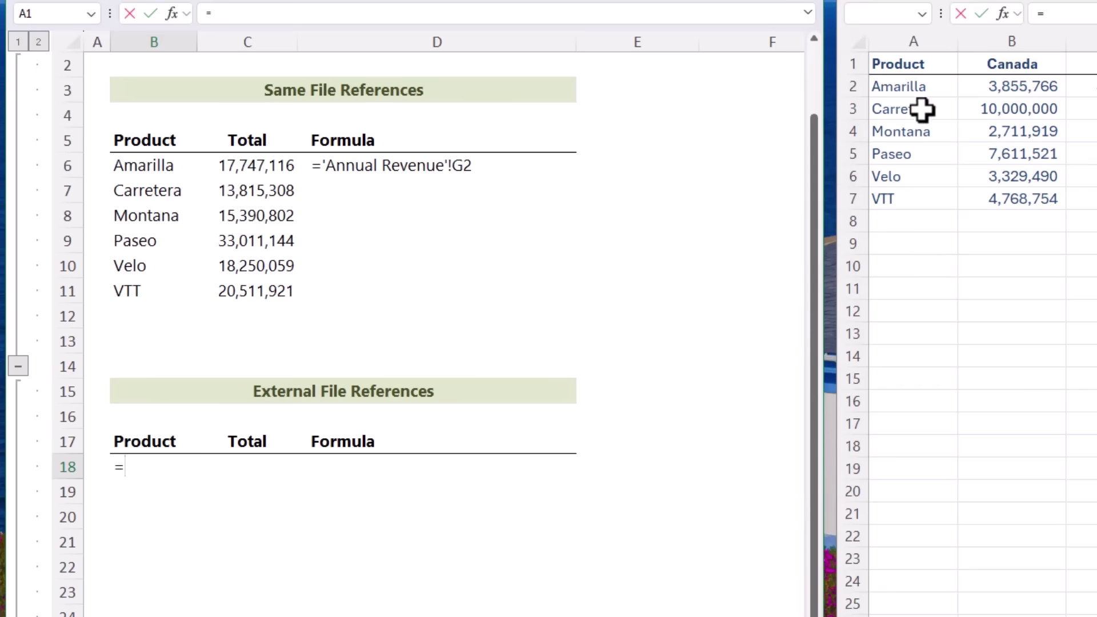
pyautogui.click(922, 87)
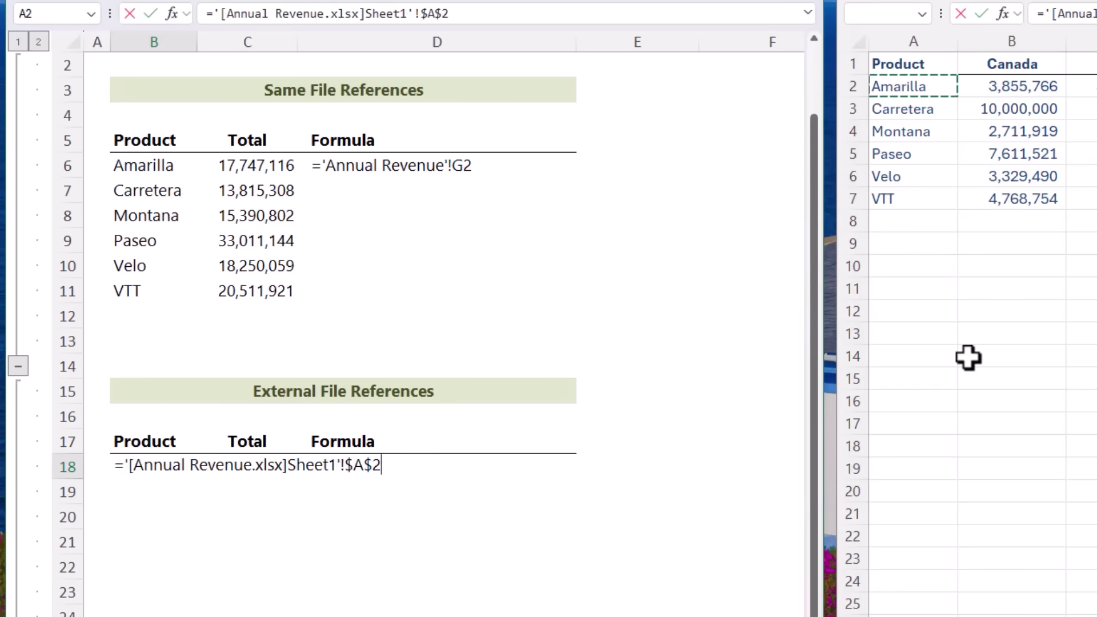
pyautogui.click(343, 13)
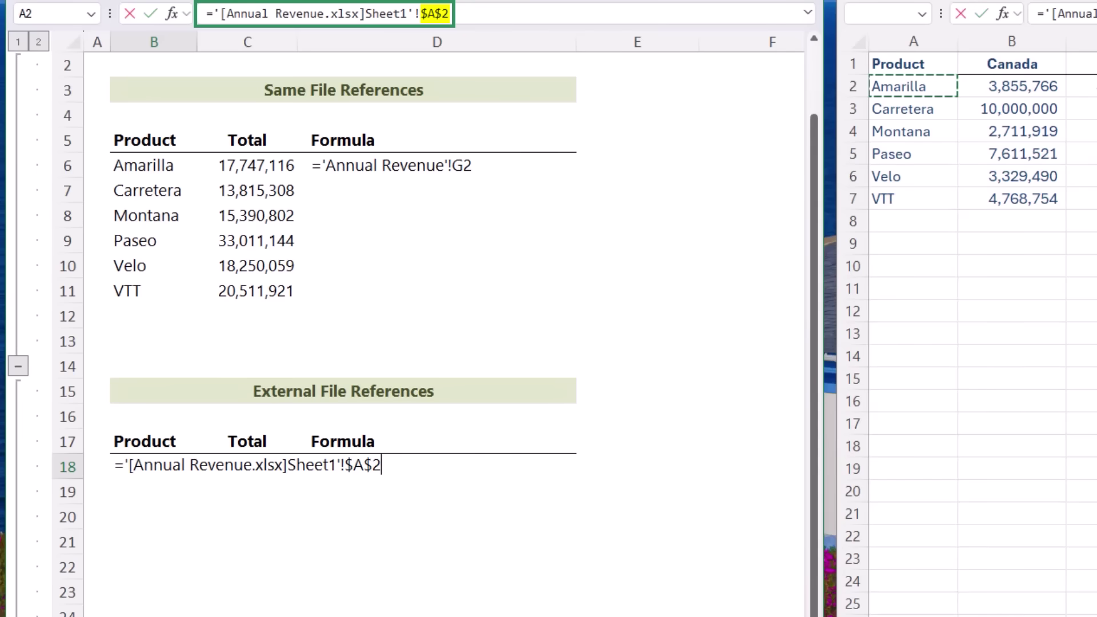
pyautogui.press('F4')
pyautogui.press('F4')
pyautogui.press('F4')
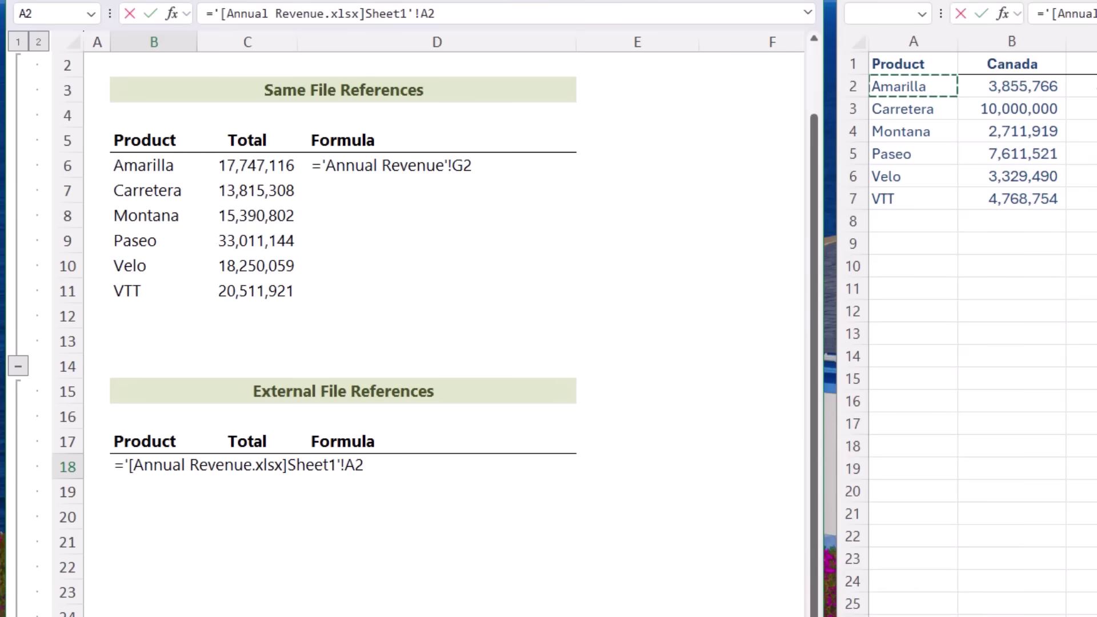
pyautogui.press('Return')
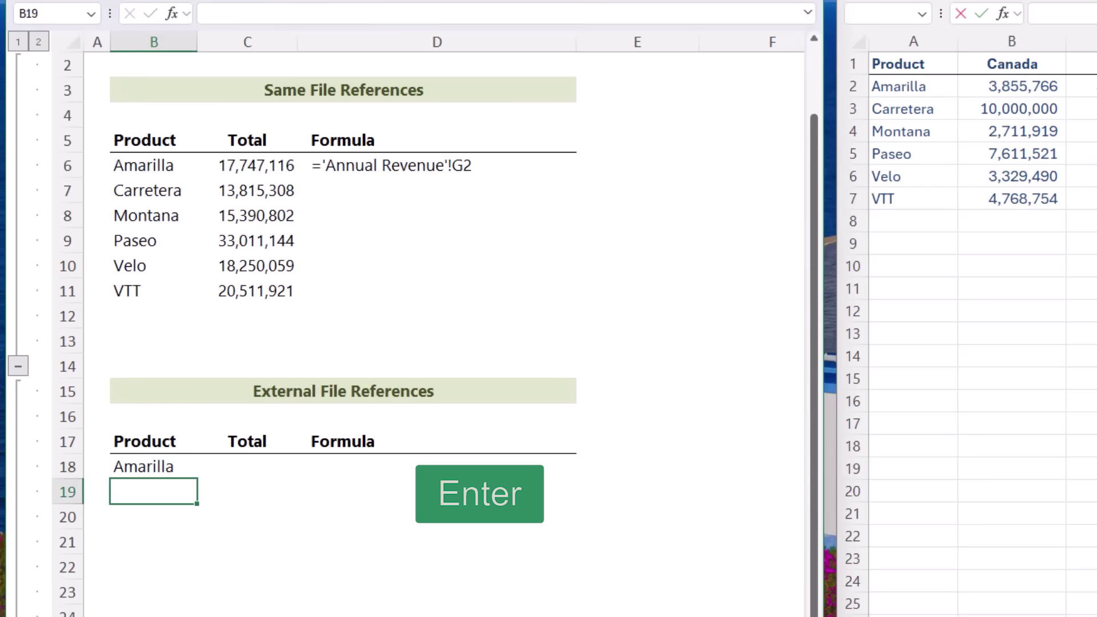
# Step: Fill the external product links down to B23 and paste-link the Total Revenue figures into C18
pyautogui.click(175, 475)
pyautogui.moveTo(196, 480); pyautogui.dragTo(186, 601)
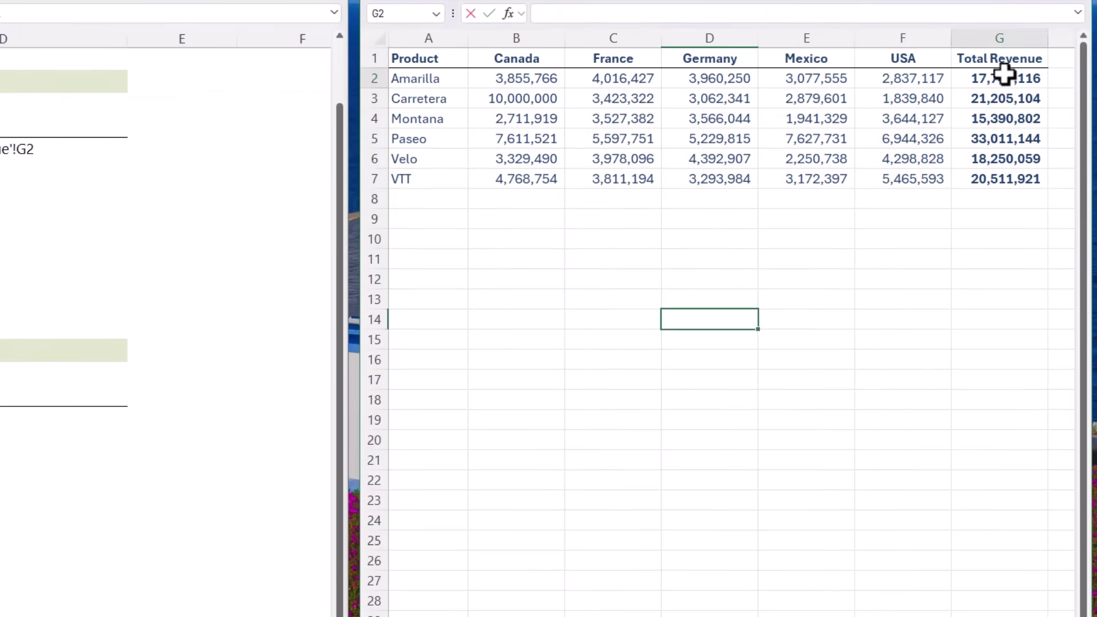
pyautogui.moveTo(1004, 77); pyautogui.dragTo(1006, 172)
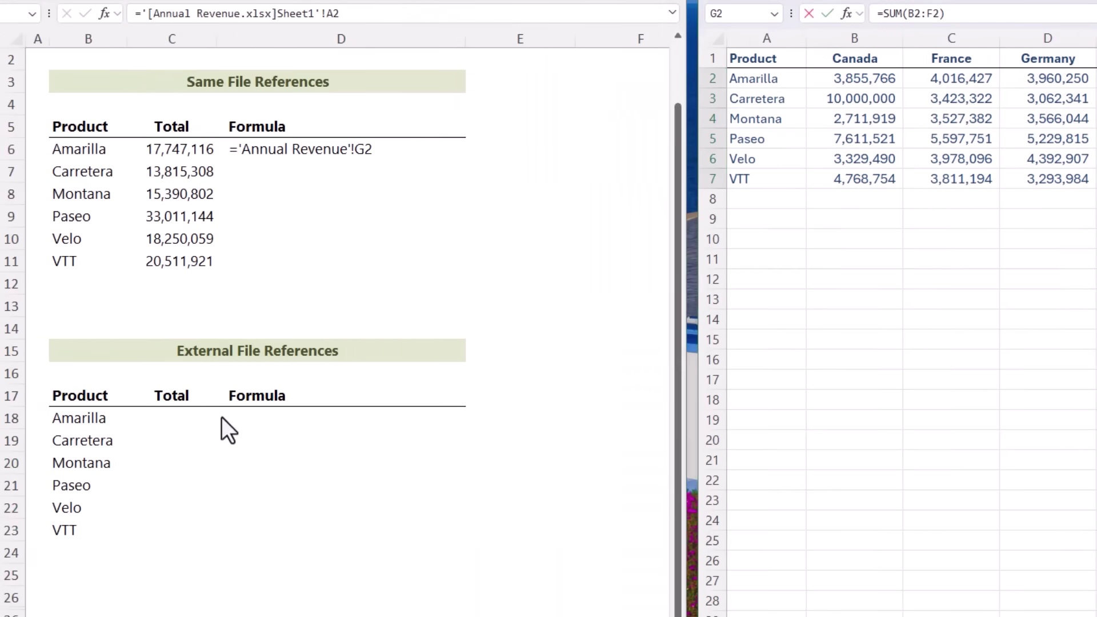
pyautogui.click(176, 417)
pyautogui.rightClick(177, 417)
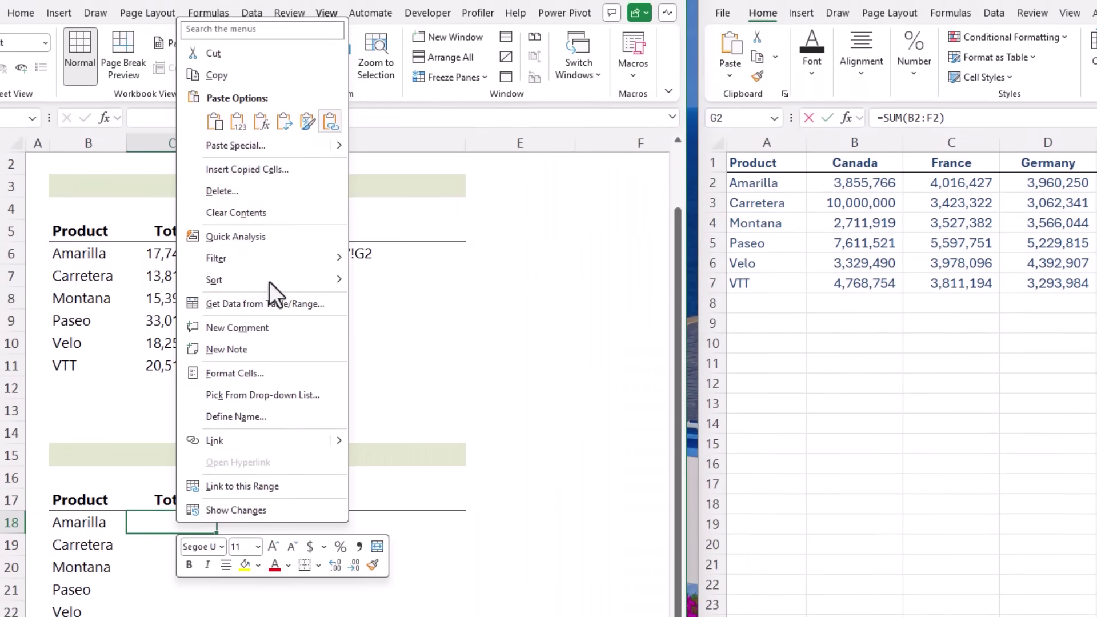
pyautogui.click(329, 122)
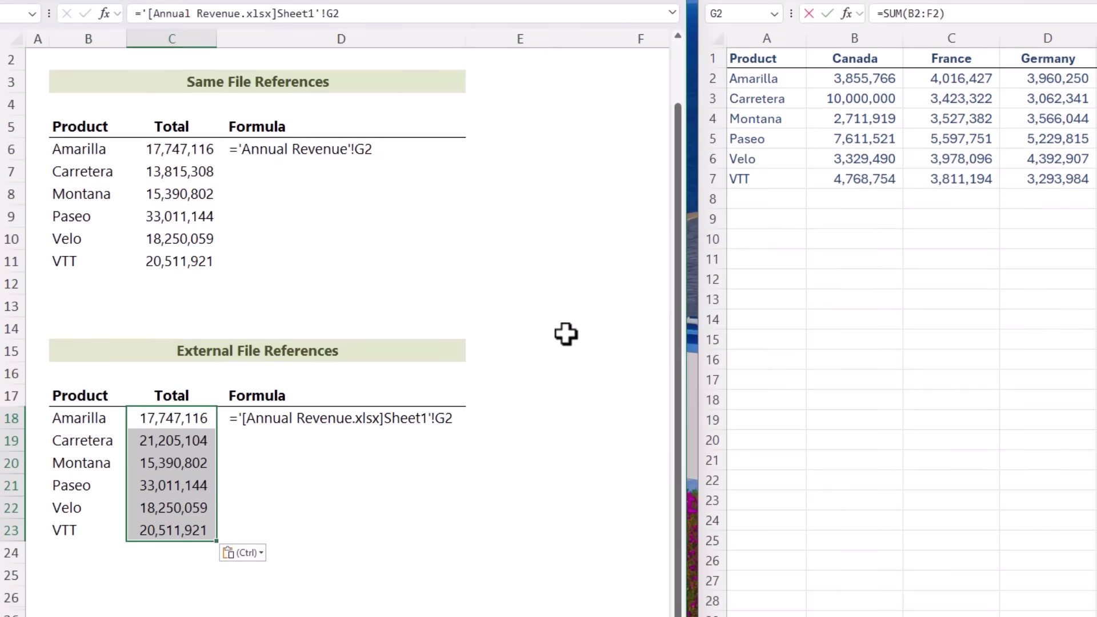
pyautogui.click(566, 334)
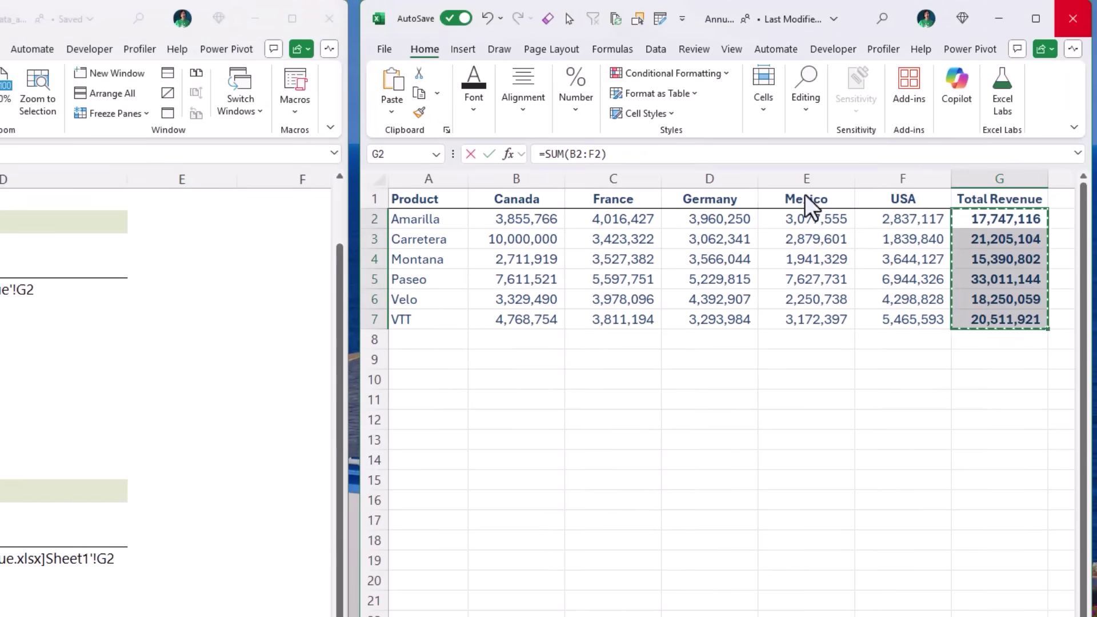
# Step: Inspect B18's formula to confirm the full SharePoint path to Annual Revenue.xlsx
pyautogui.click(138, 418)
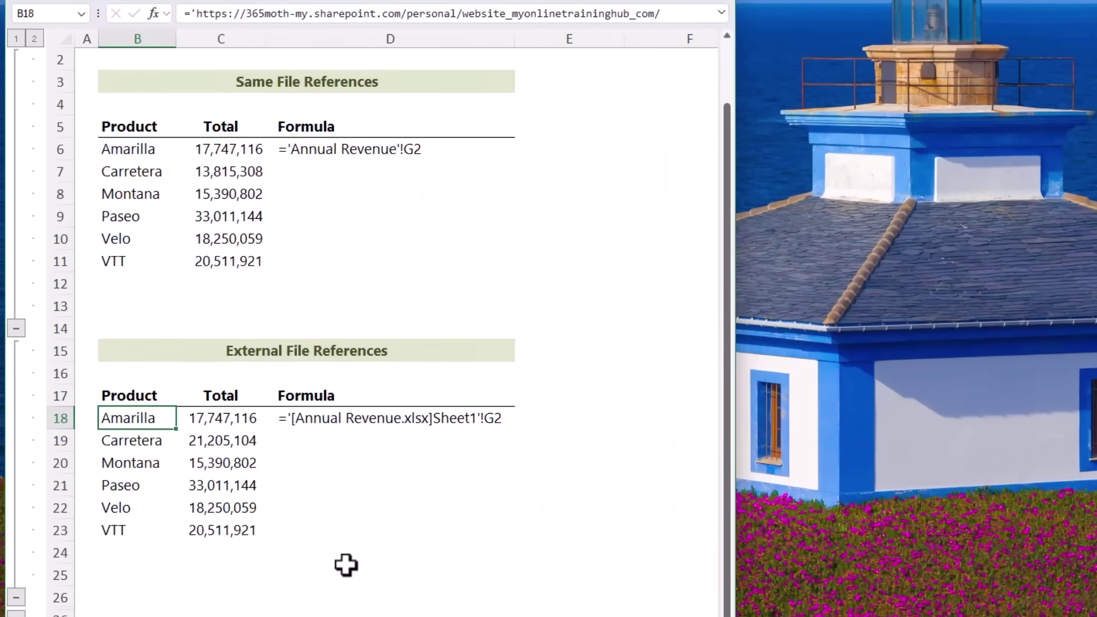
pyautogui.press('F2')
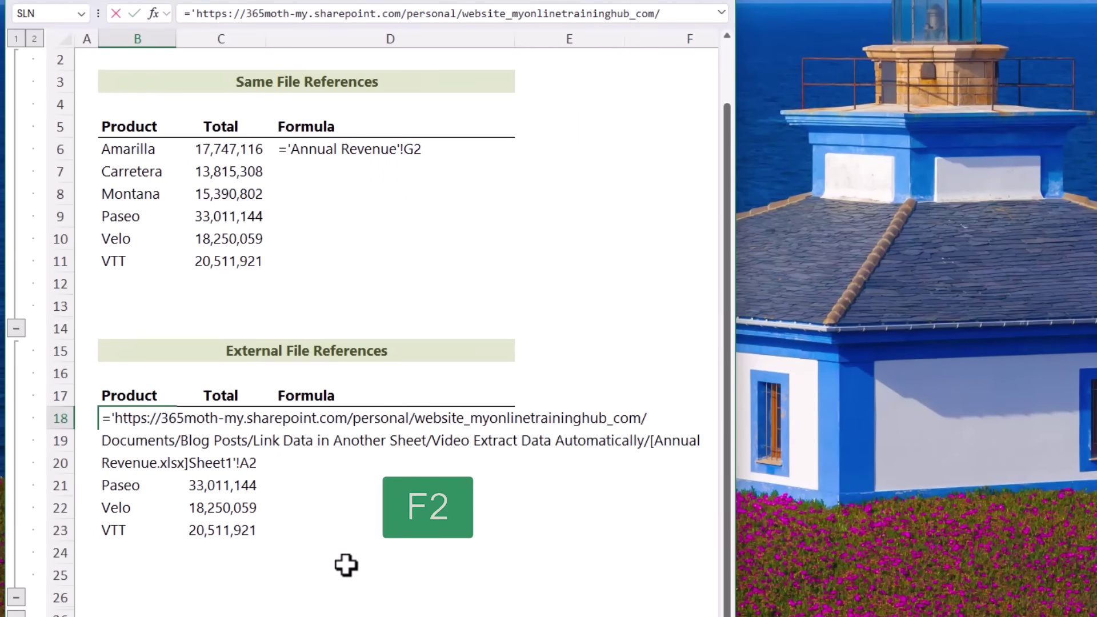
pyautogui.press('Return')
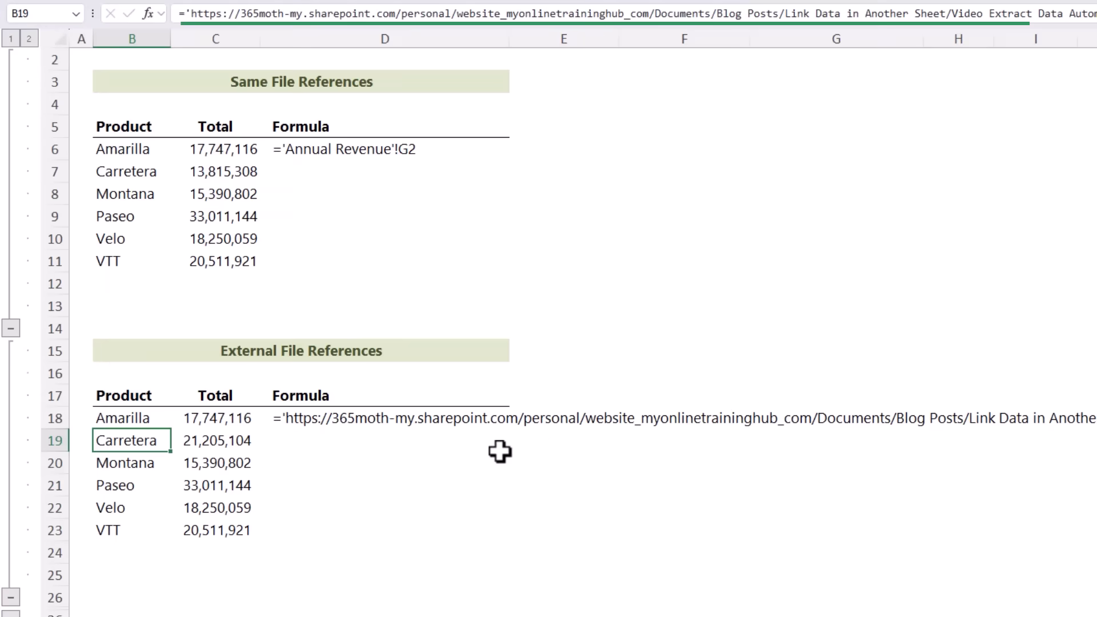
pyautogui.press('Up')
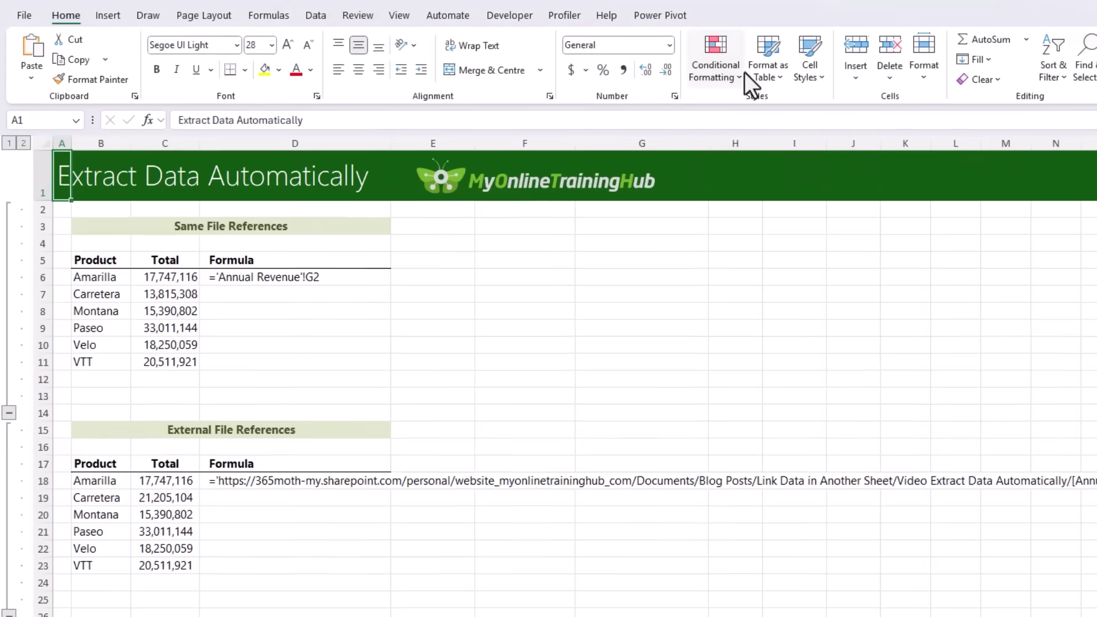
# Step: Snap the two windows side by side and delete Carretera from Annual Revenue A3
pyautogui.press('super+Right')
pyautogui.click(102, 98)
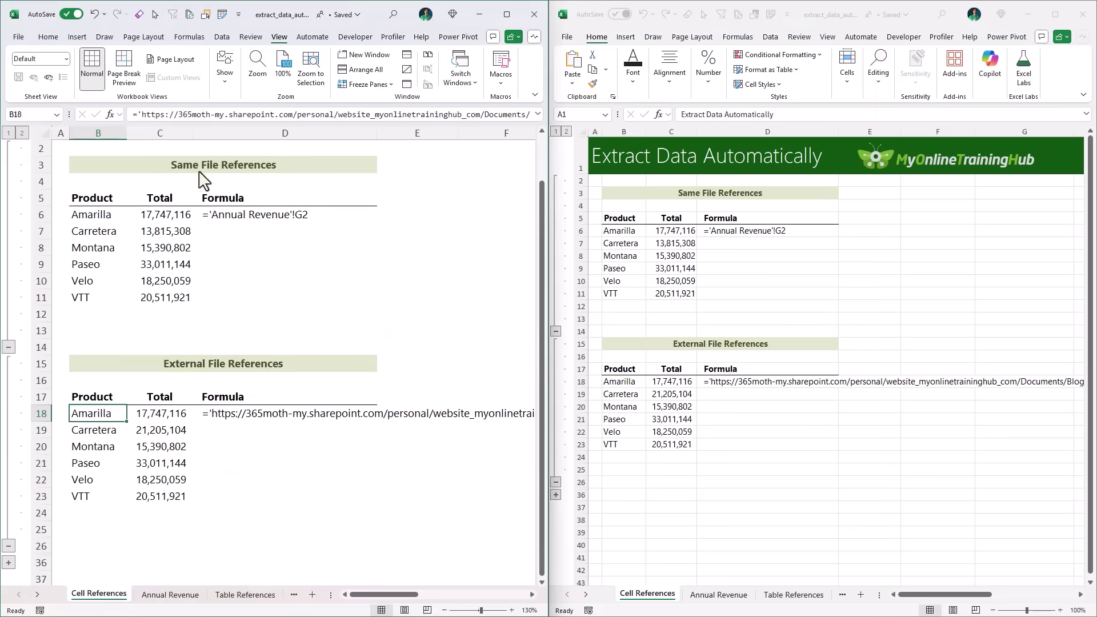
pyautogui.click(711, 595)
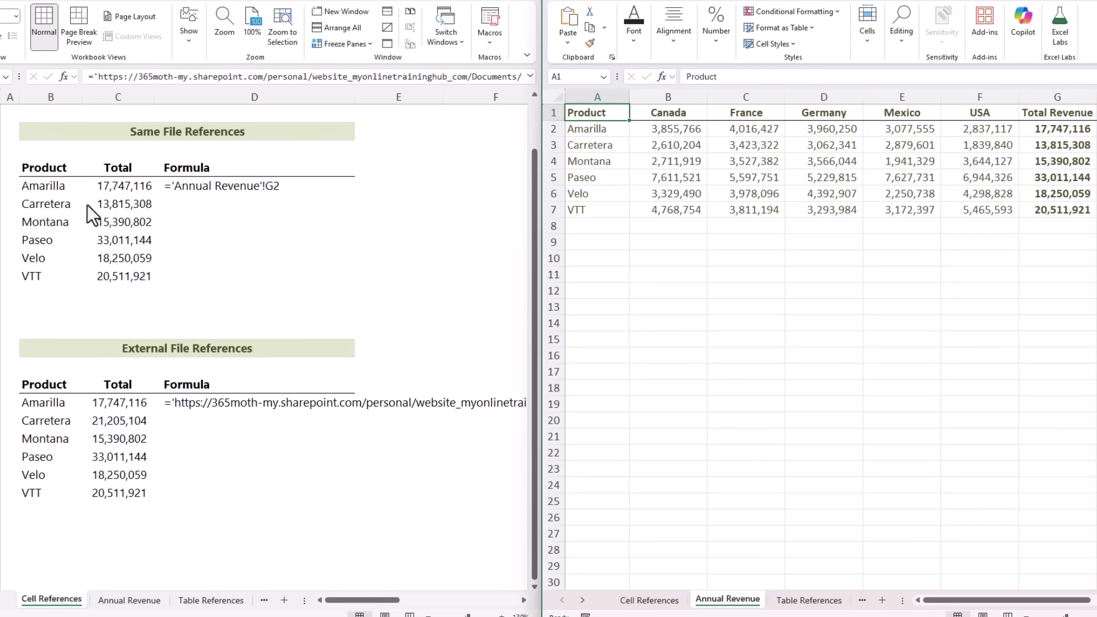
pyautogui.click(61, 187)
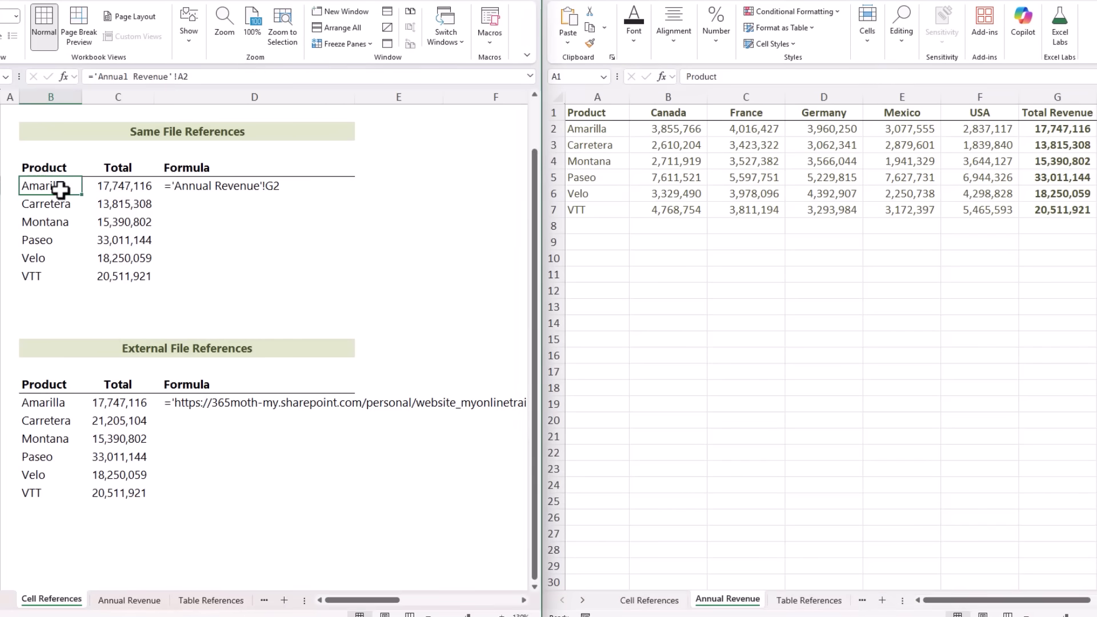
pyautogui.click(607, 147)
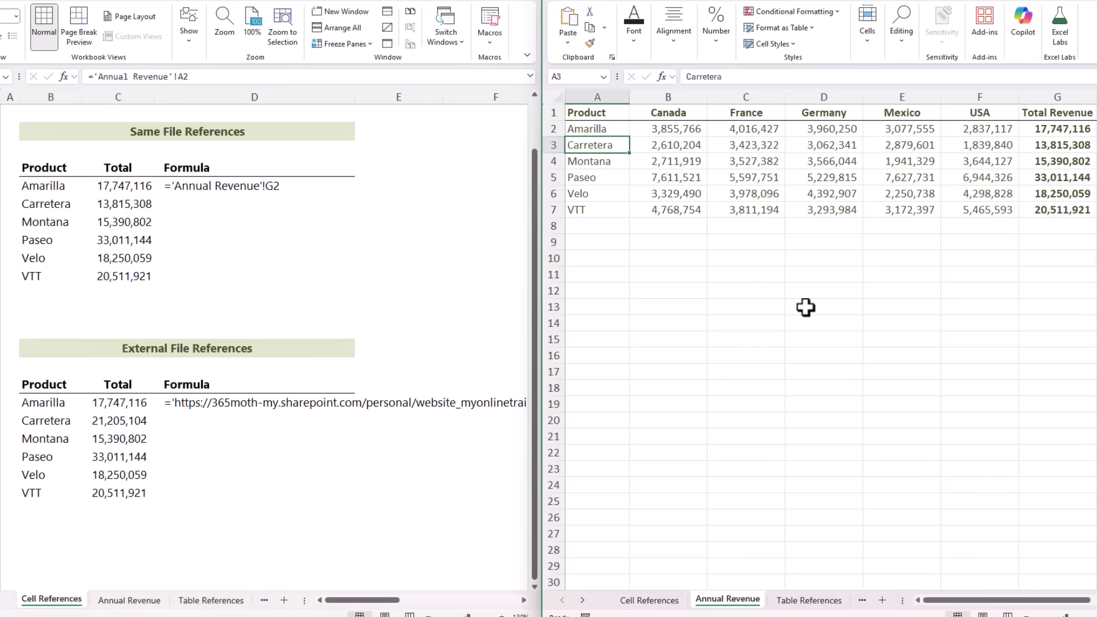
pyautogui.press('Delete')
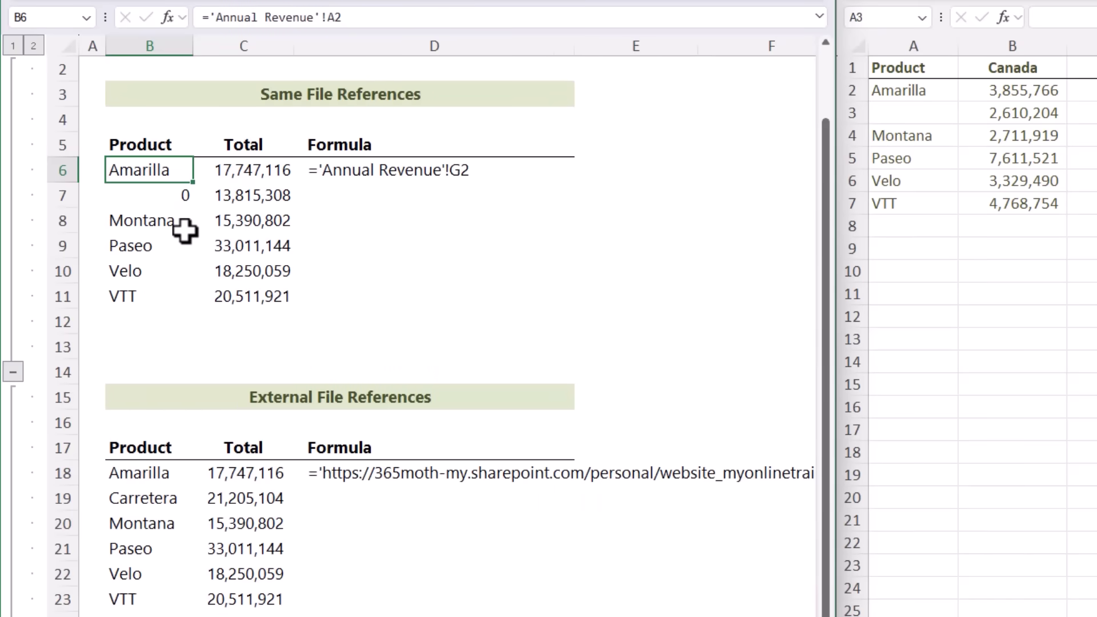
# Step: Try appending &"" to the B6 link and filling it to B11, then undo it
pyautogui.press('F2')
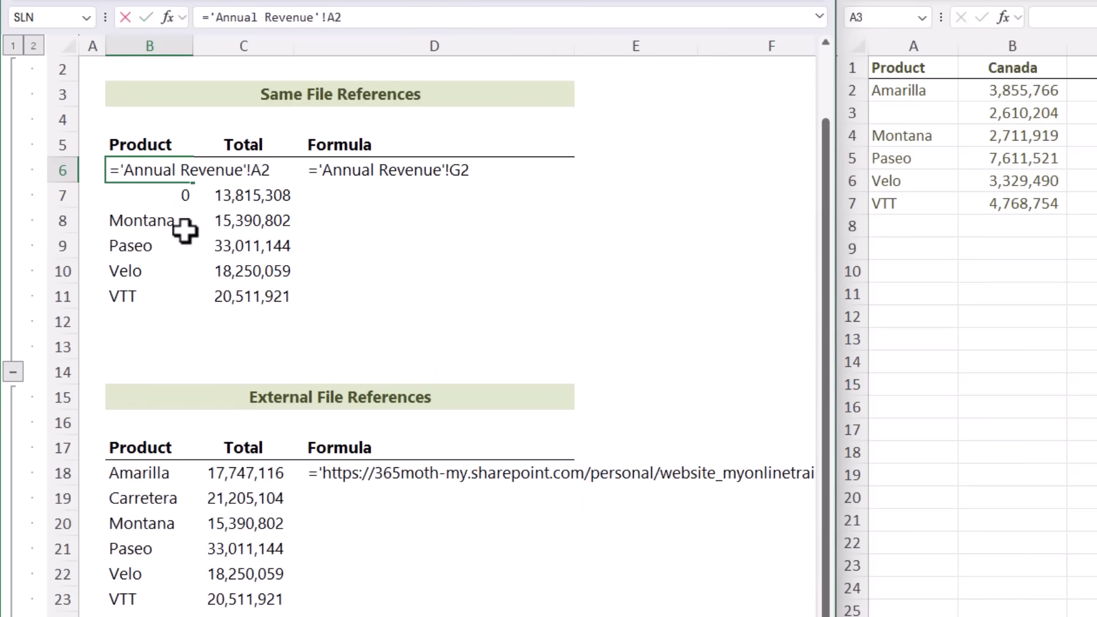
pyautogui.write('&""')
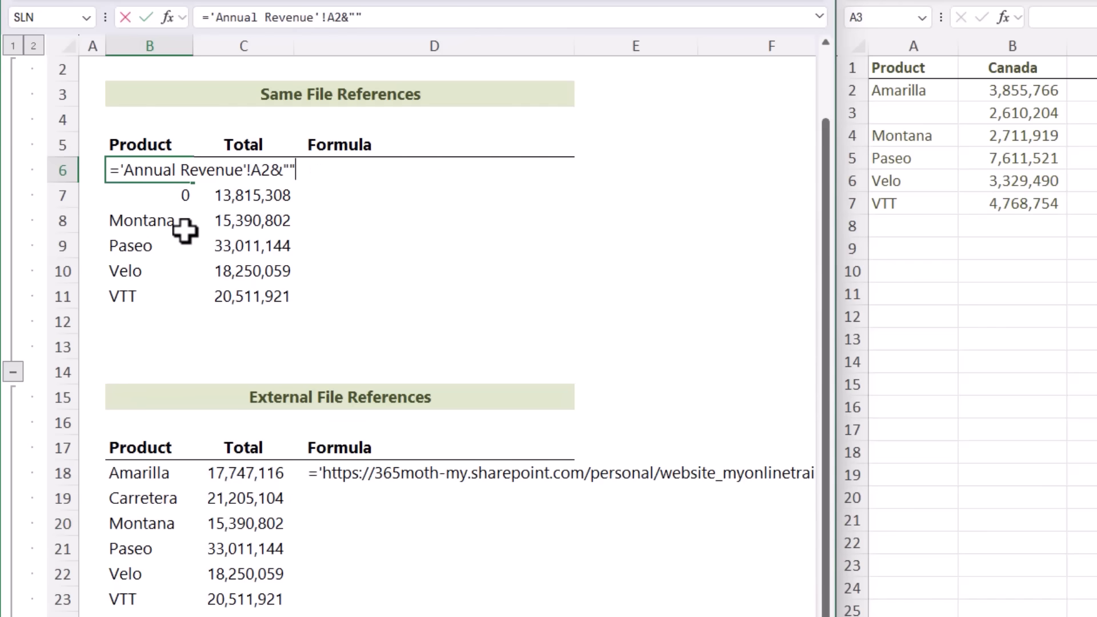
pyautogui.press('Return')
pyautogui.press('Up')
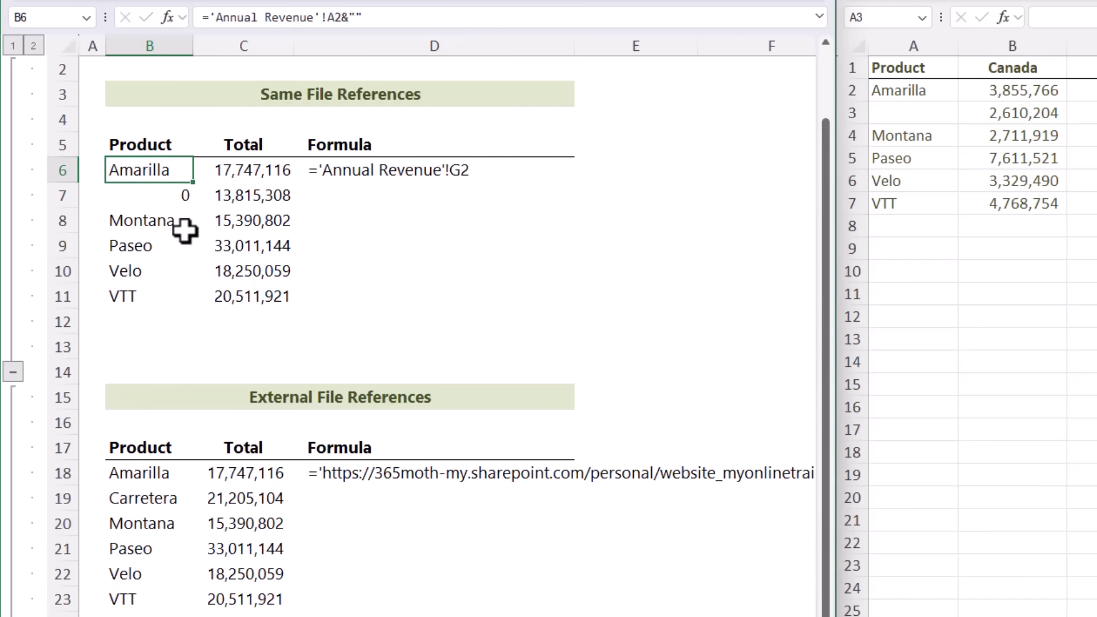
pyautogui.doubleClick(193, 183)
pyautogui.click(164, 191)
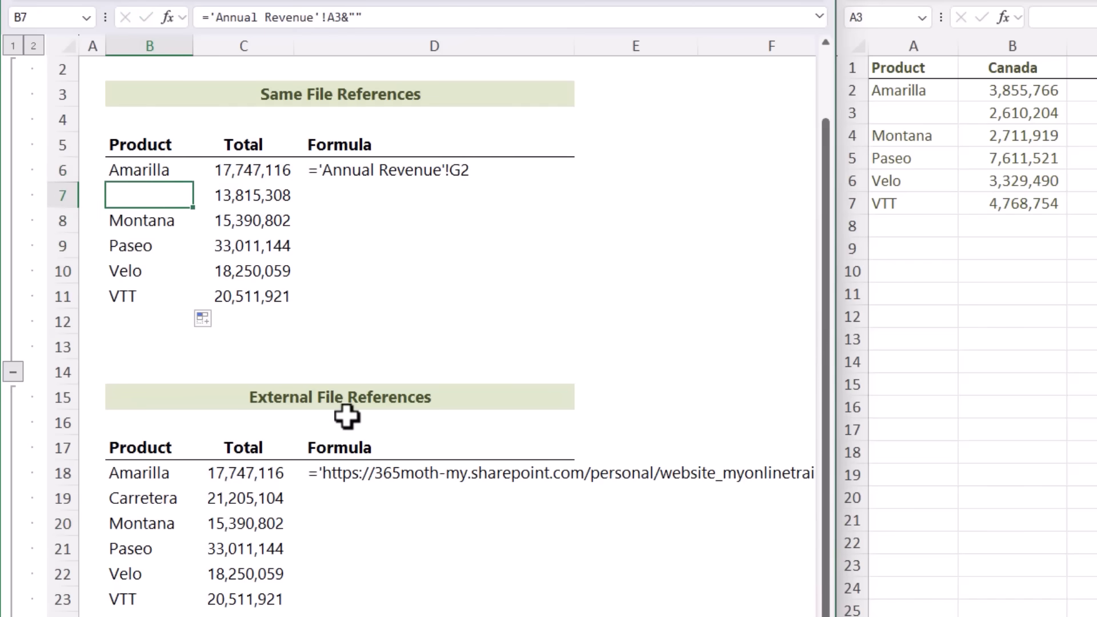
pyautogui.press('Up')
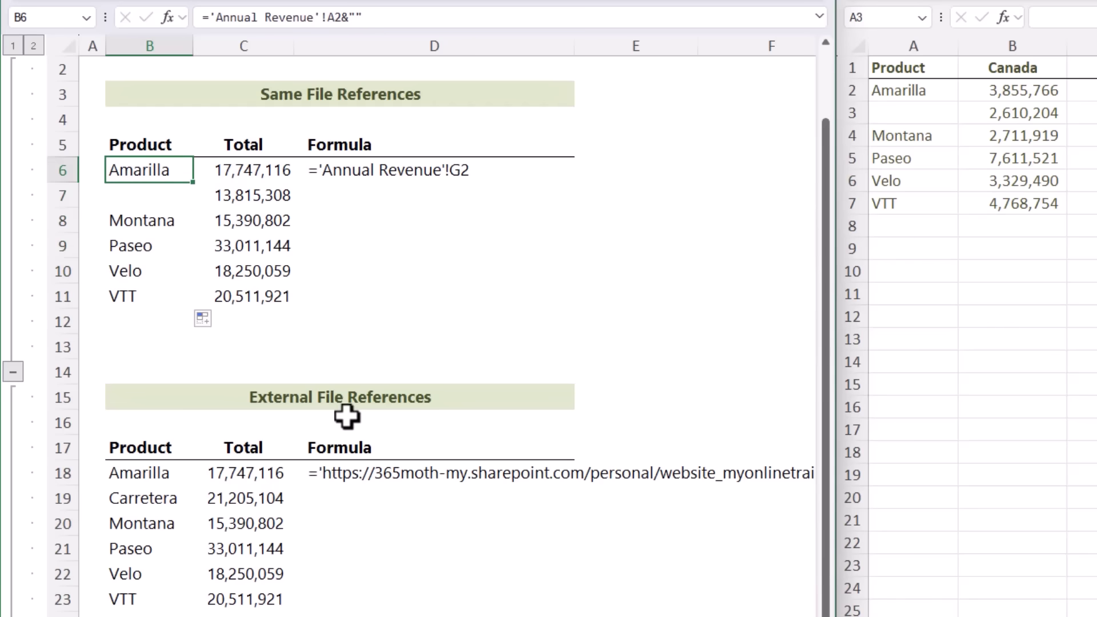
pyautogui.press('Down')
pyautogui.press('Down')
pyautogui.press('Down')
pyautogui.press('Down')
pyautogui.press('Down')
pyautogui.press('Up')
pyautogui.press('Up')
pyautogui.press('Up')
pyautogui.press('Up')
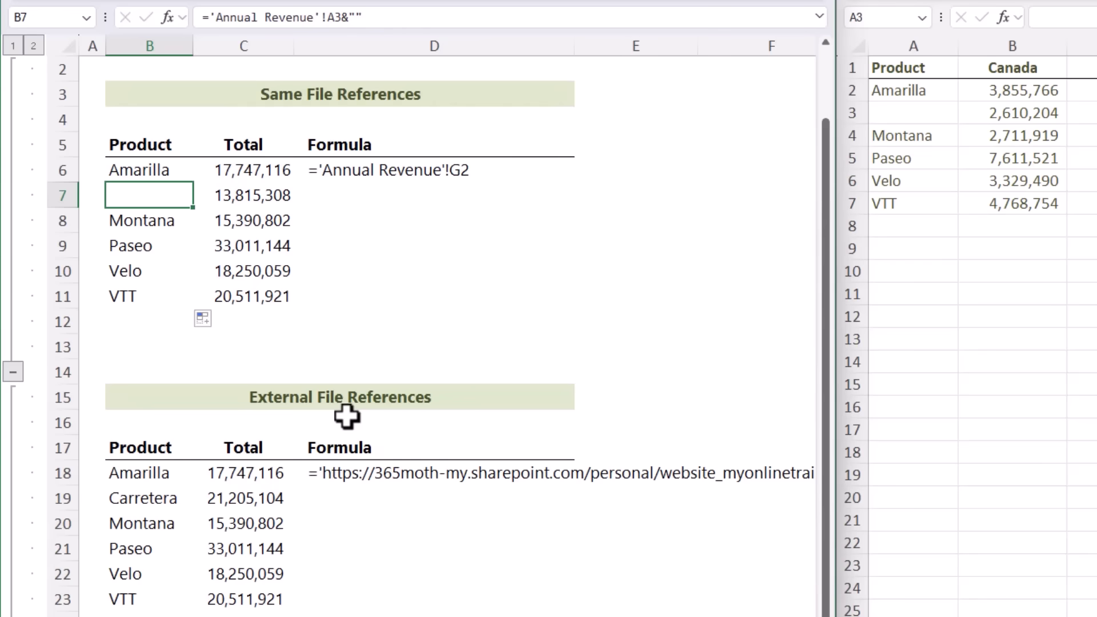
pyautogui.hotkey('ctrl', 'z')
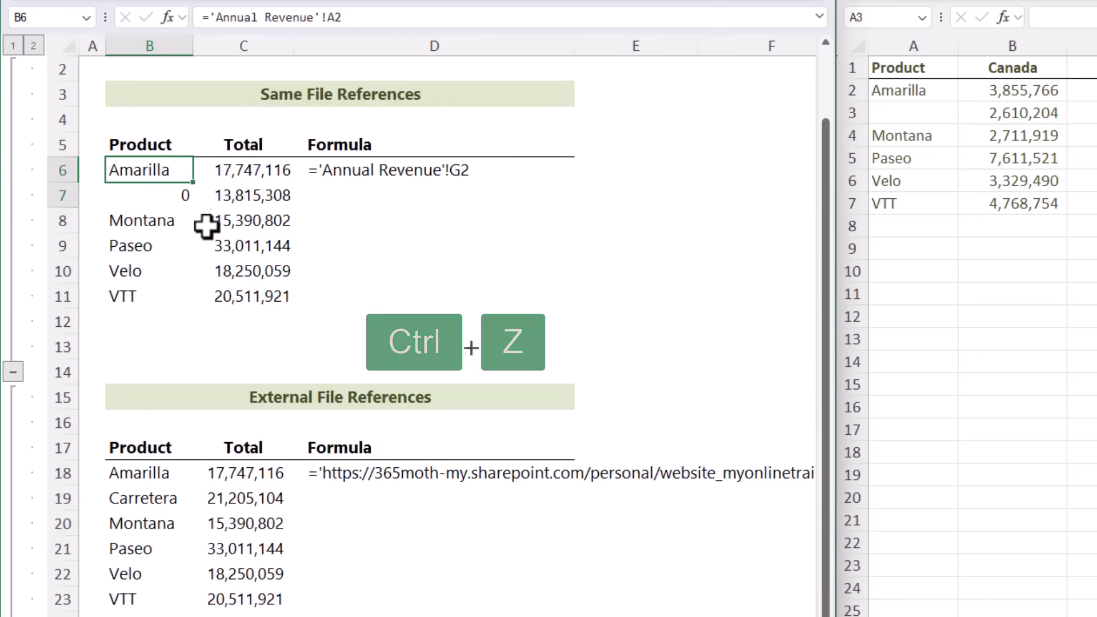
# Step: Apply the custom format #,##0;-#,##0; to B6:C11 so zero values appear blank
pyautogui.moveTo(207, 226); pyautogui.dragTo(248, 288)
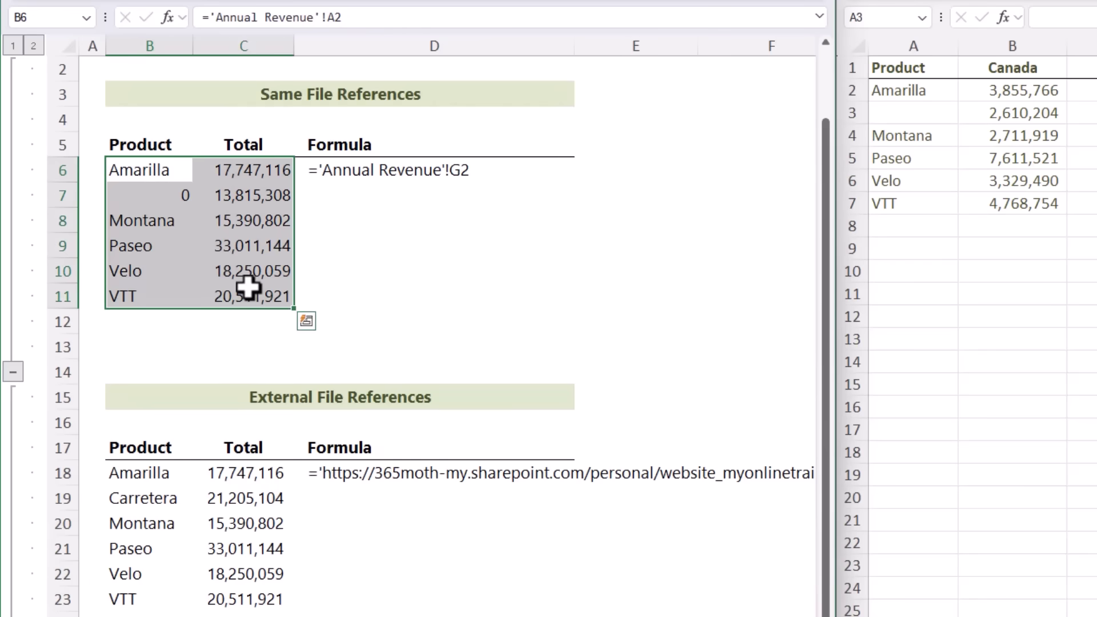
pyautogui.hotkey('ctrl', '1')
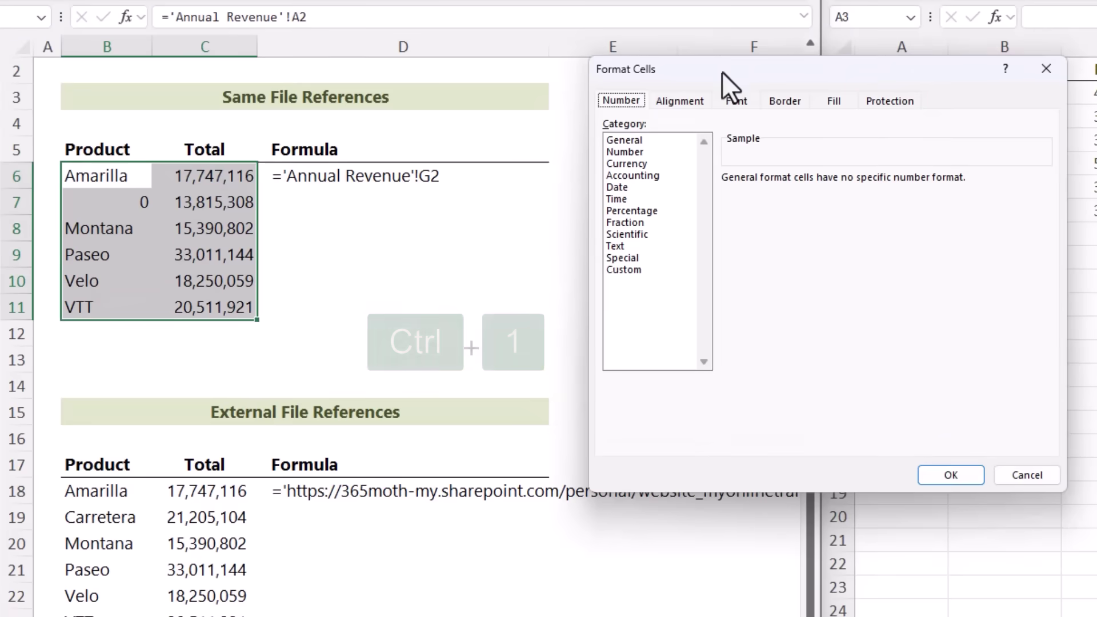
pyautogui.moveTo(723, 75); pyautogui.dragTo(481, 117)
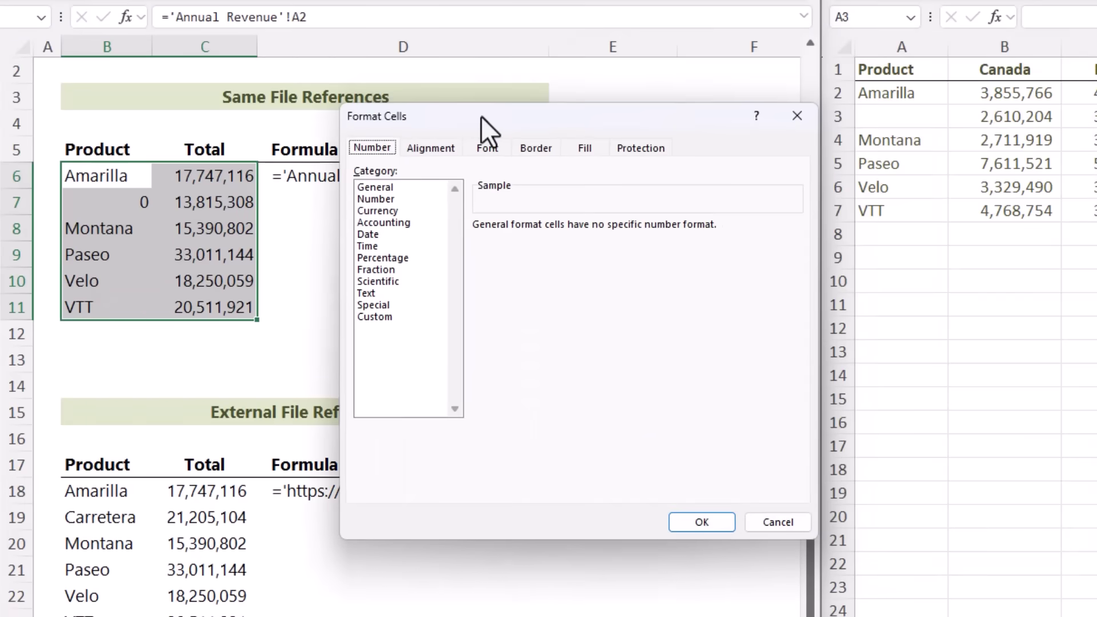
pyautogui.click(396, 317)
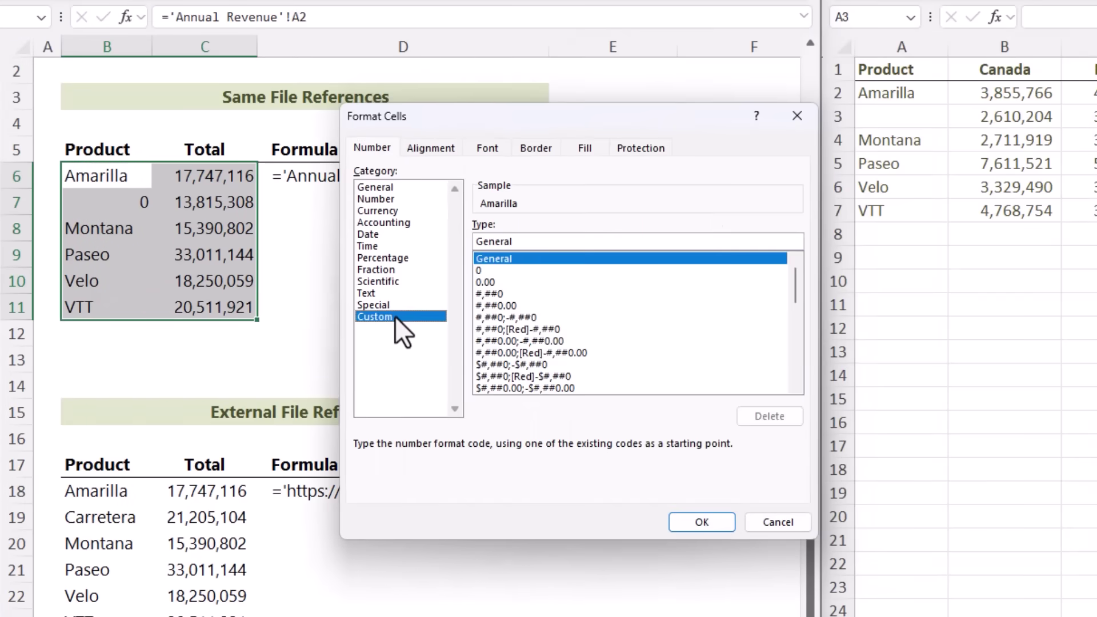
pyautogui.click(509, 317)
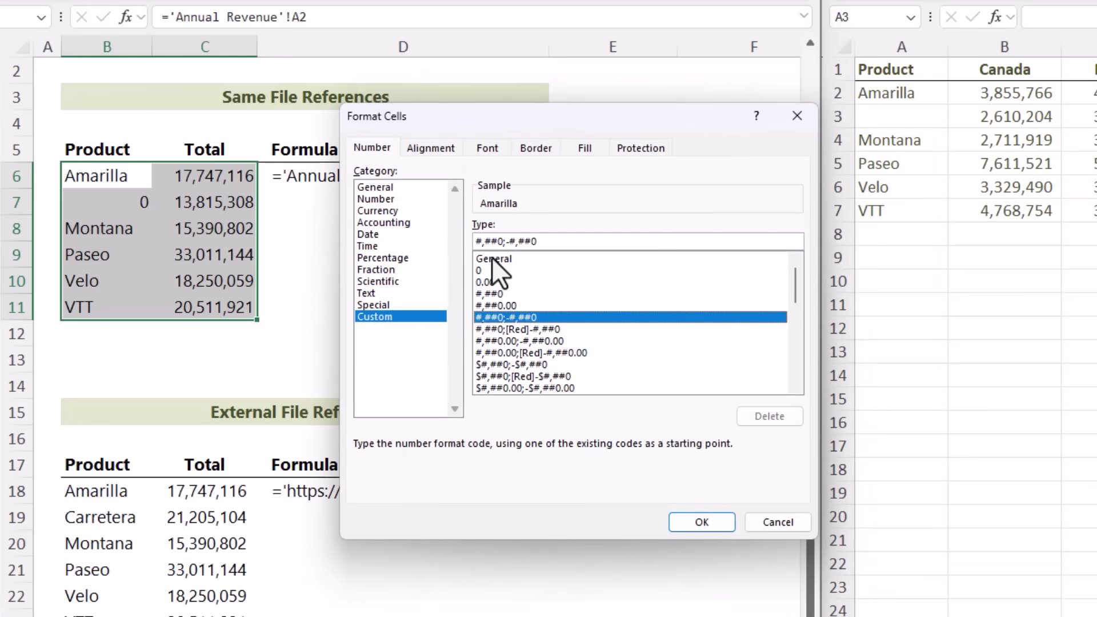
pyautogui.click(558, 243)
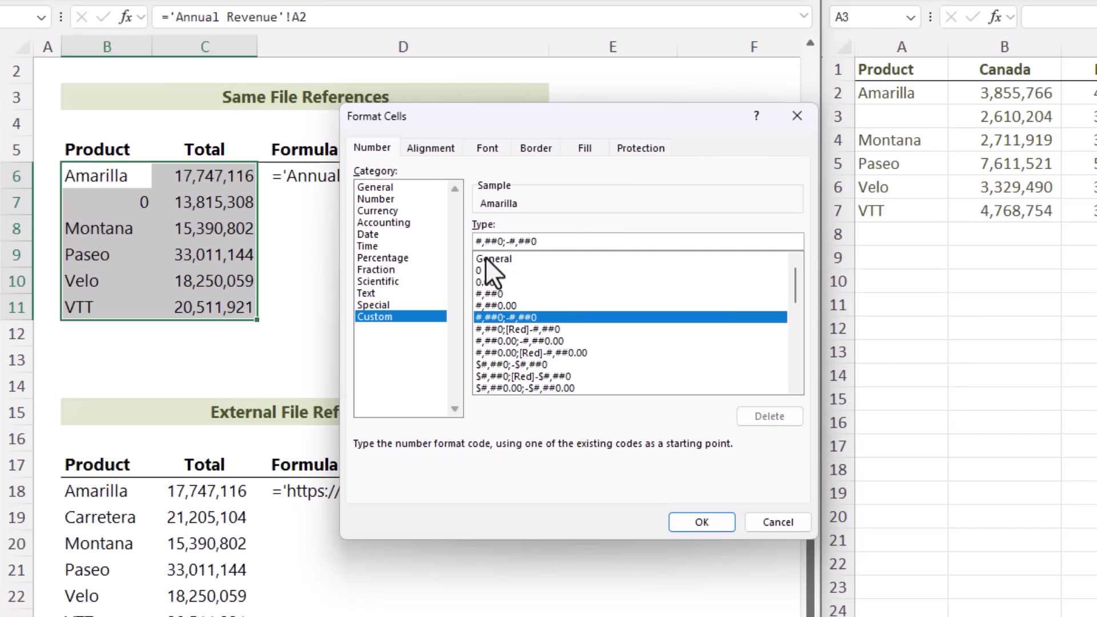
pyautogui.write(';')
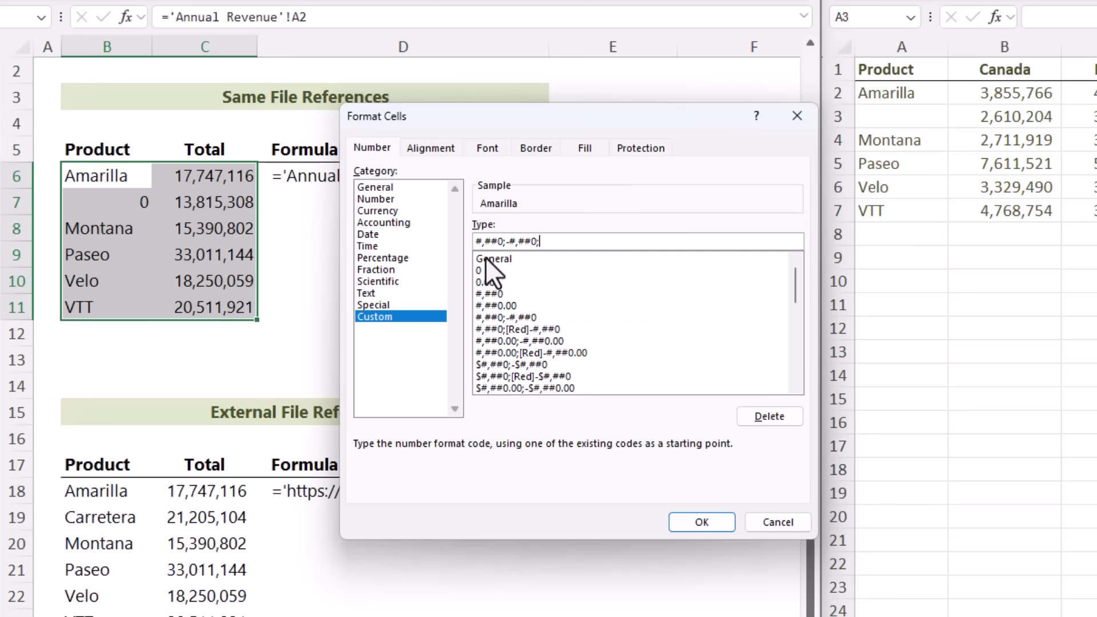
pyautogui.click(700, 522)
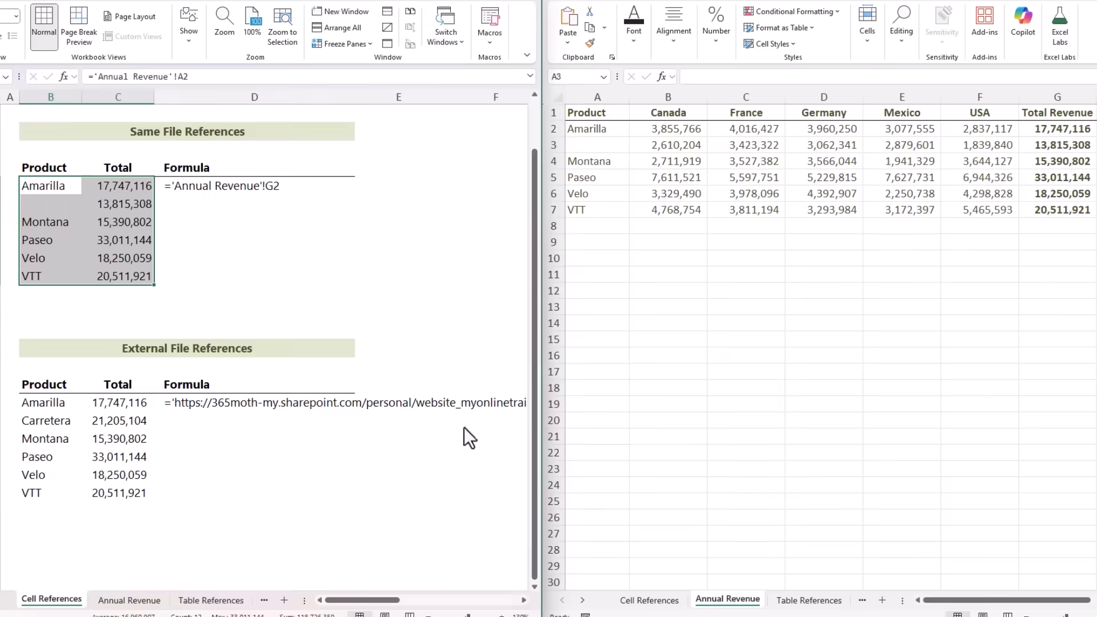
# Step: Clear the Carretera total formula in Annual Revenue G3, leaving its linked total blank
pyautogui.click(50, 204)
pyautogui.click(1083, 145)
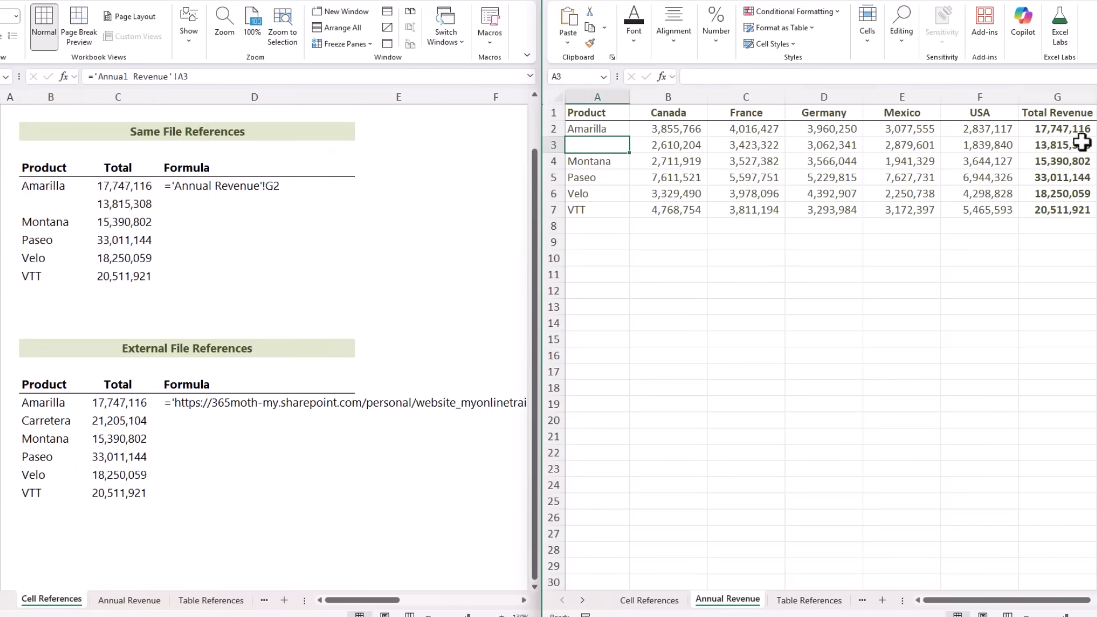
pyautogui.press('Delete')
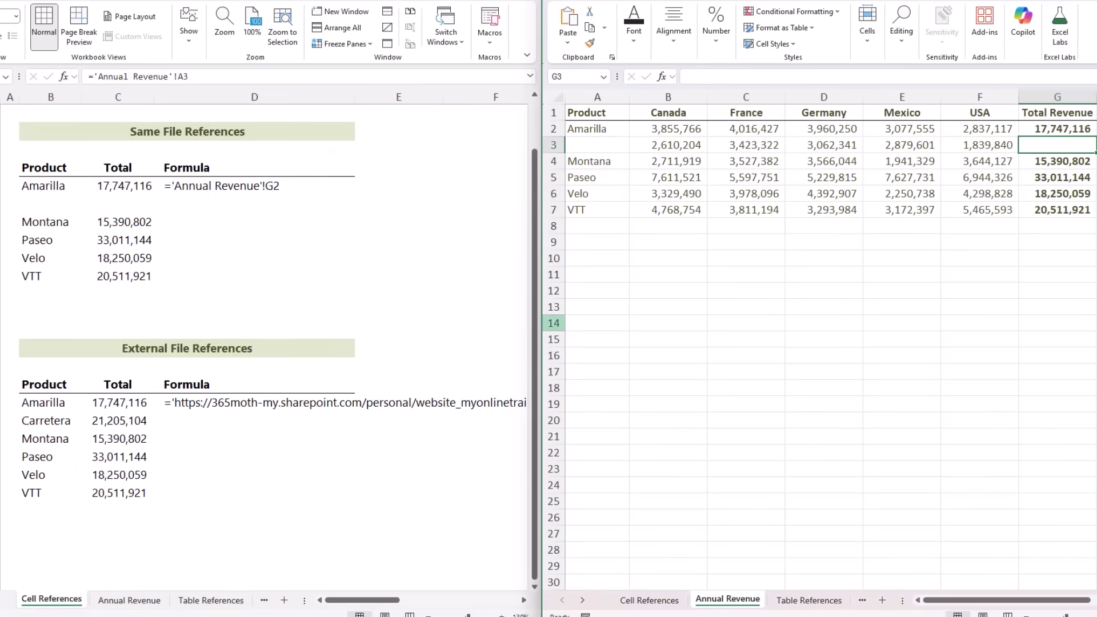
pyautogui.click(126, 204)
pyautogui.click(127, 204)
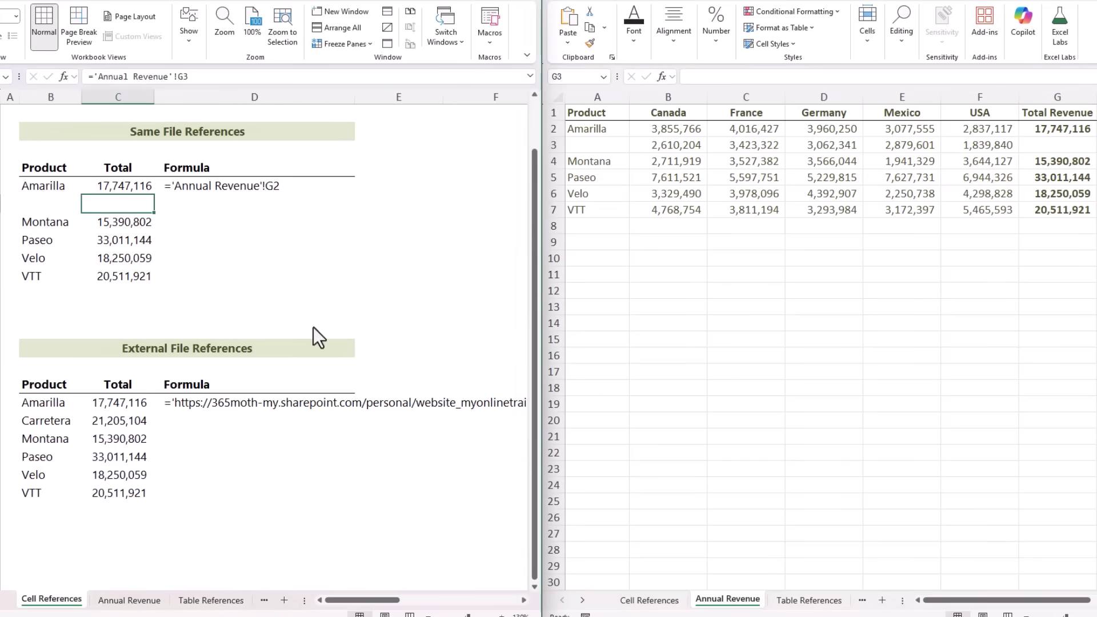
# Step: Insert a blank row above Velo in Annual Revenue
pyautogui.click(595, 242)
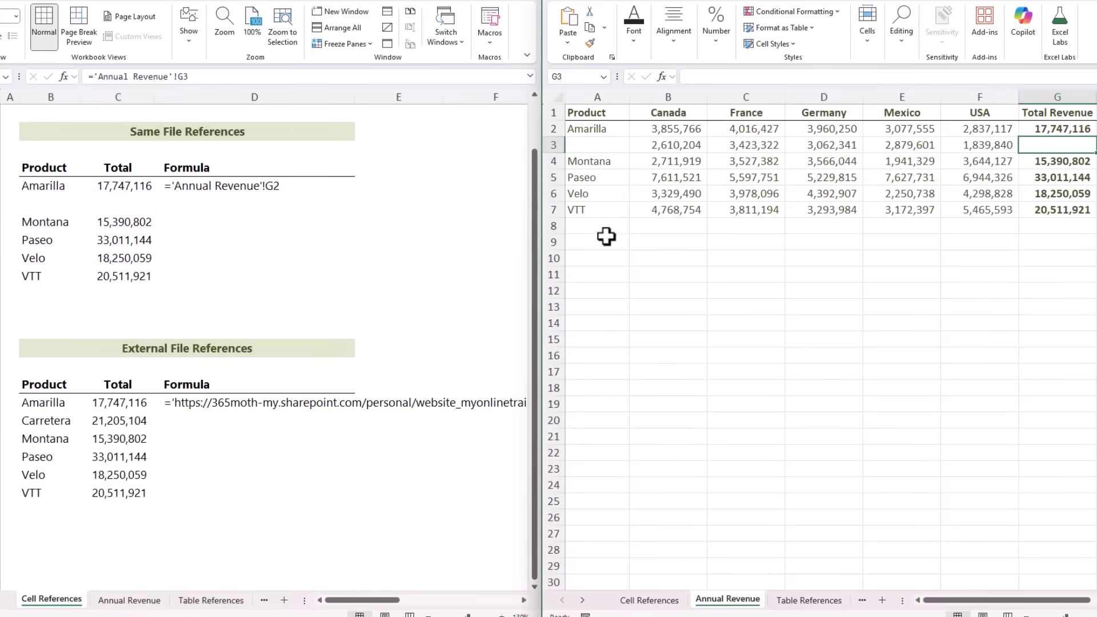
pyautogui.click(552, 191)
pyautogui.hotkey('ctrl', '+')
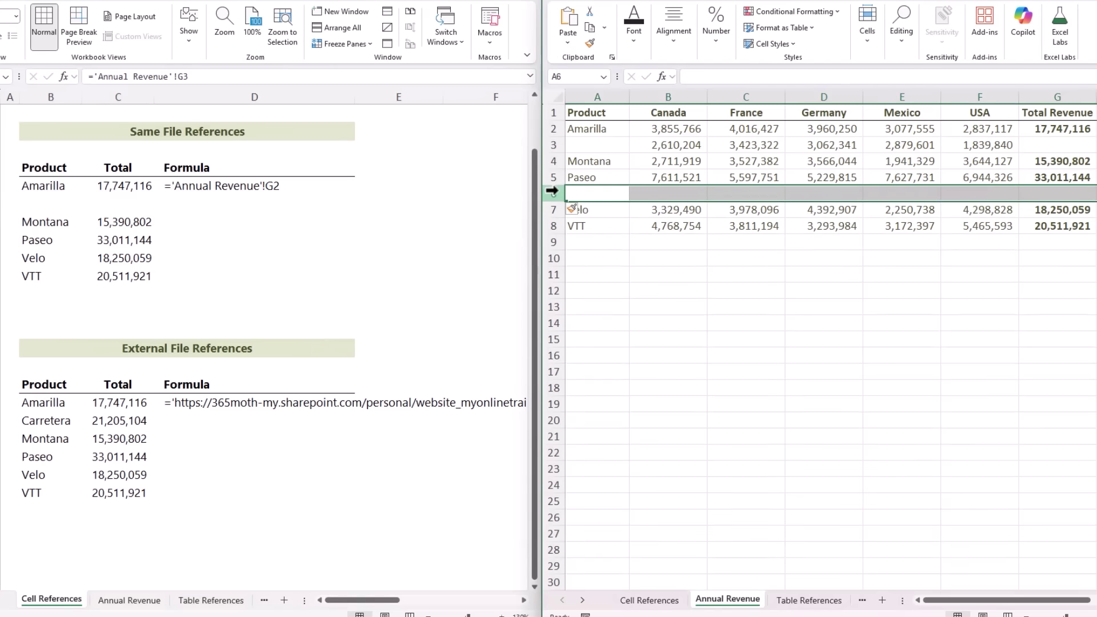
pyautogui.hotkey('ctrl', 'F6')
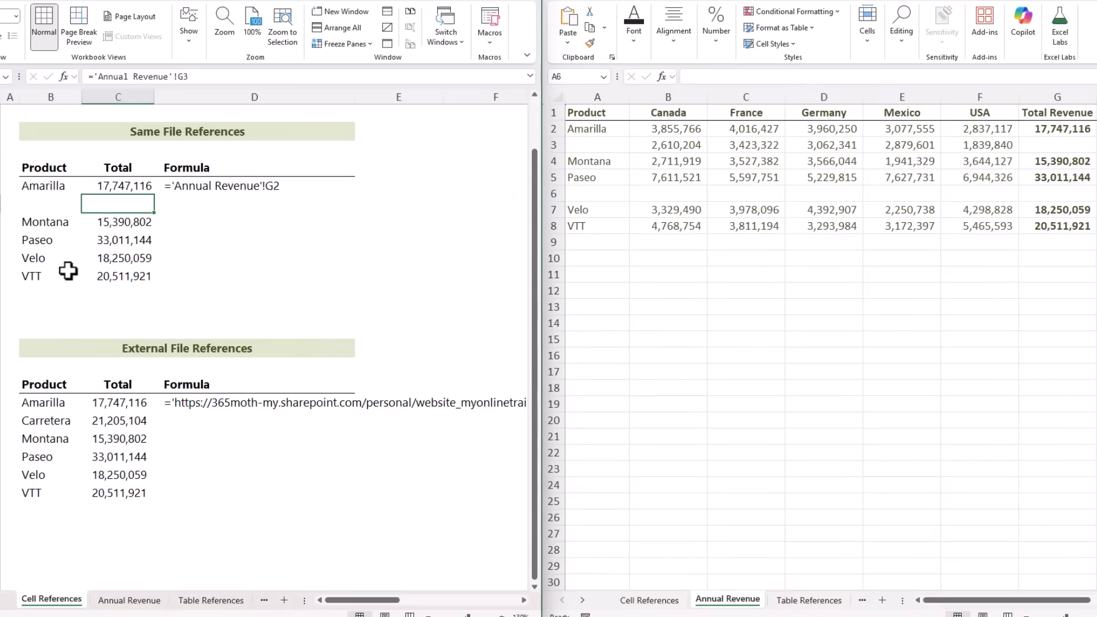
pyautogui.hotkey('ctrl', 'F6')
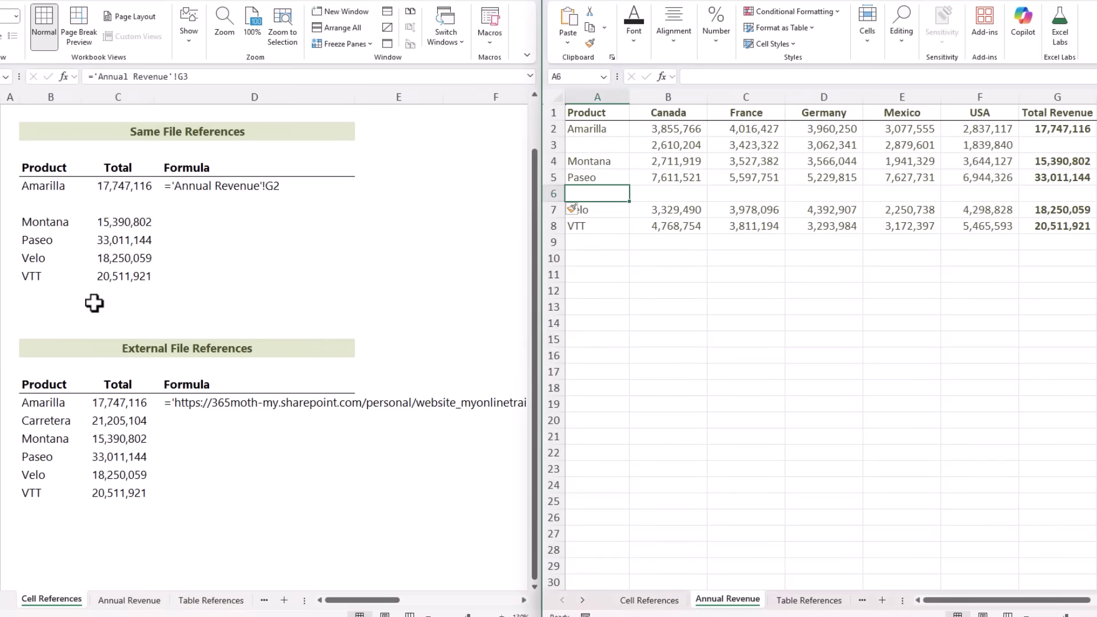
# Step: Enter Alpha in A6 and Beta in A9, then select the Same File References entries
pyautogui.write('Alpha')
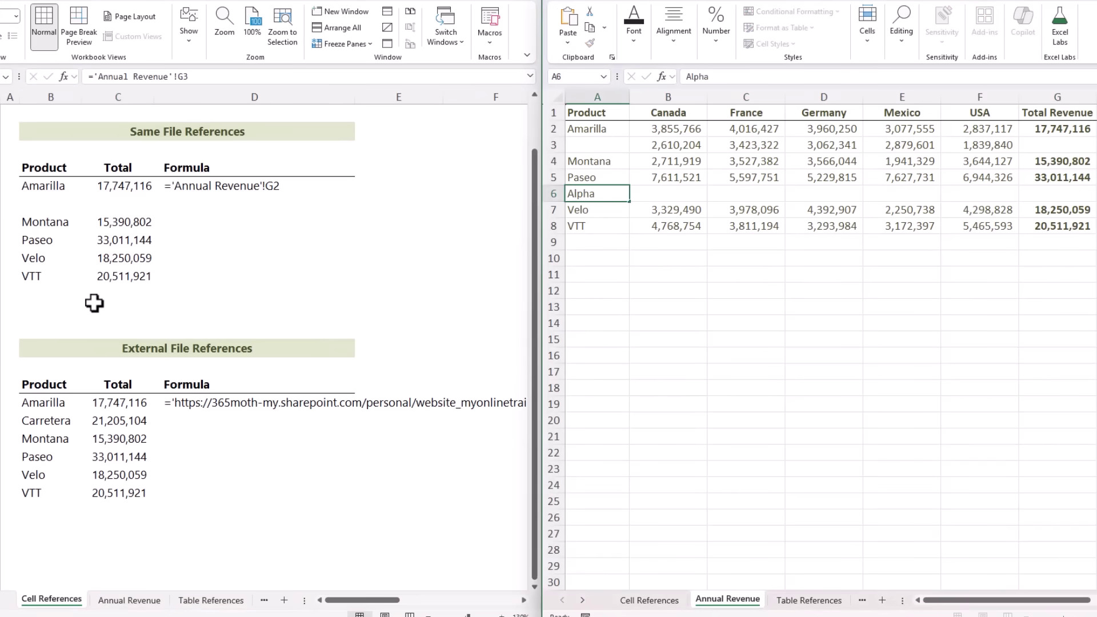
pyautogui.press('Return')
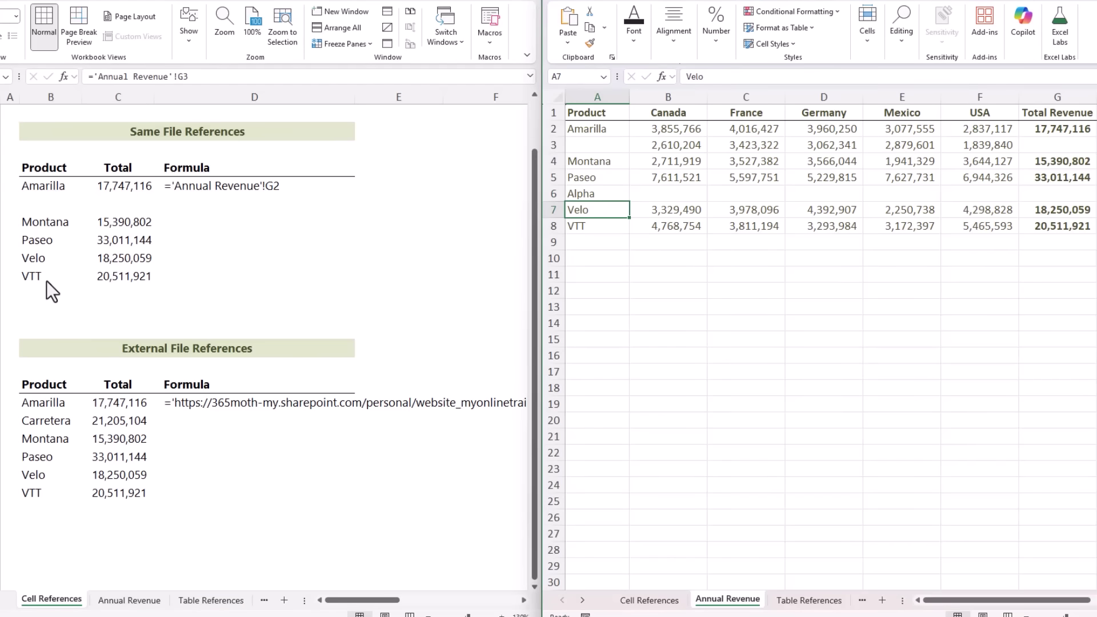
pyautogui.press('Down')
pyautogui.press('Down')
pyautogui.write('Be')
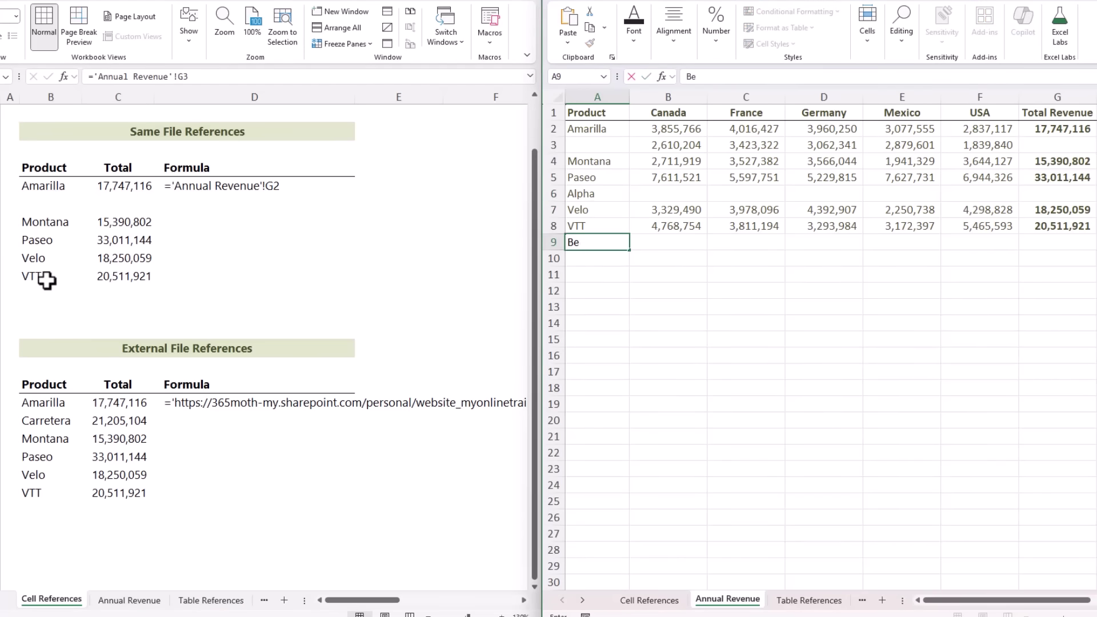
pyautogui.write('ta')
pyautogui.press('Return')
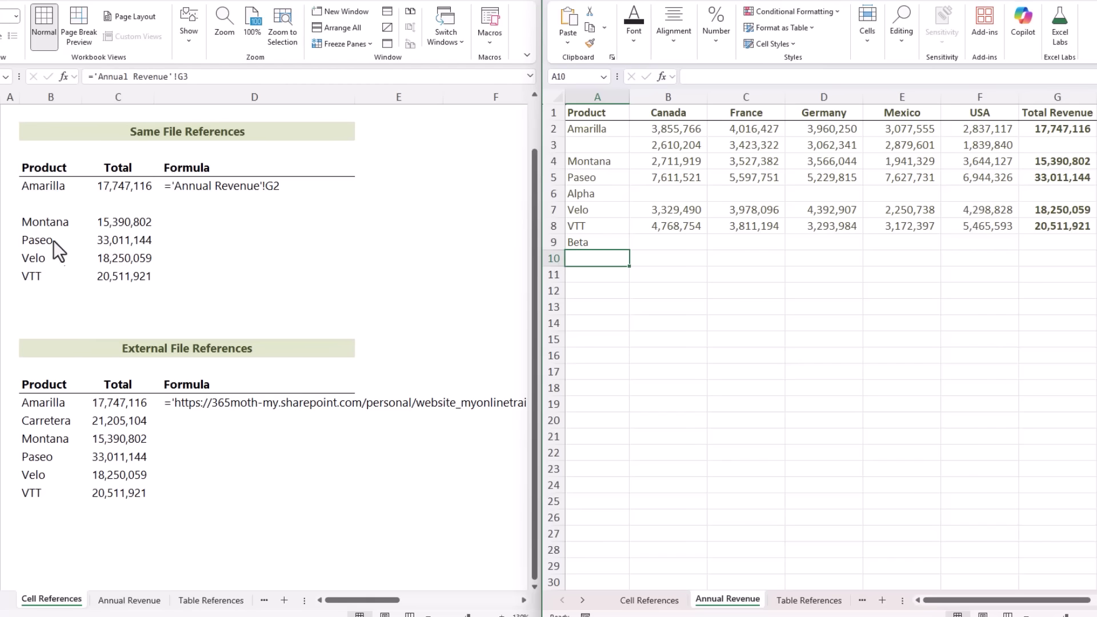
pyautogui.moveTo(64, 185); pyautogui.dragTo(142, 285)
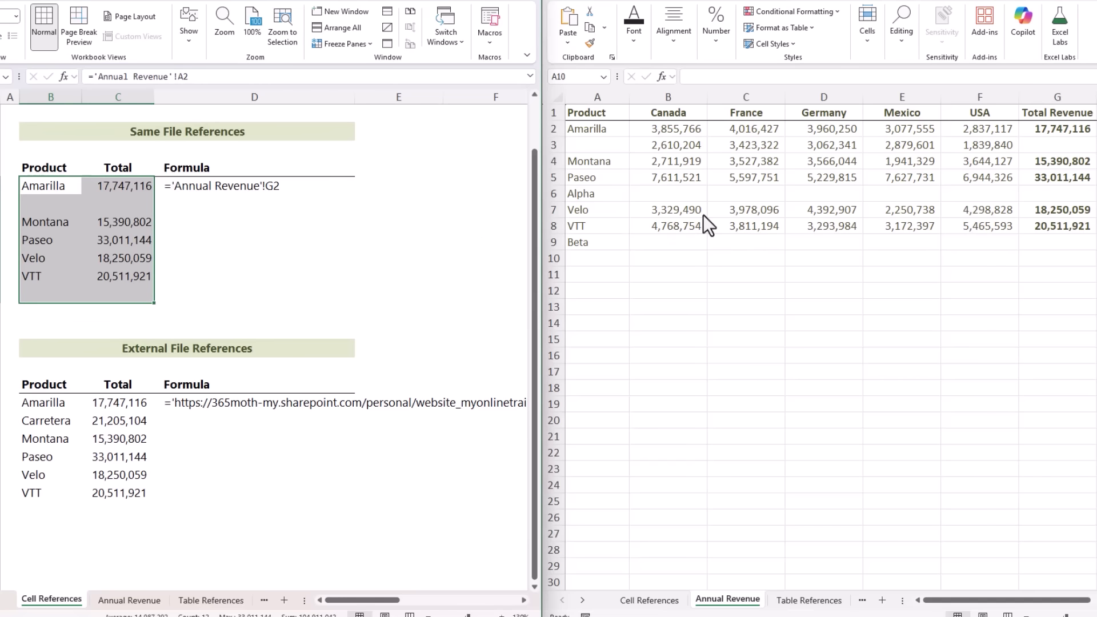
# Step: Clear the old entries and enter the spilling formula ='Annual Revenue'!A2:.A15 in B3
pyautogui.press('Delete')
pyautogui.click(59, 188)
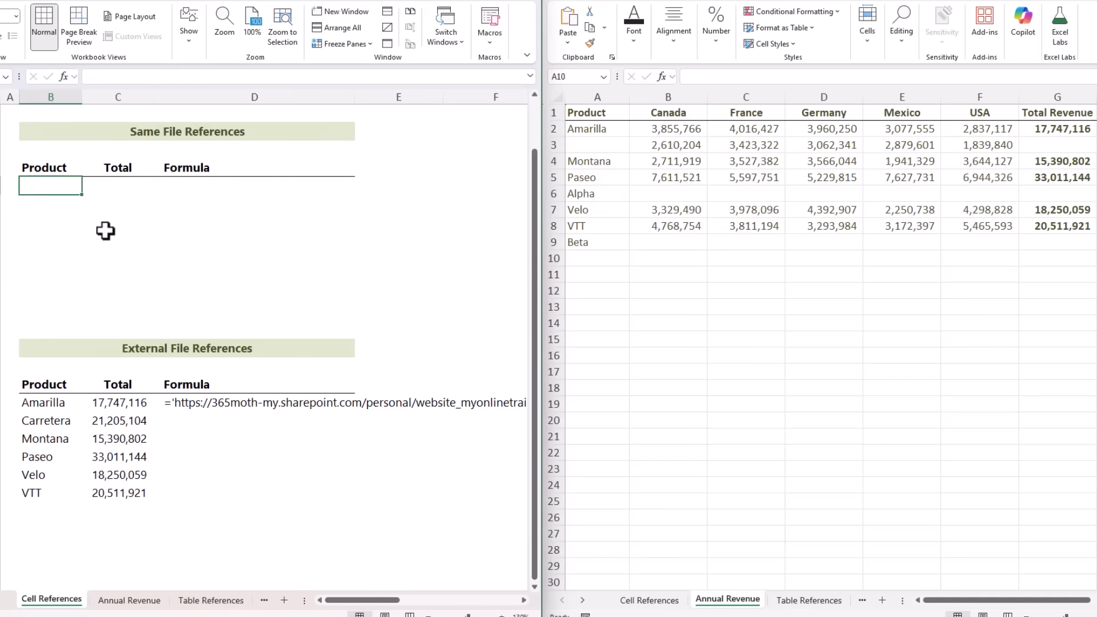
pyautogui.write('=')
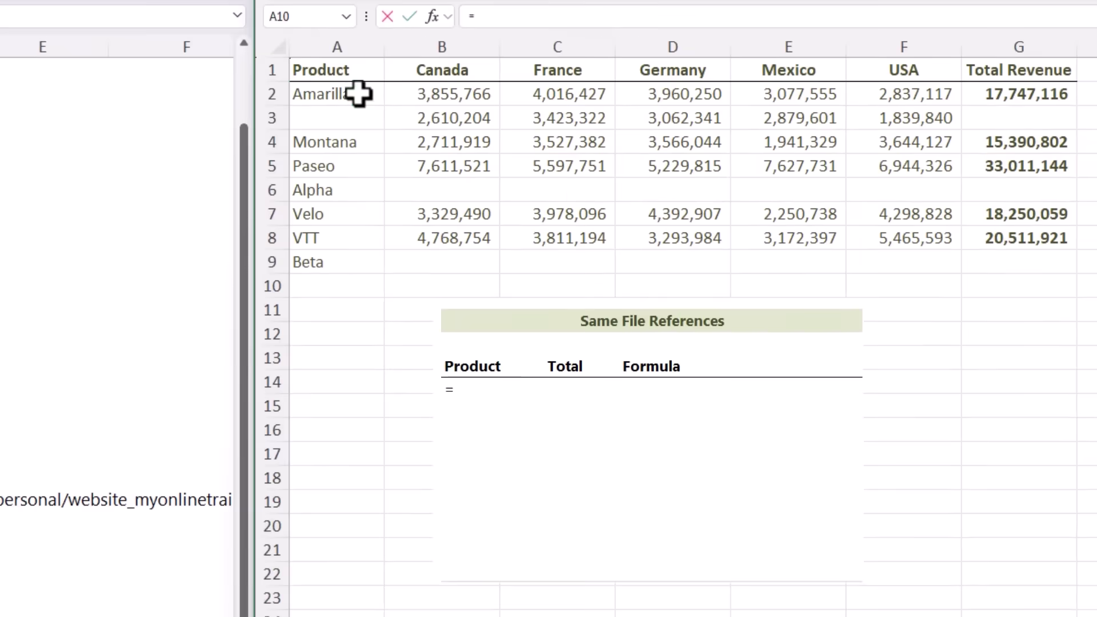
pyautogui.moveTo(358, 95); pyautogui.dragTo(330, 409)
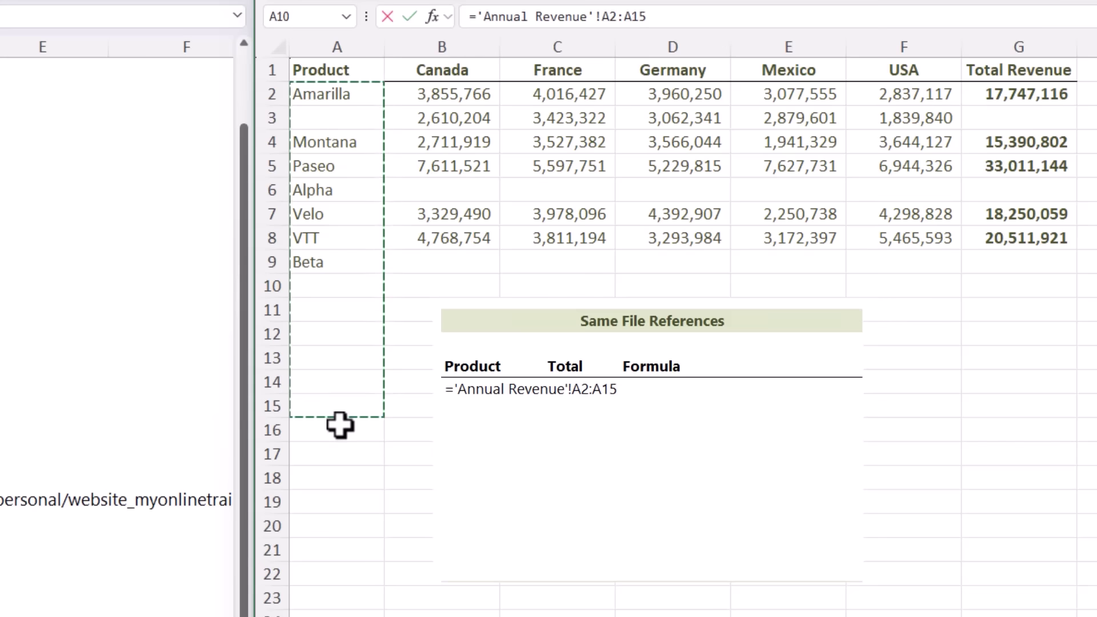
pyautogui.click(593, 389)
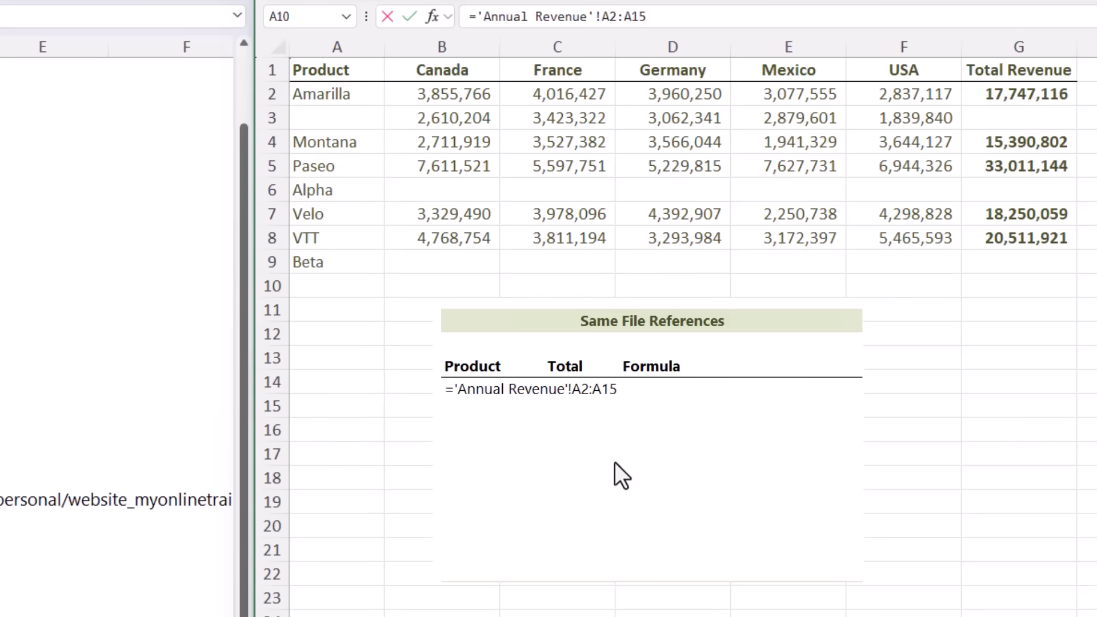
pyautogui.press('Right')
pyautogui.write('.')
pyautogui.press('Return')
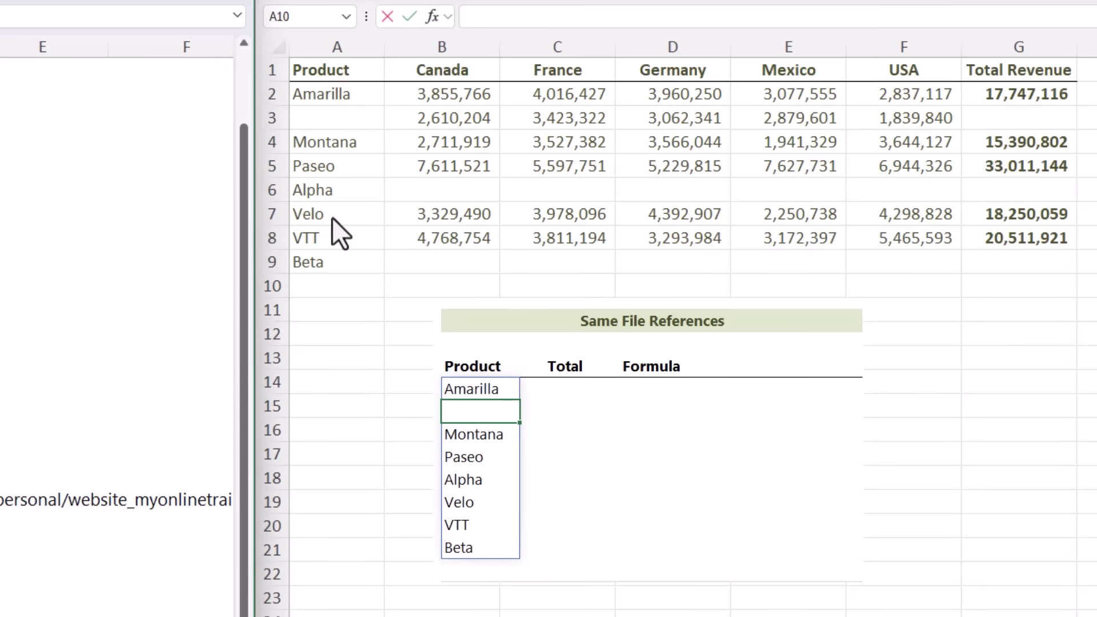
# Step: Add Delta in A3 and Gamma in A10 of Annual Revenue
pyautogui.click(332, 120)
pyautogui.write('Delta')
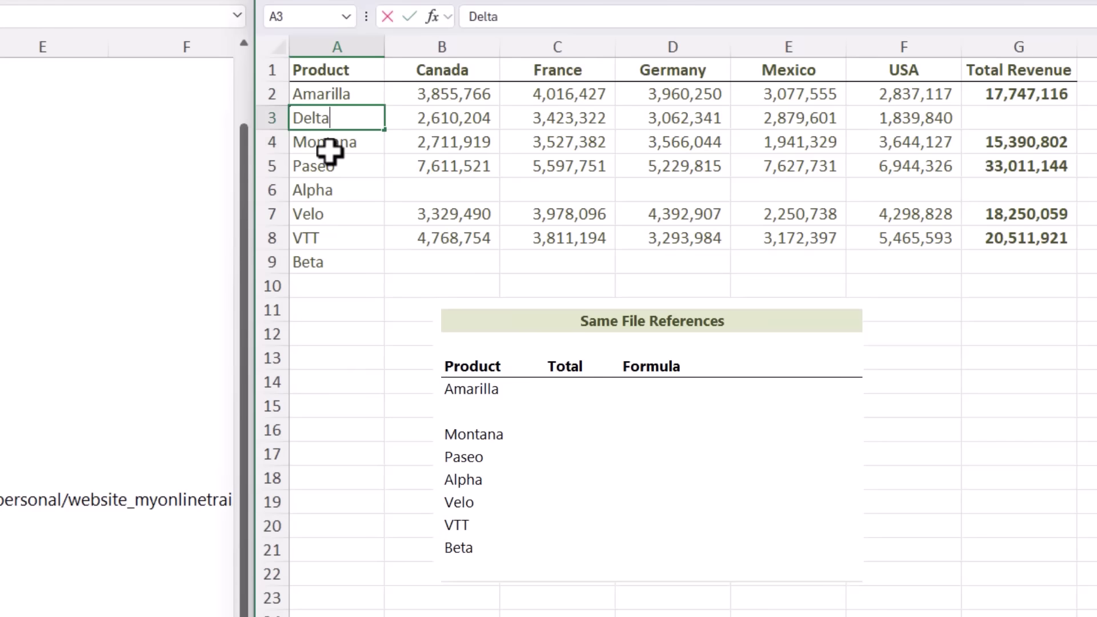
pyautogui.press('Return')
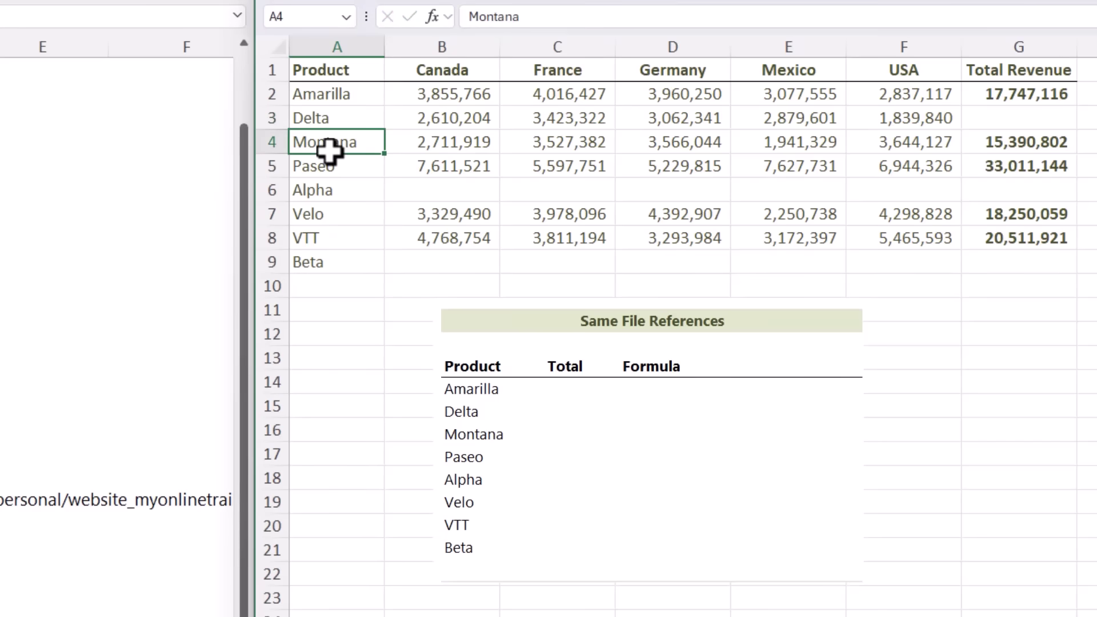
pyautogui.click(343, 262)
pyautogui.click(360, 284)
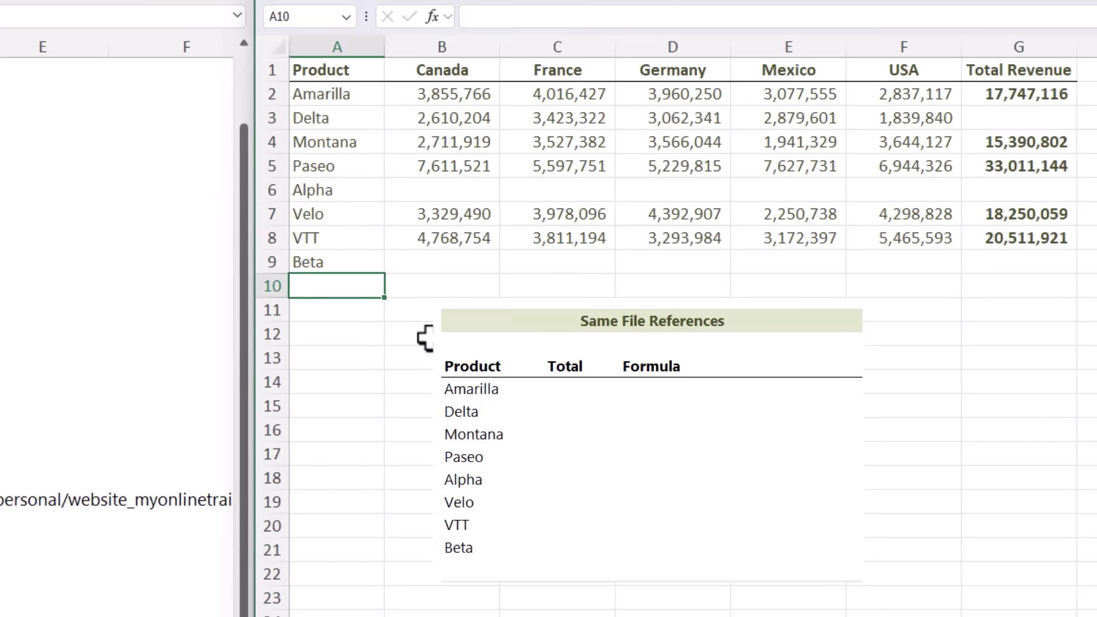
pyautogui.write('Gamma')
pyautogui.press('Return')
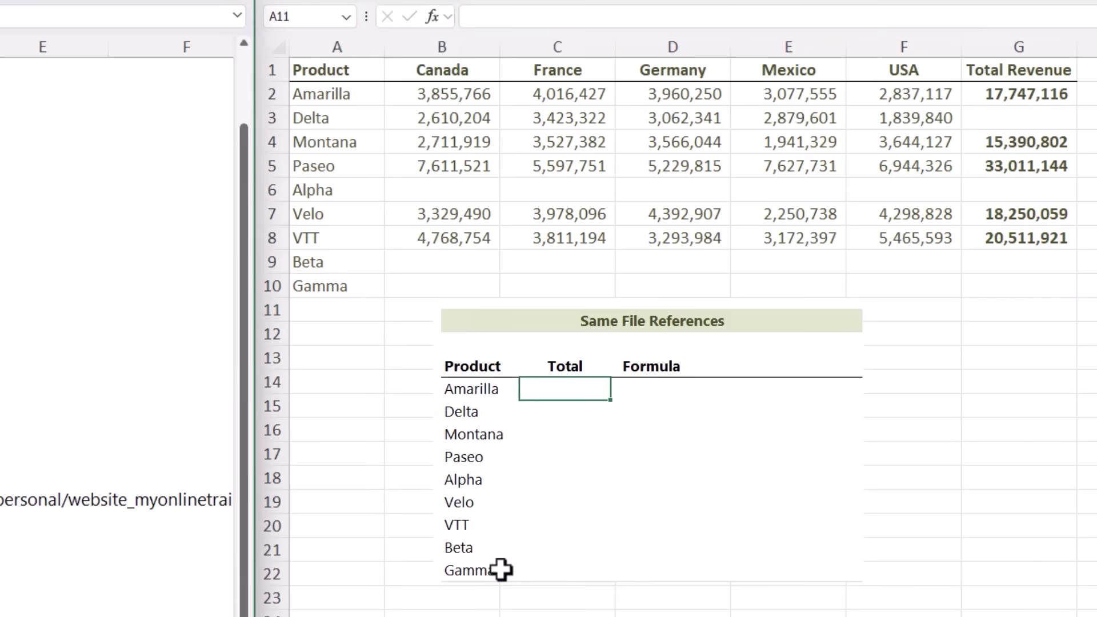
# Step: Enter the spilling Total formula ='Annual Revenue'!G2:.G15 beside the products
pyautogui.write('=')
pyautogui.moveTo(993, 95); pyautogui.dragTo(1000, 419)
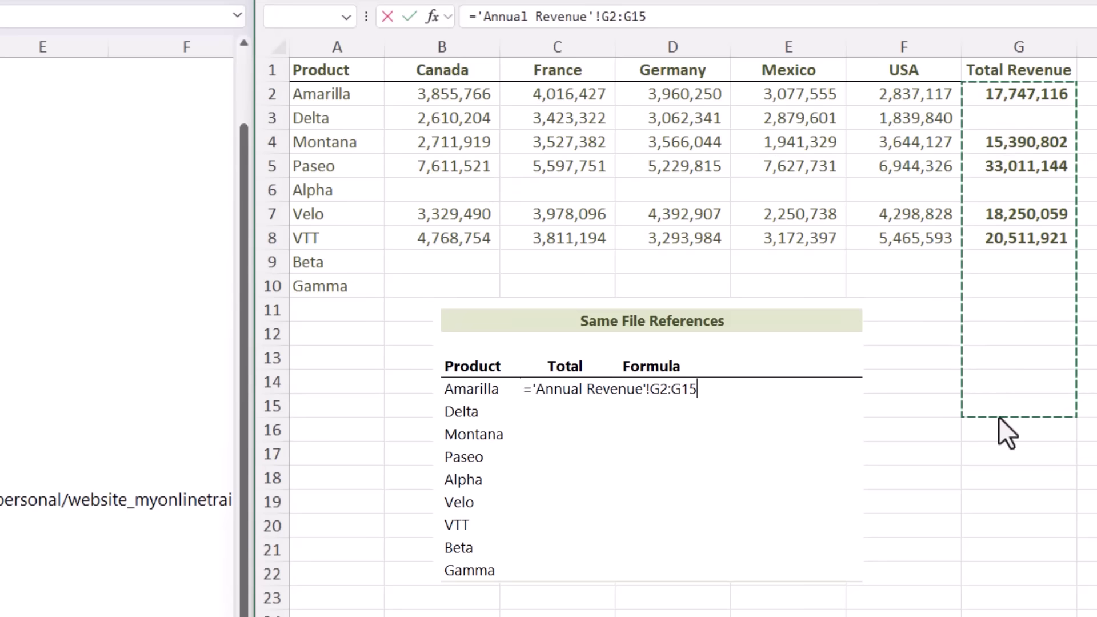
pyautogui.click(673, 390)
pyautogui.write('.')
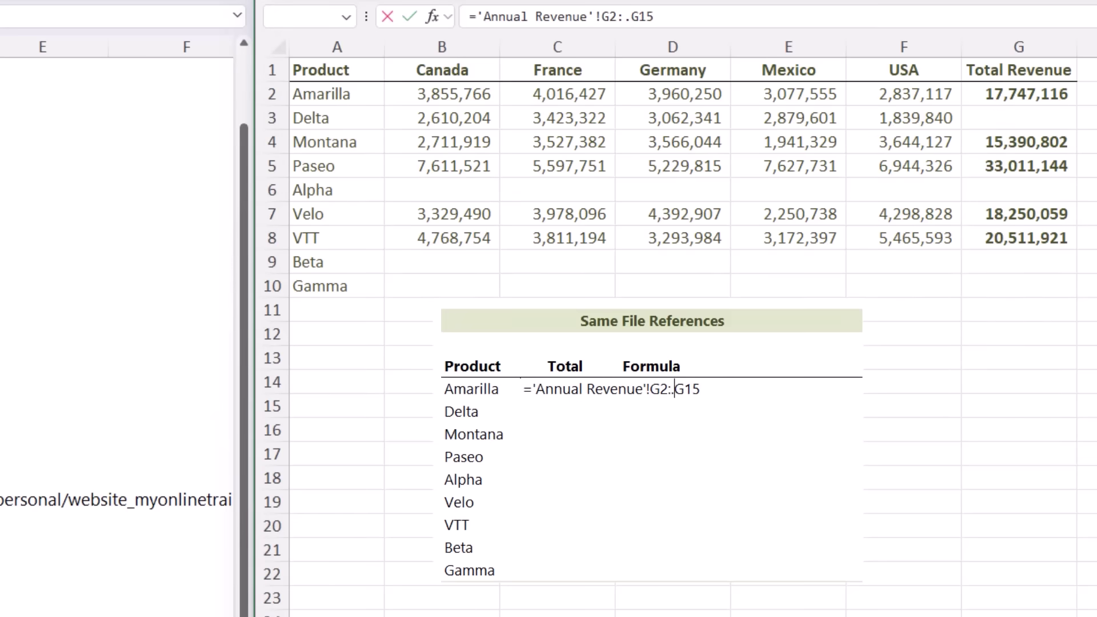
pyautogui.press('Return')
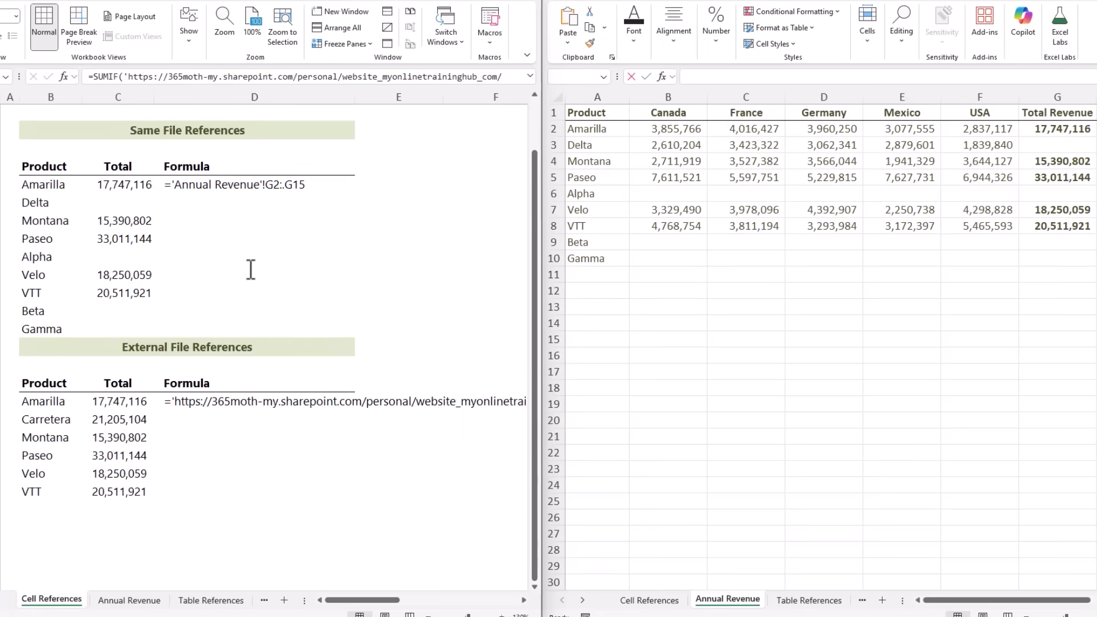
# Step: Expand the grouped rows at row 36 to reveal the External File References table
pyautogui.scroll(-6, 165, 259)
pyautogui.click(12, 227)
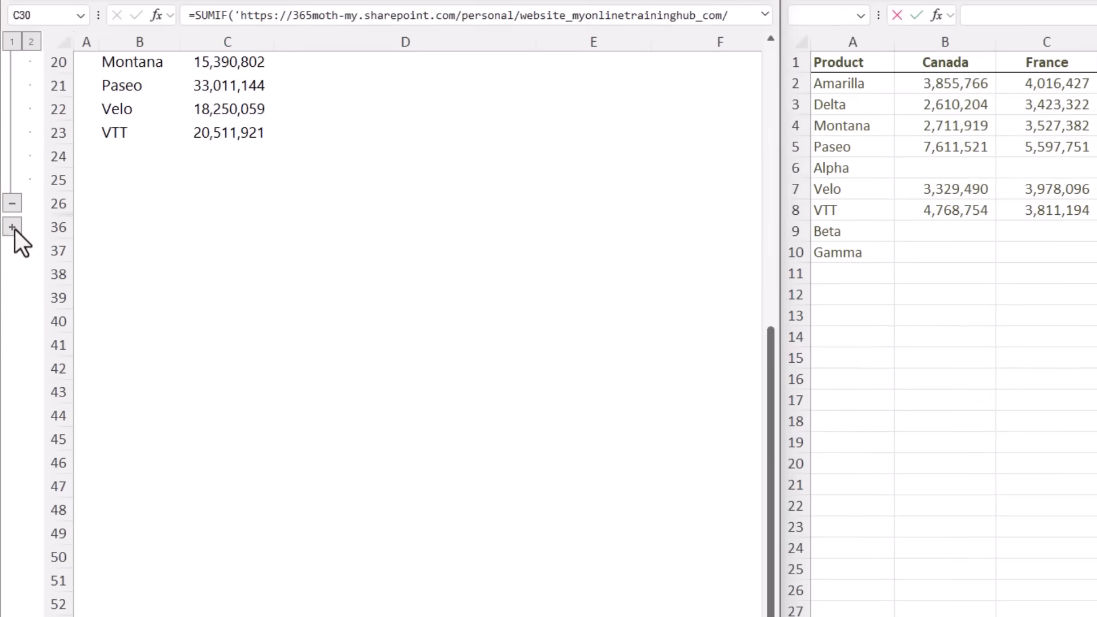
pyautogui.click(12, 227)
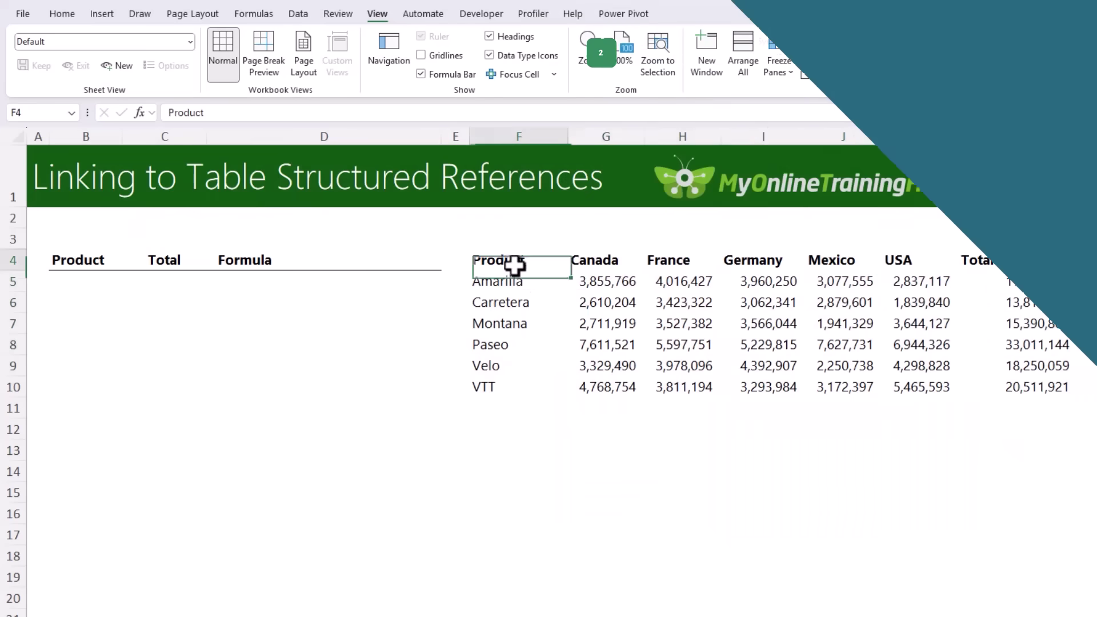
# Step: Convert F4:L10 into a table with headers and name it RevenueData
pyautogui.moveTo(519, 262); pyautogui.dragTo(1051, 387)
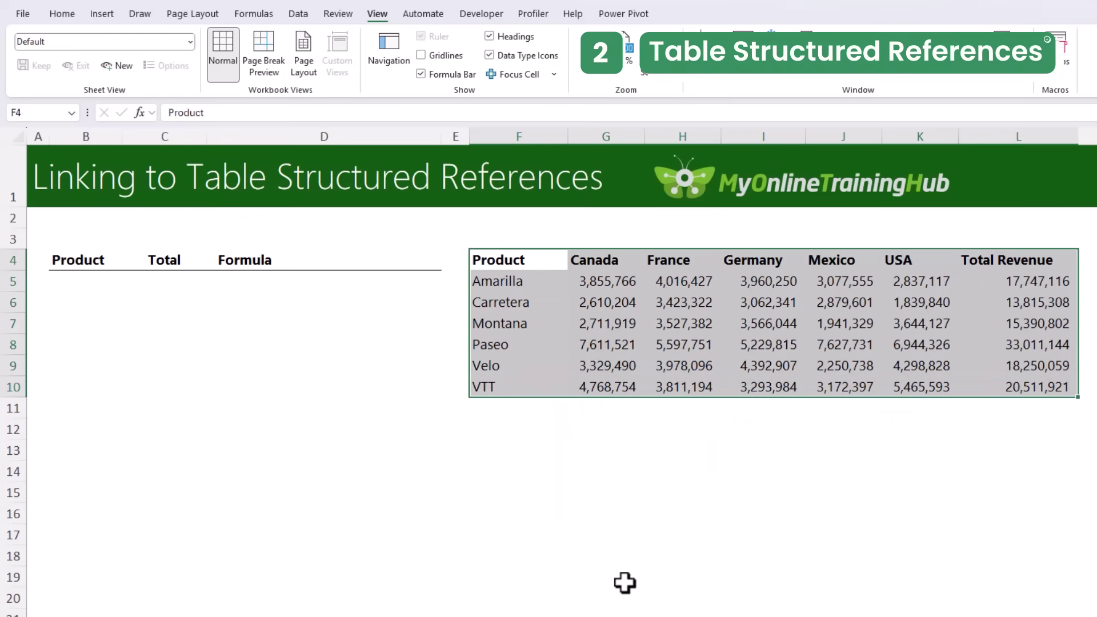
pyautogui.hotkey('ctrl', 't')
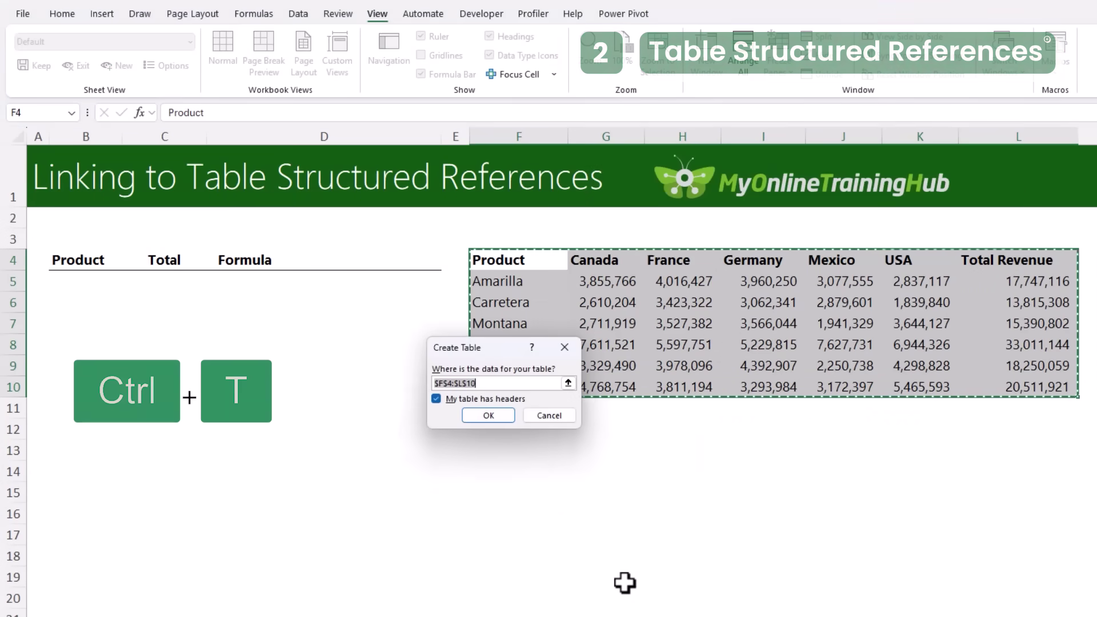
pyautogui.click(496, 414)
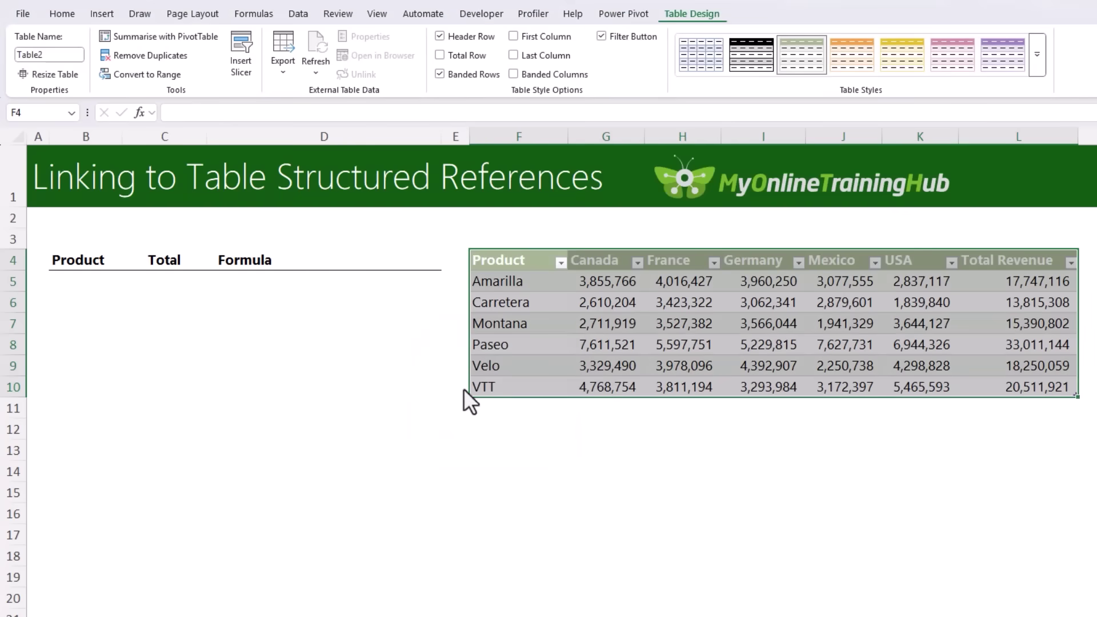
pyautogui.click(45, 58)
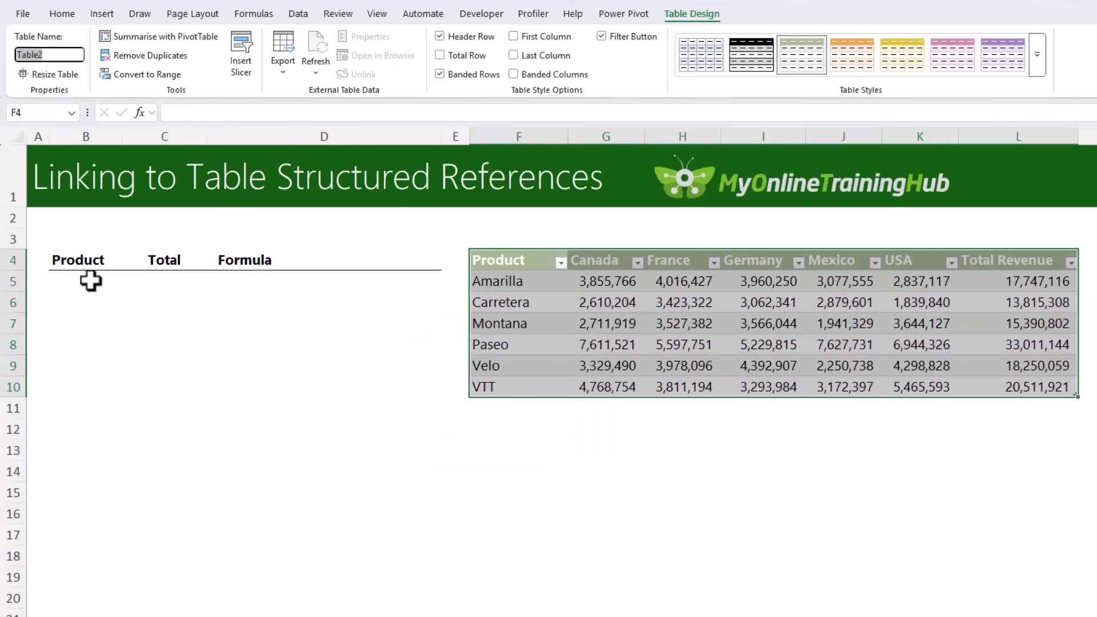
pyautogui.write('RevenueData')
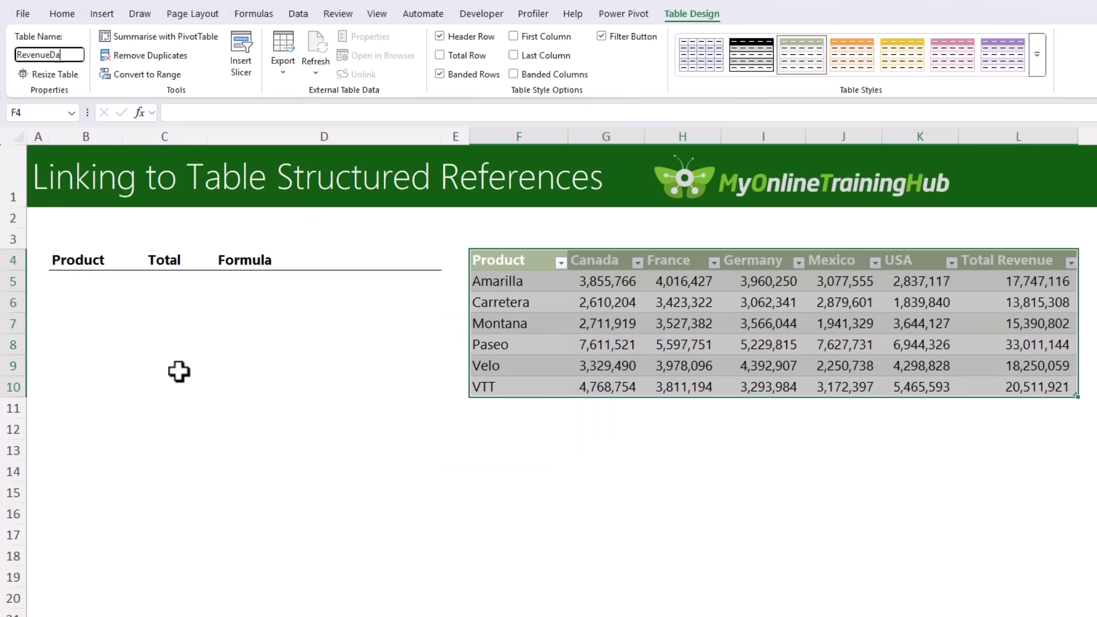
pyautogui.press('Return')
pyautogui.click(90, 281)
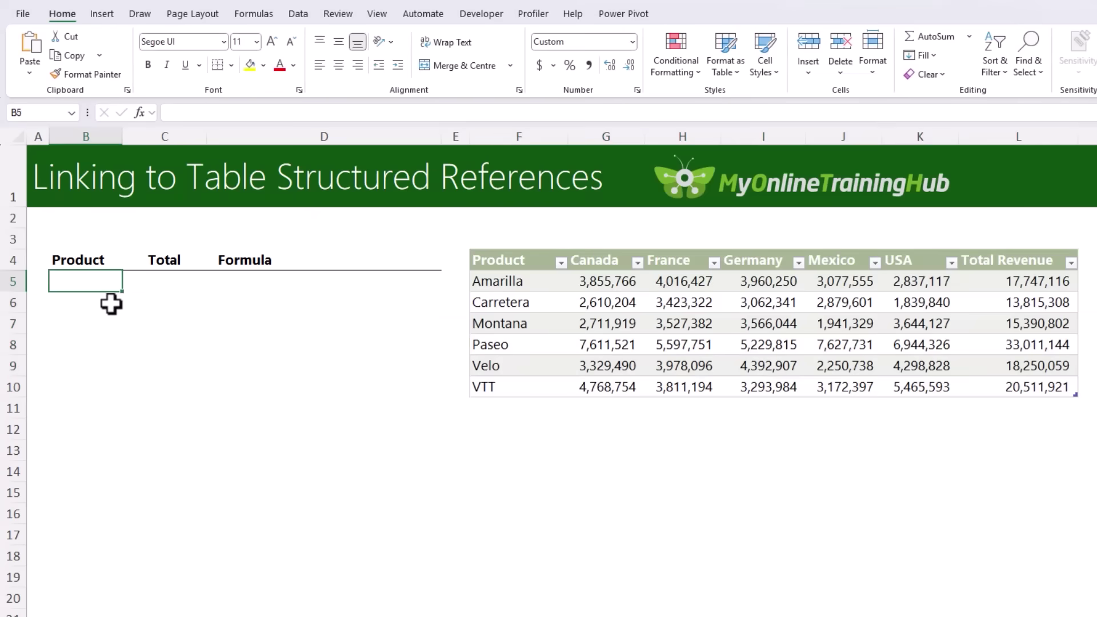
# Step: Enter =RevenueData[Product] in B5 to spill the product list
pyautogui.write('=')
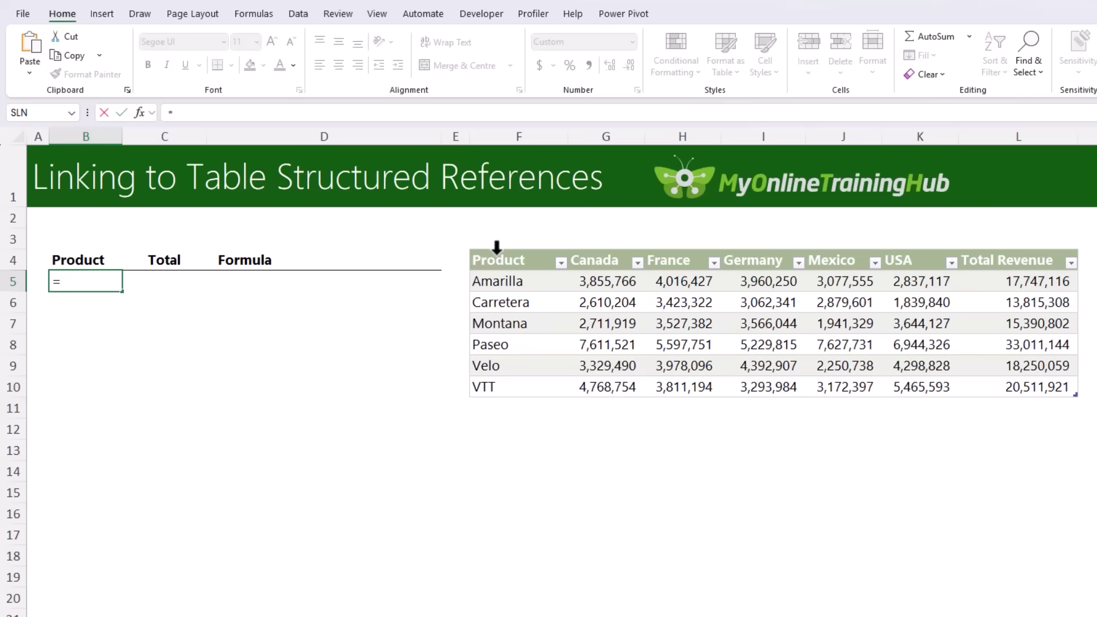
pyautogui.click(496, 248)
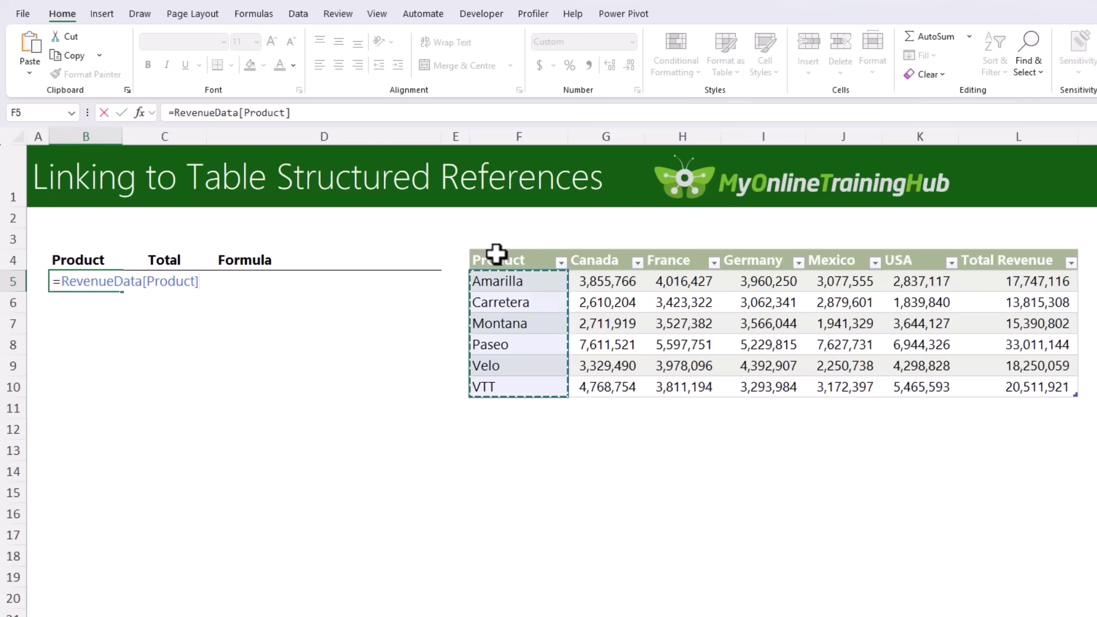
pyautogui.press('Return')
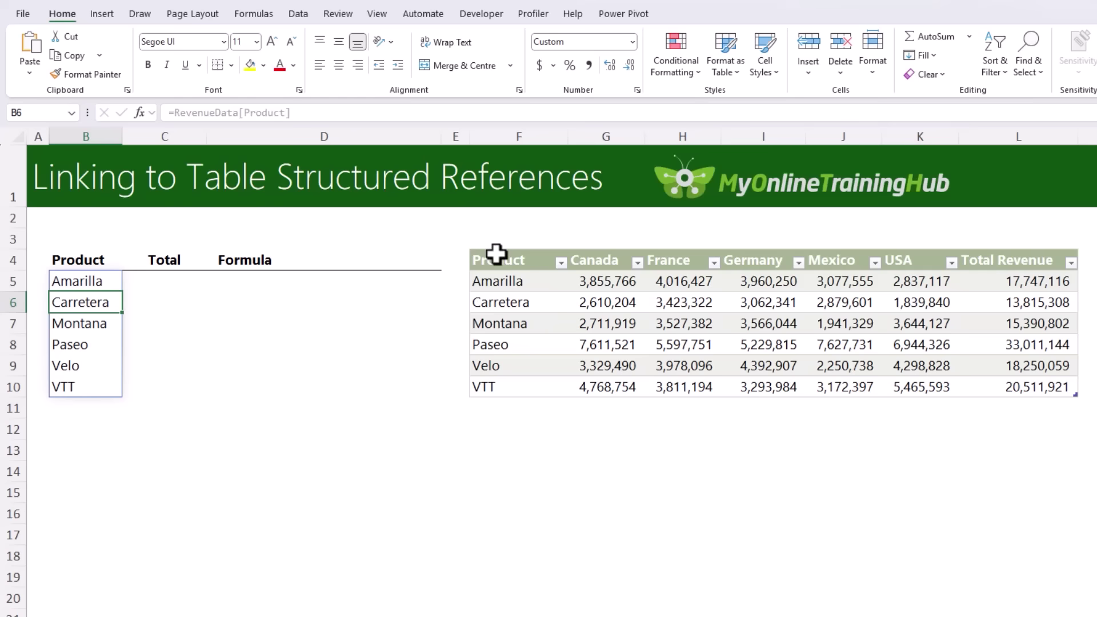
# Step: Enter =RevenueData[Total Revenue] in C5 to spill each product's total
pyautogui.click(153, 284)
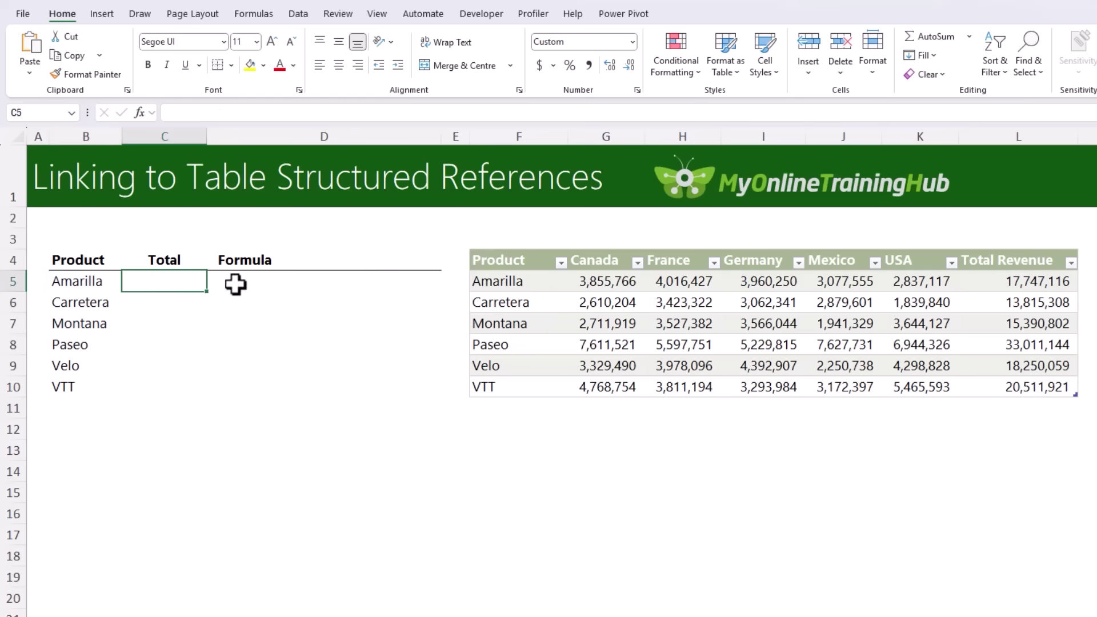
pyautogui.write('=')
pyautogui.click(1014, 252)
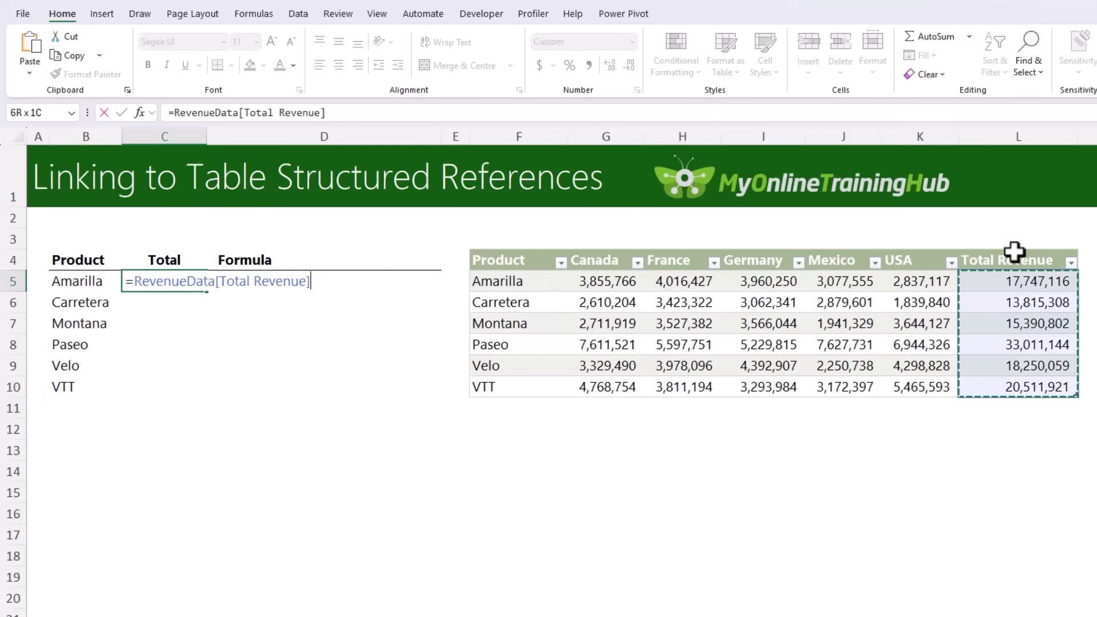
pyautogui.press('Return')
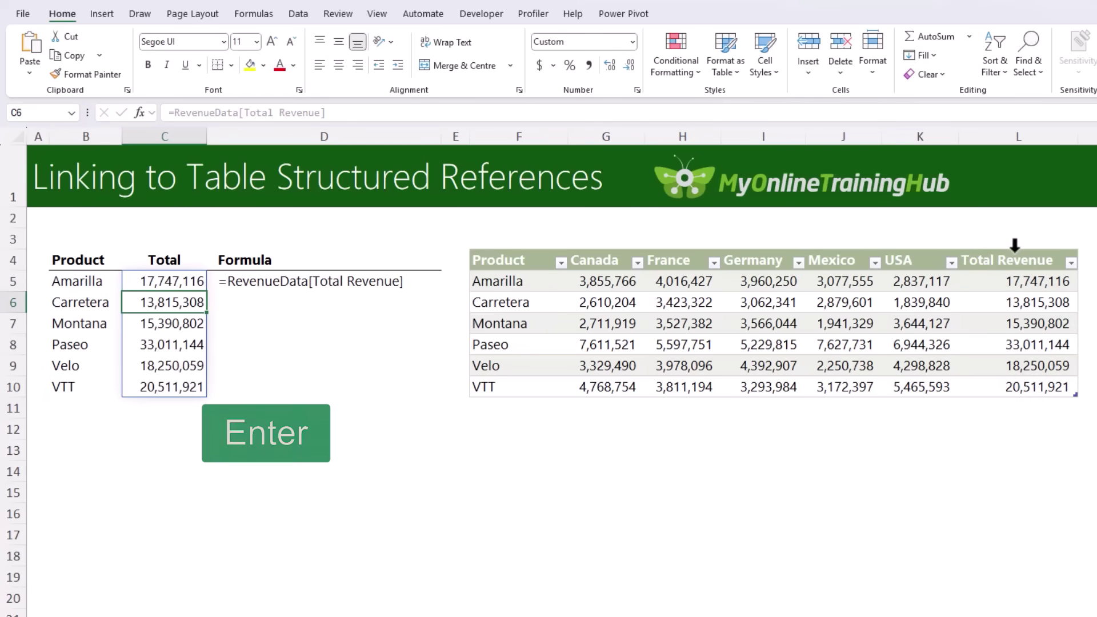
pyautogui.click(495, 441)
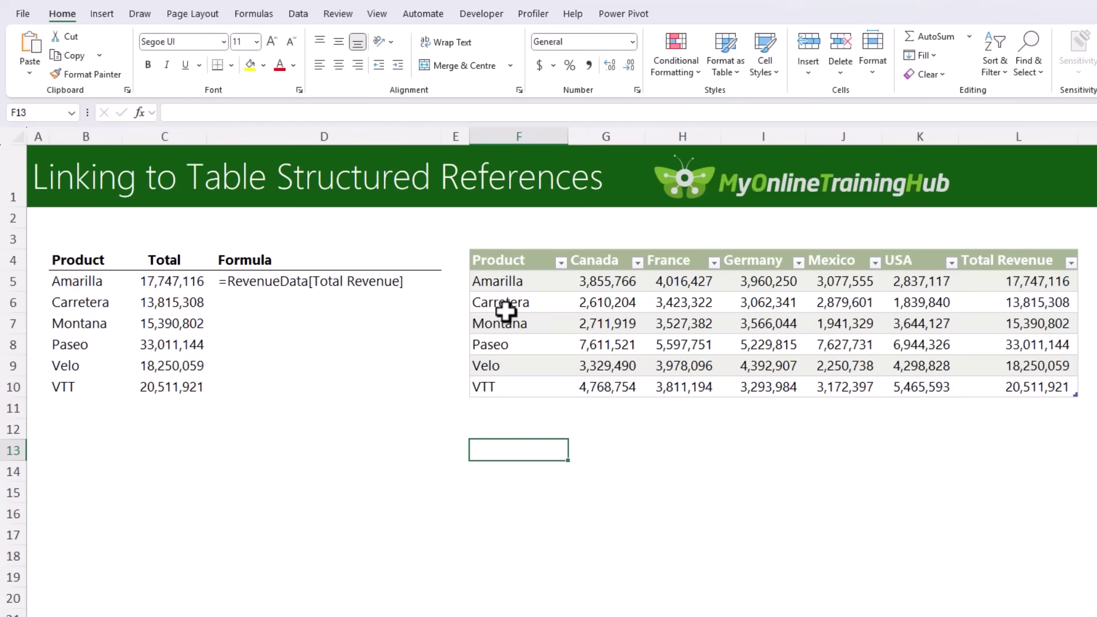
# Step: Enter =RevenueData[#All] in F13 to spill a full copy of the table with headers
pyautogui.write('=')
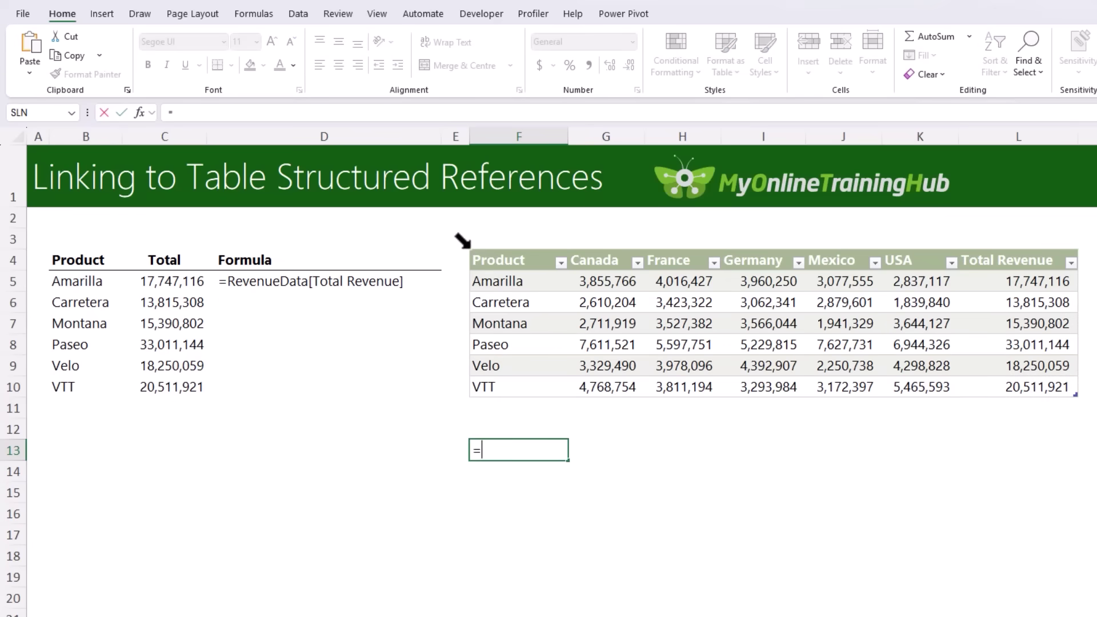
pyautogui.click(468, 246)
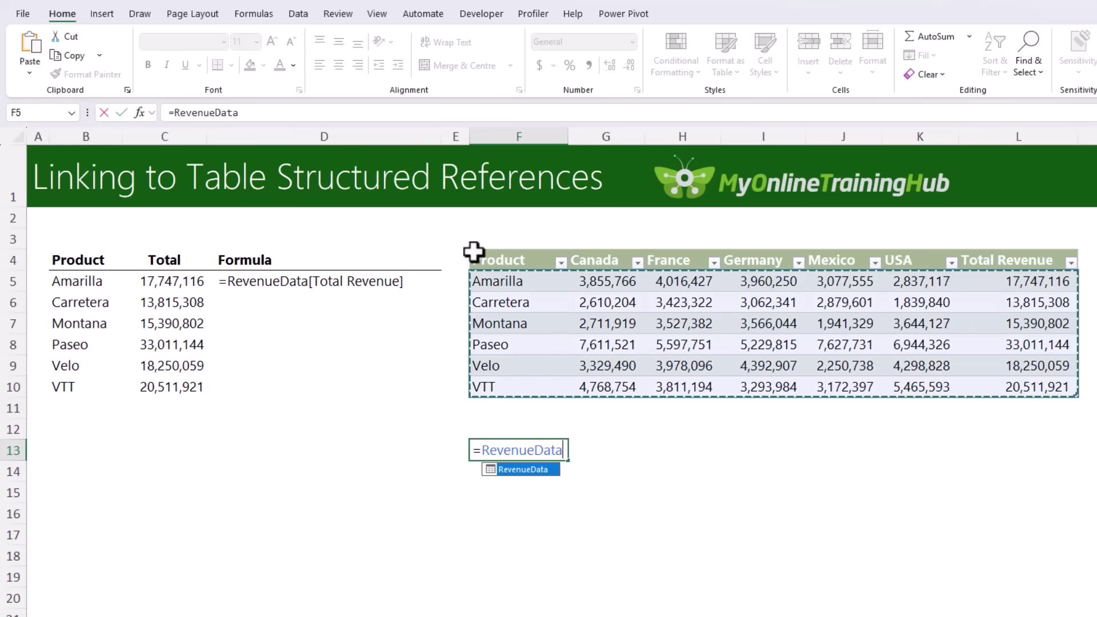
pyautogui.click(474, 251)
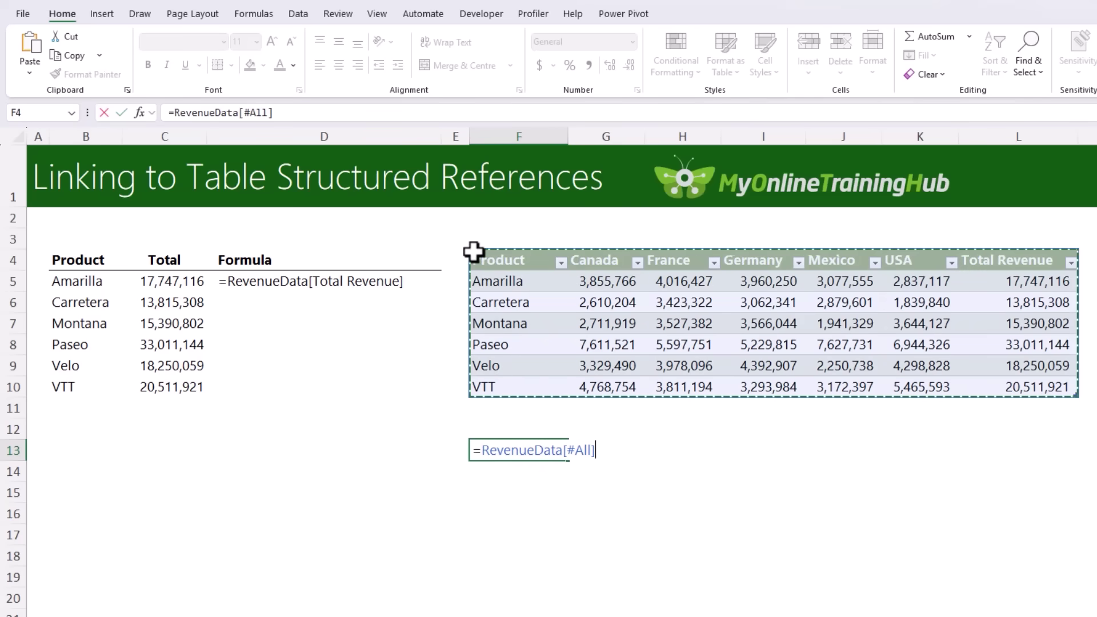
pyautogui.press('Return')
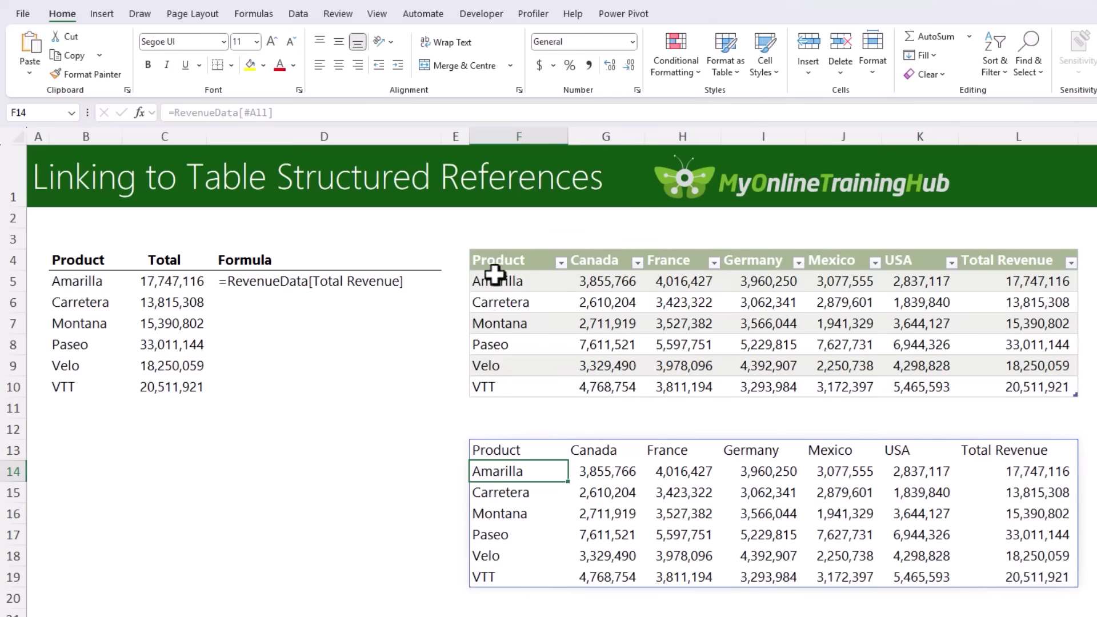
# Step: Rename the Carretera product to Delta and confirm the spilled copy updates
pyautogui.click(518, 300)
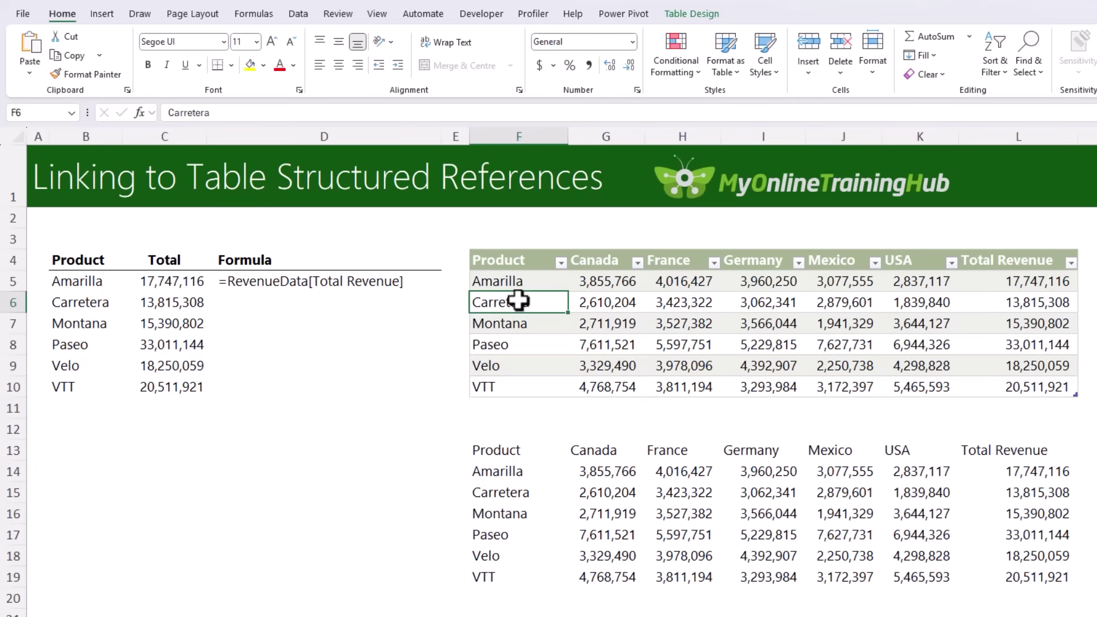
pyautogui.write('Delta')
pyautogui.press('Return')
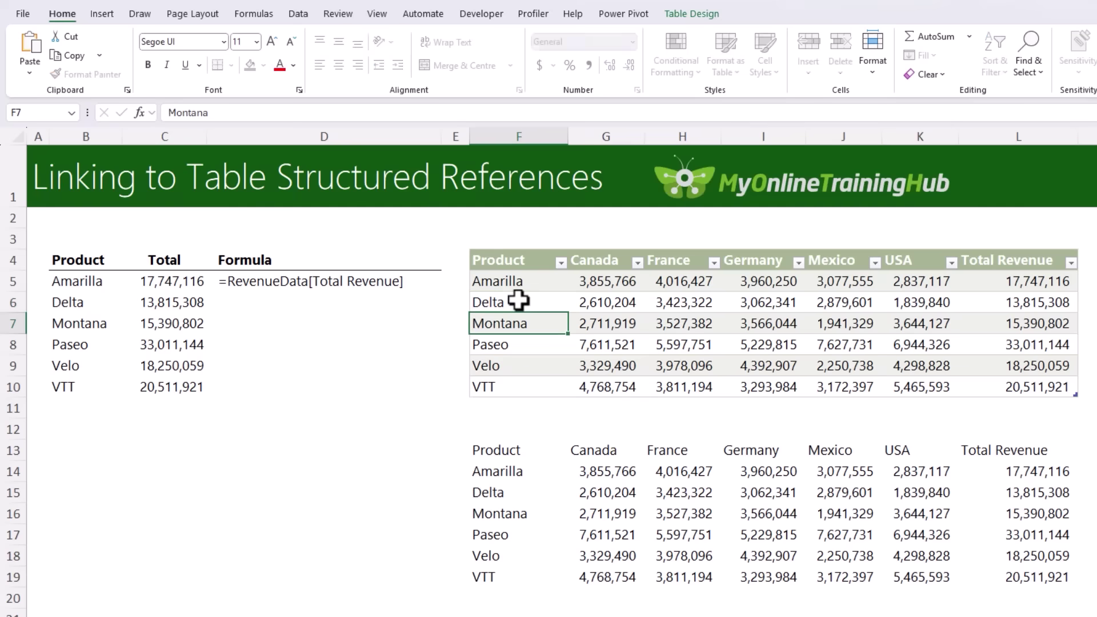
pyautogui.click(518, 493)
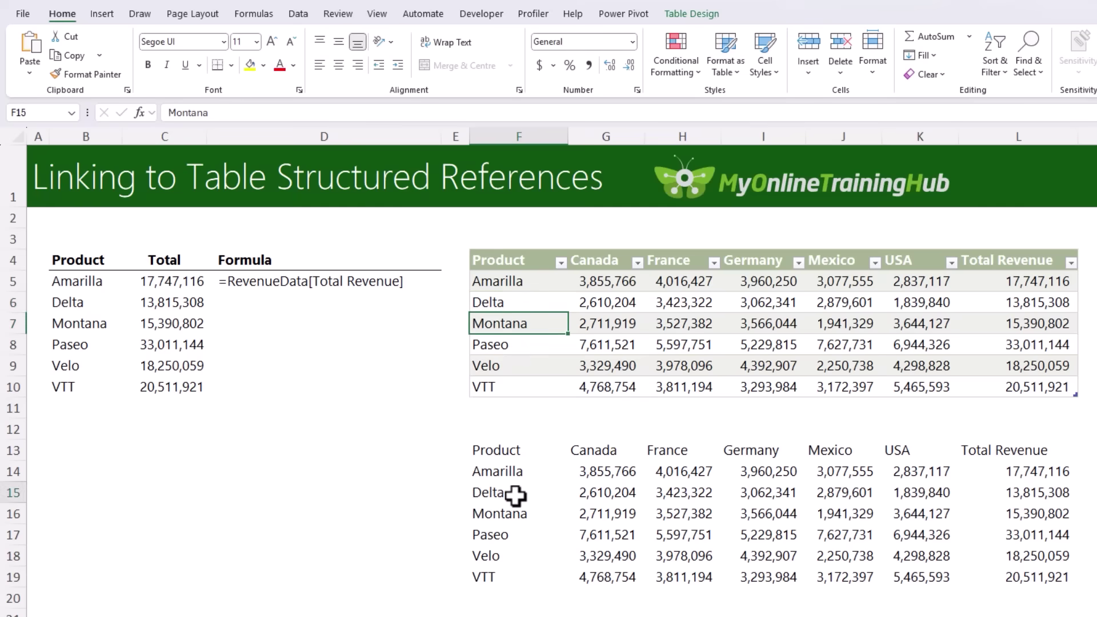
# Step: Add a Beta product row below the table and verify it appears in both linked lists
pyautogui.click(516, 414)
pyautogui.write('Be')
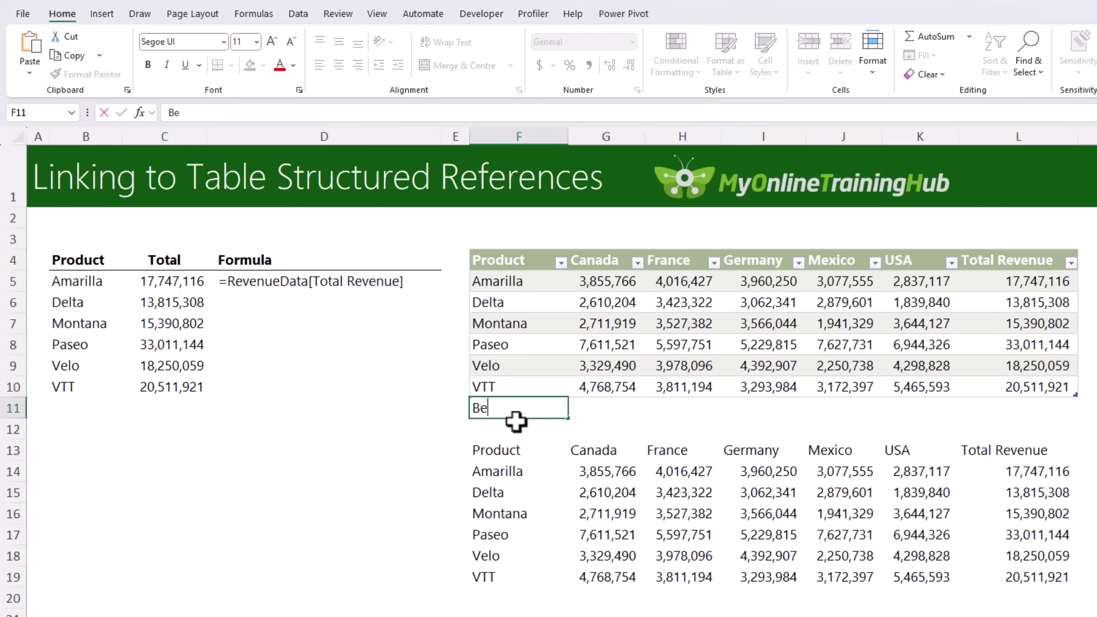
pyautogui.write('ta')
pyautogui.press('Return')
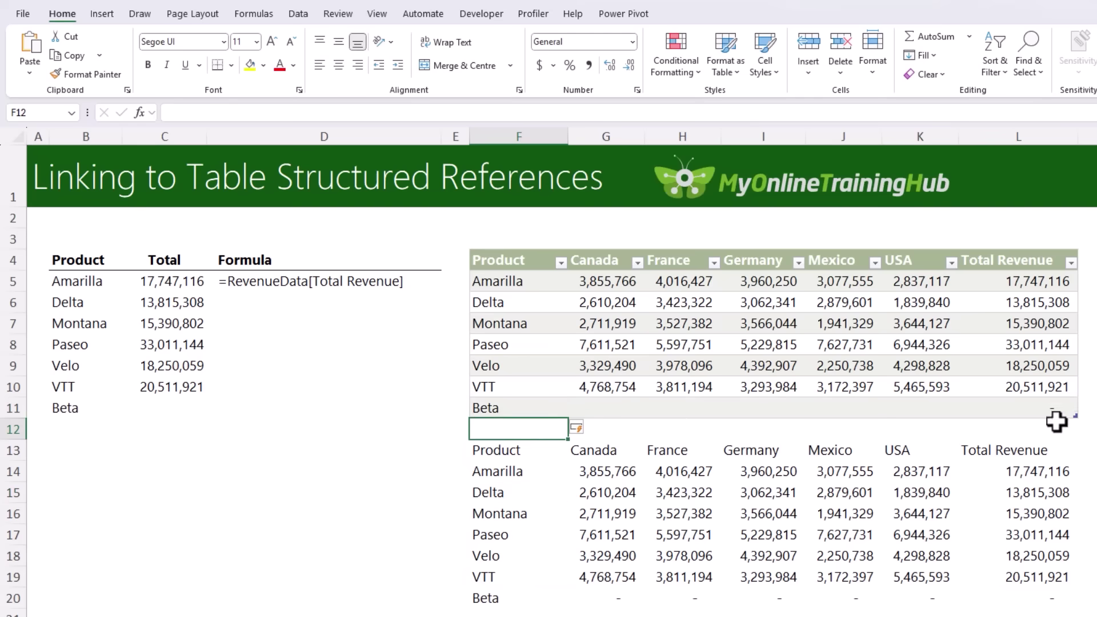
pyautogui.click(80, 411)
pyautogui.click(498, 472)
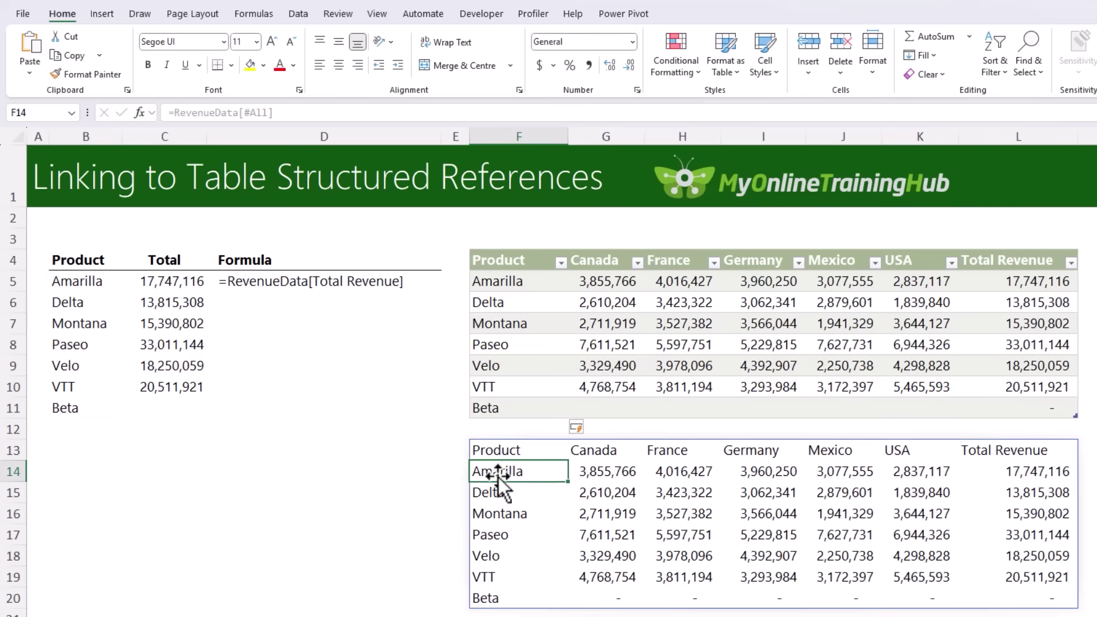
pyautogui.click(480, 599)
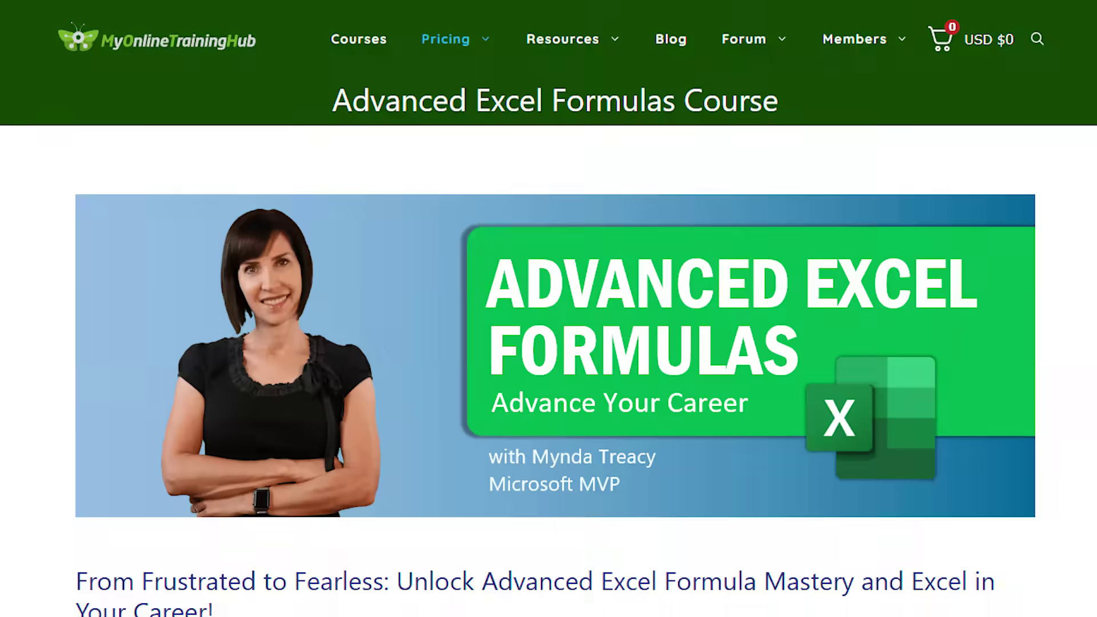
# Step: Scroll down through the Advanced Excel Formulas course page
pyautogui.scroll(-20, 548, 309)
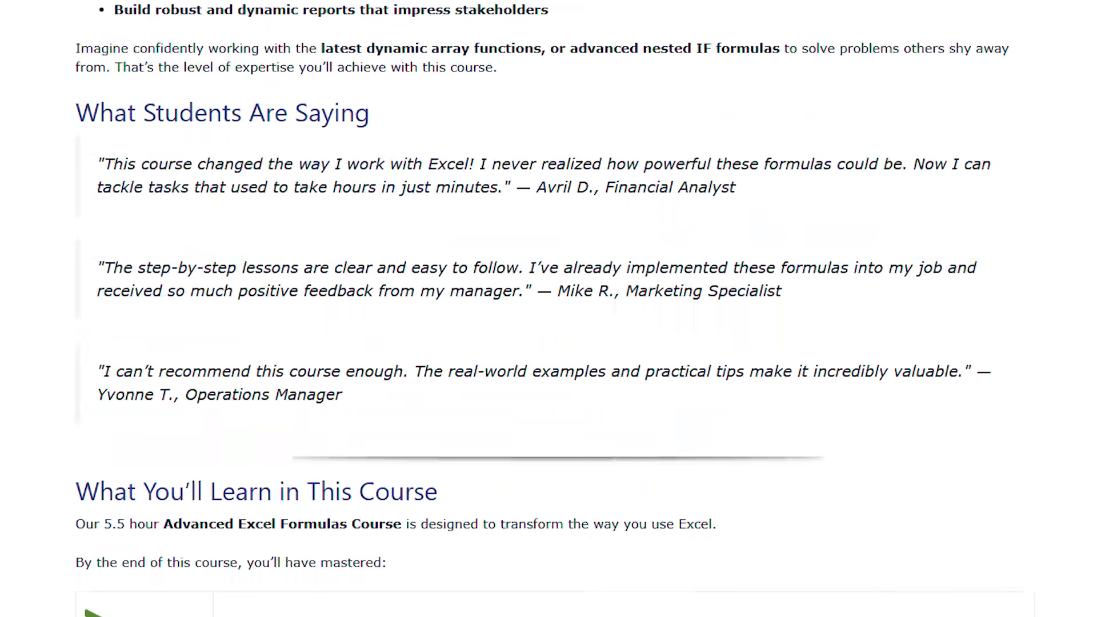
pyautogui.scroll(-12, 549, 309)
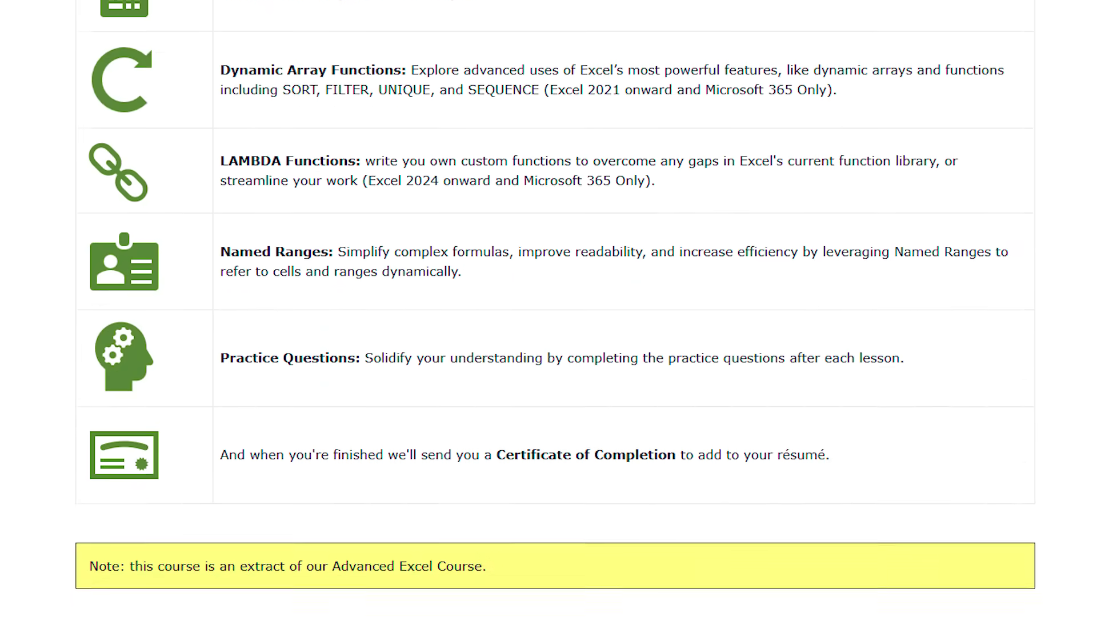
pyautogui.scroll(-10, 548, 309)
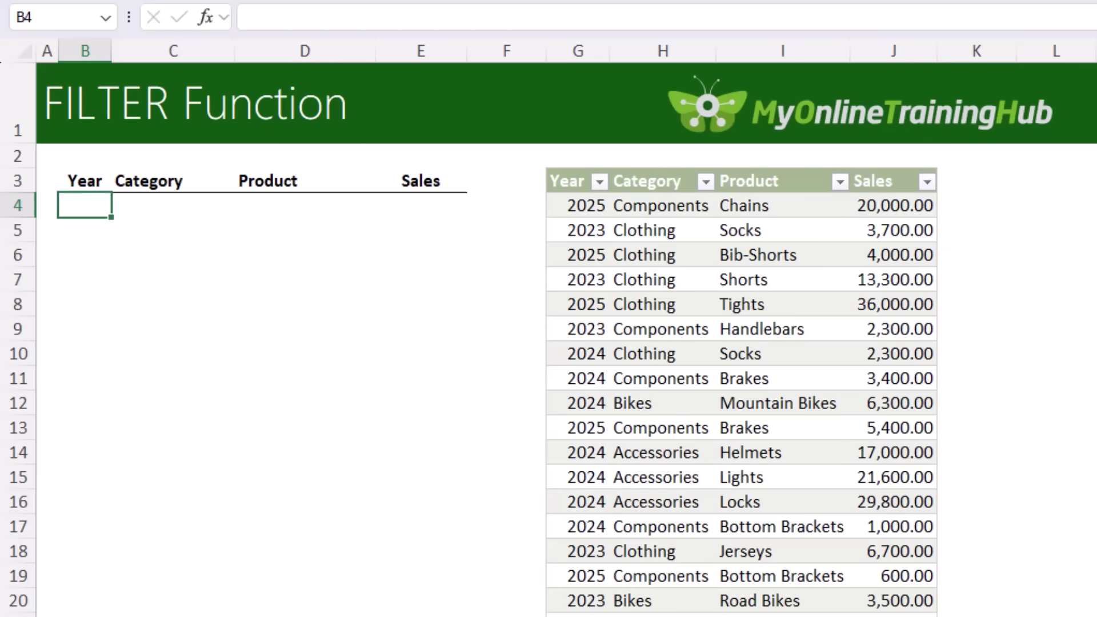
# Step: Enter =FILTER(Table1,Table1[Year]=2025) in B4 to list every 2025 sale
pyautogui.write('=FILTER(')
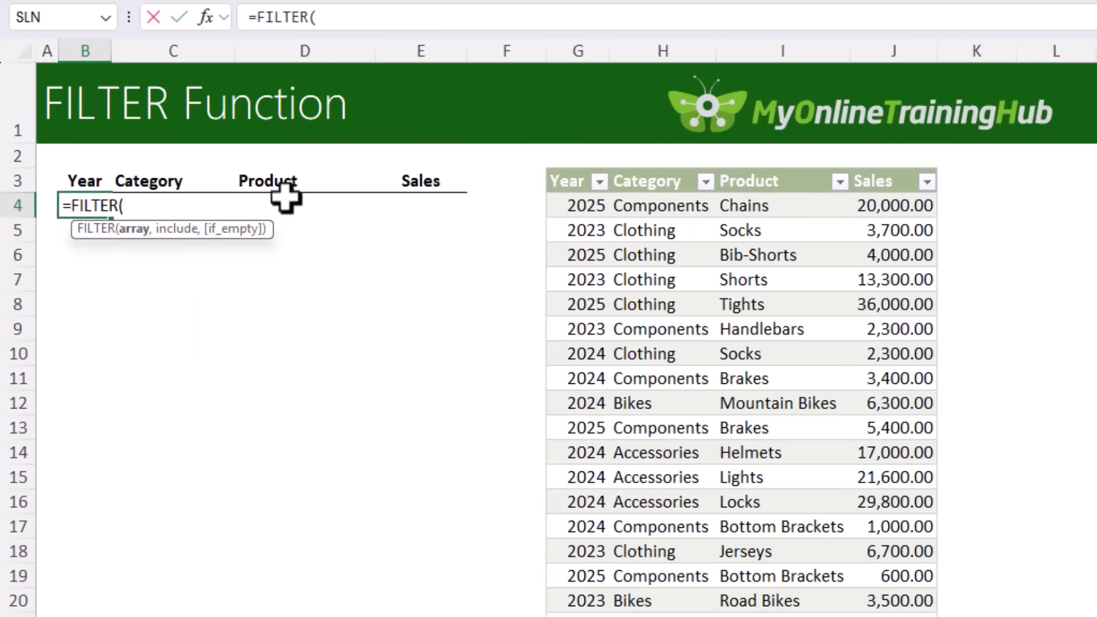
pyautogui.click(537, 175)
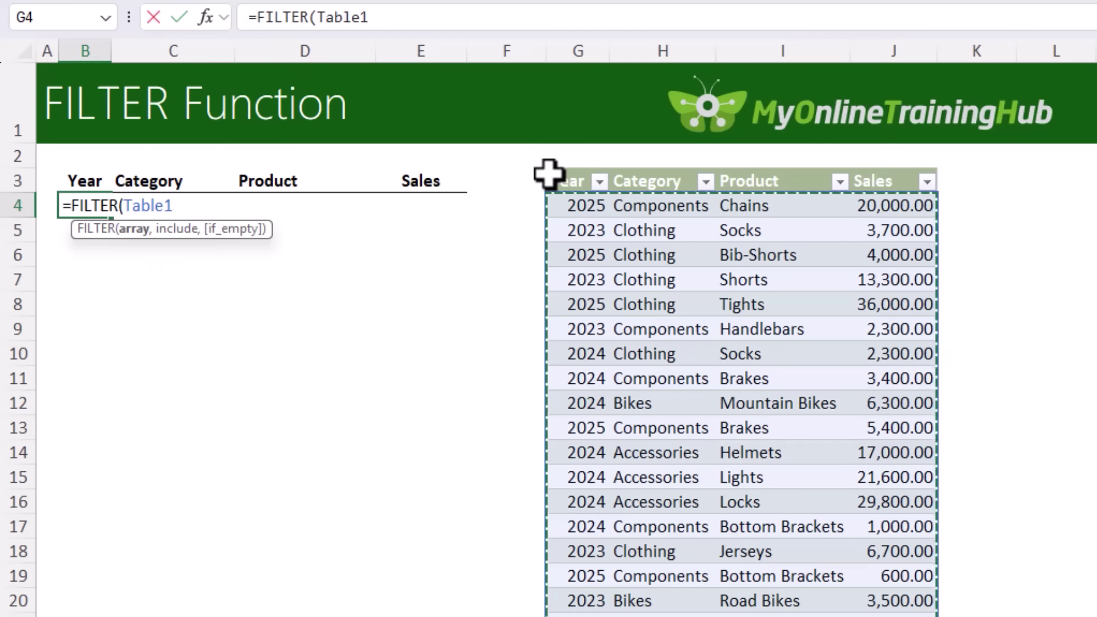
pyautogui.write(',')
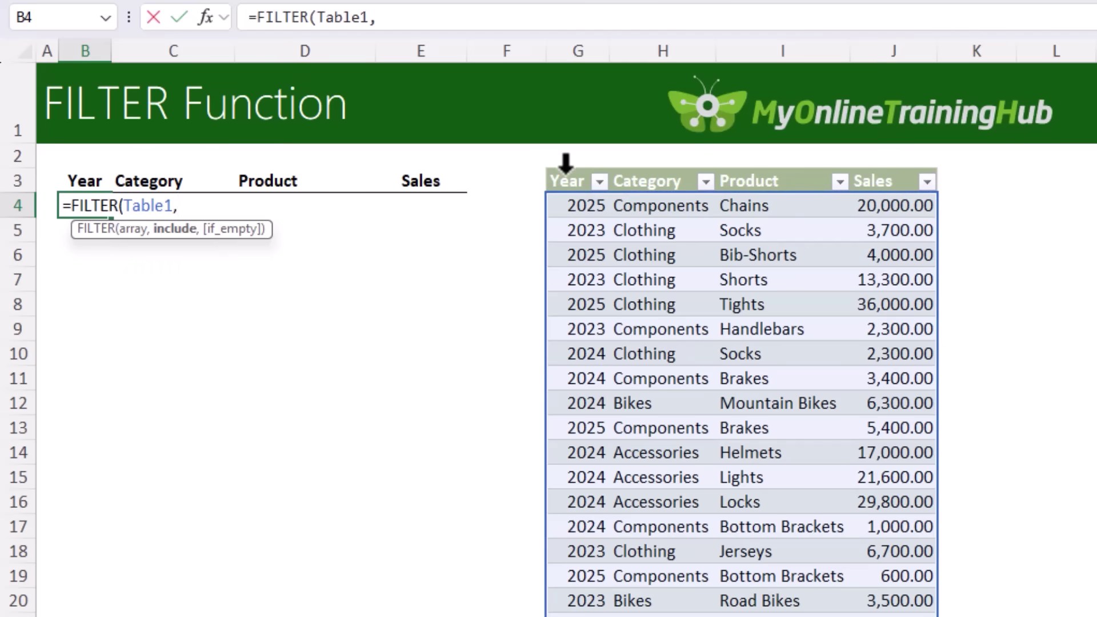
pyautogui.click(565, 166)
pyautogui.write('=')
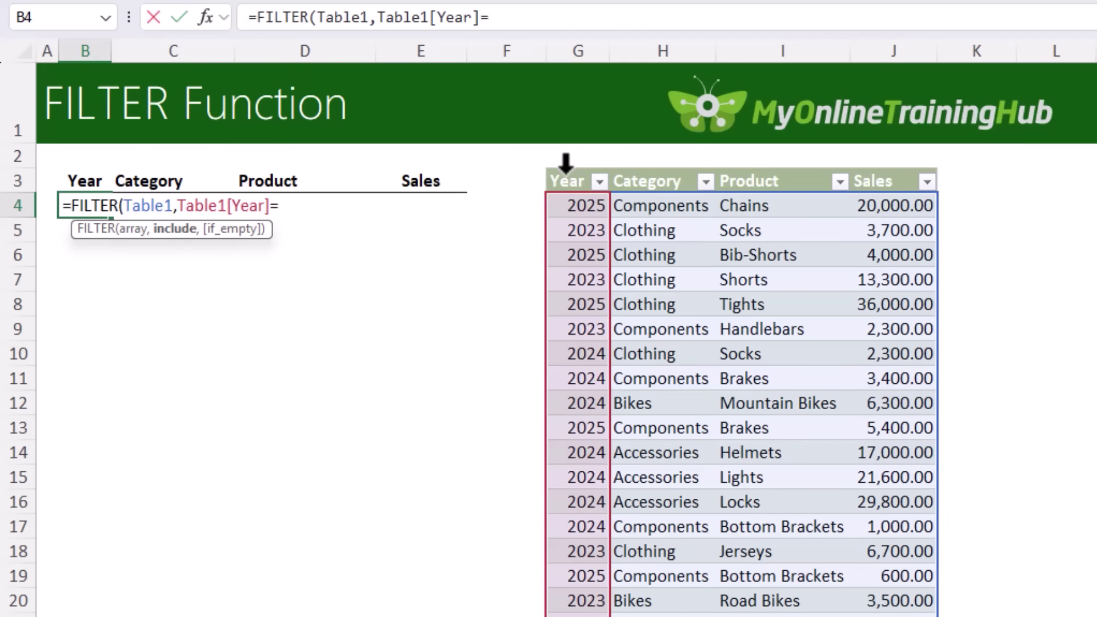
pyautogui.write('2025')
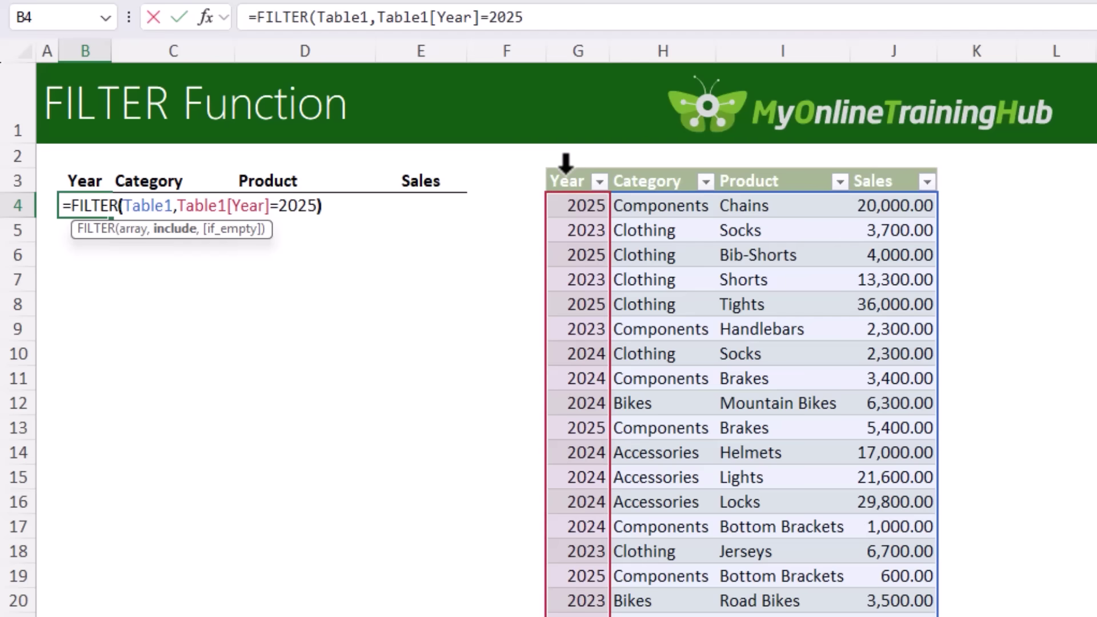
pyautogui.write(')')
pyautogui.press('Return')
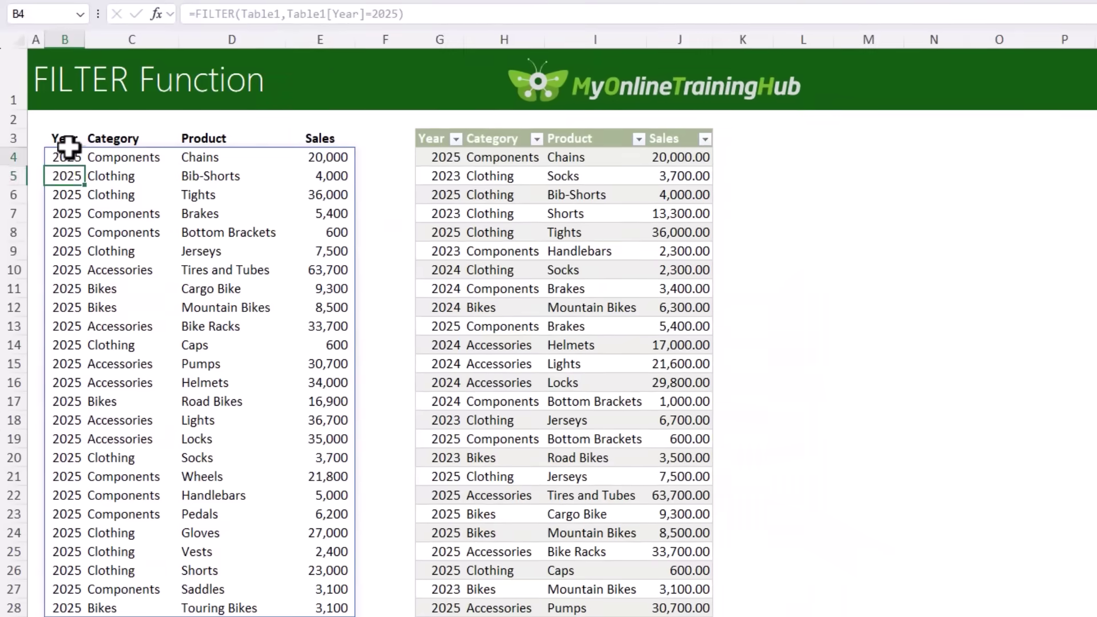
pyautogui.moveTo(89, 195); pyautogui.dragTo(86, 527)
pyautogui.hotkey('shift', 'Down')
pyautogui.hotkey('shift', 'Down')
pyautogui.hotkey('shift', 'Down')
pyautogui.hotkey('shift', 'Down')
pyautogui.hotkey('shift', 'Down')
pyautogui.hotkey('shift', 'Down')
pyautogui.hotkey('shift', 'Down')
pyautogui.hotkey('shift', 'Down')
pyautogui.hotkey('shift', 'Down')
pyautogui.hotkey('shift', 'Down')
pyautogui.hotkey('shift', 'Down')
pyautogui.hotkey('shift', 'Right')
pyautogui.hotkey('shift', 'Right')
pyautogui.hotkey('shift', 'Right')
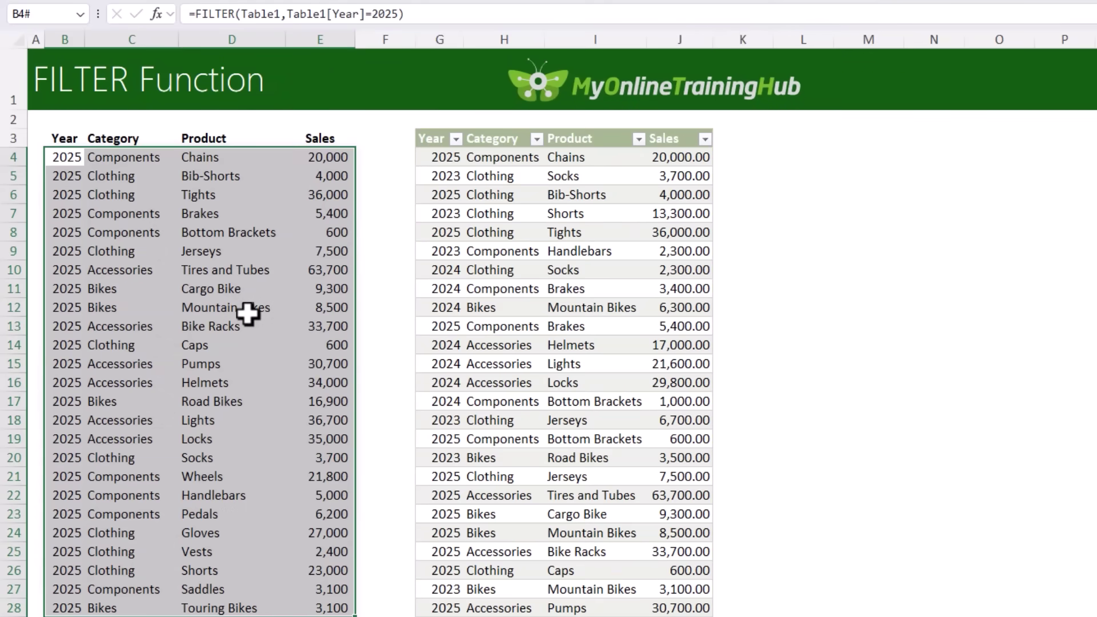
# Step: Change the Chains row's category to Accessories in the source table
pyautogui.click(502, 160)
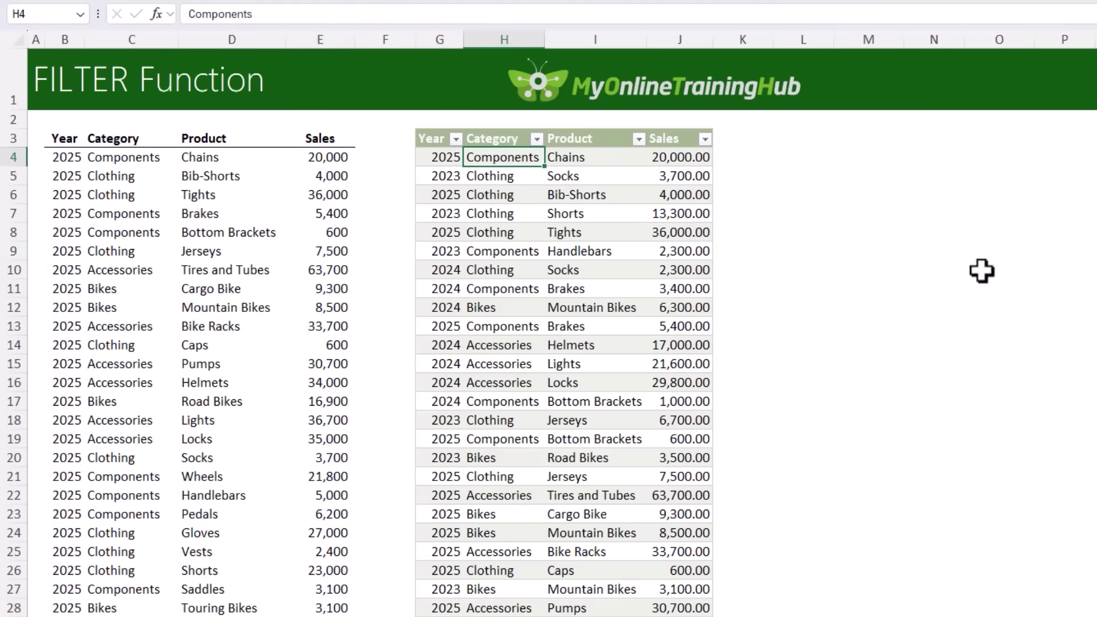
pyautogui.write('Accessories')
pyautogui.press('Return')
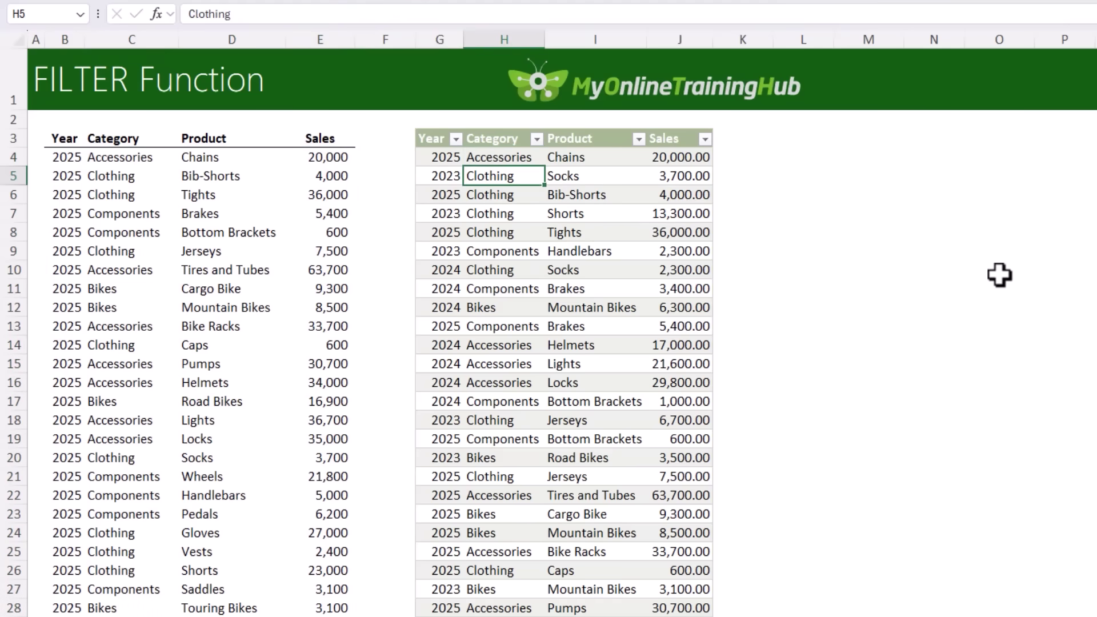
# Step: Wrap the FILTER formula in SORT(…,2) so the 2025 list is sorted by Category
pyautogui.click(158, 161)
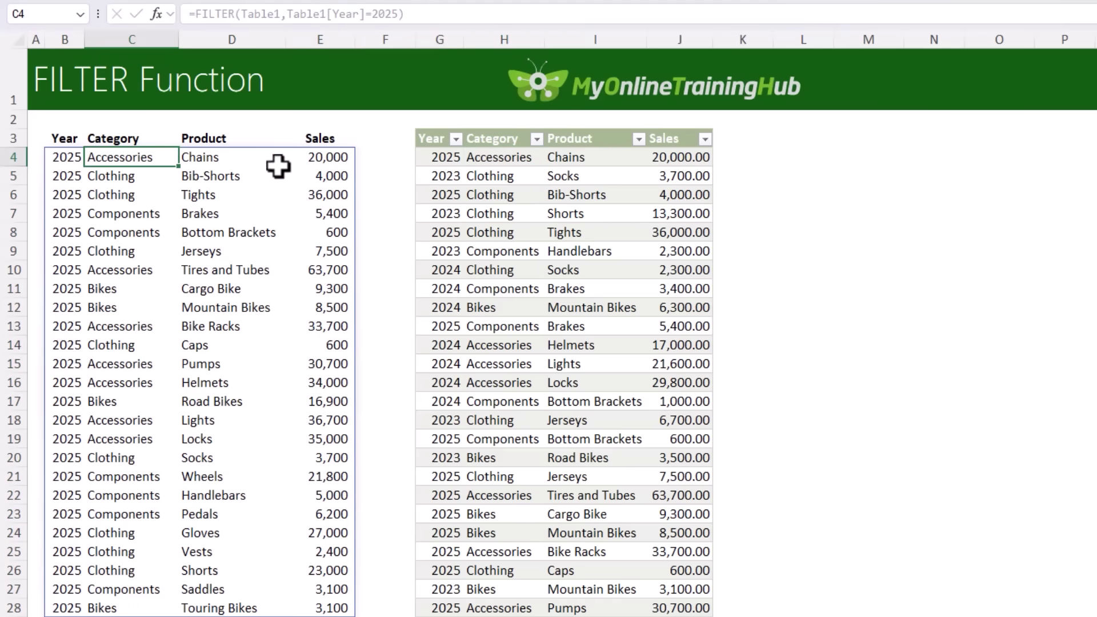
pyautogui.doubleClick(55, 157)
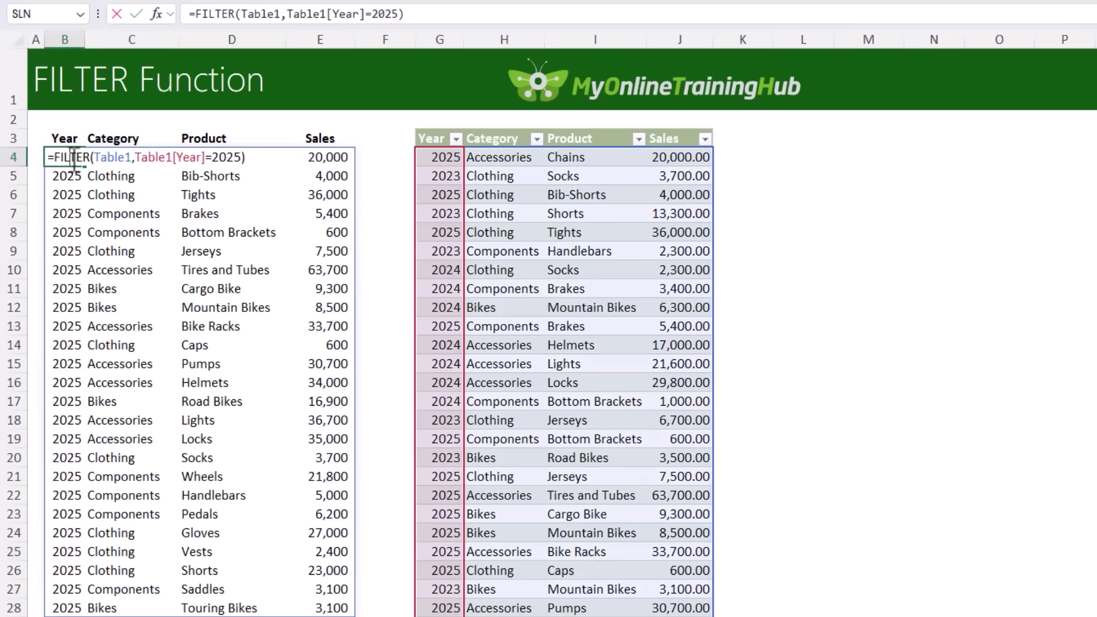
pyautogui.write('so')
pyautogui.press('Tab')
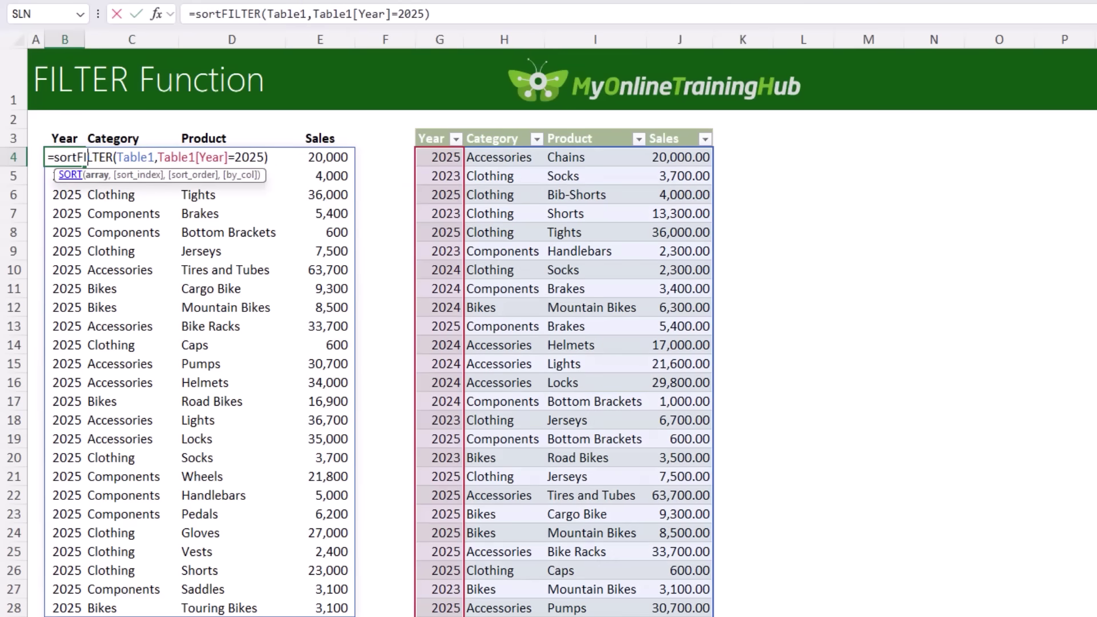
pyautogui.press('End')
pyautogui.write(',')
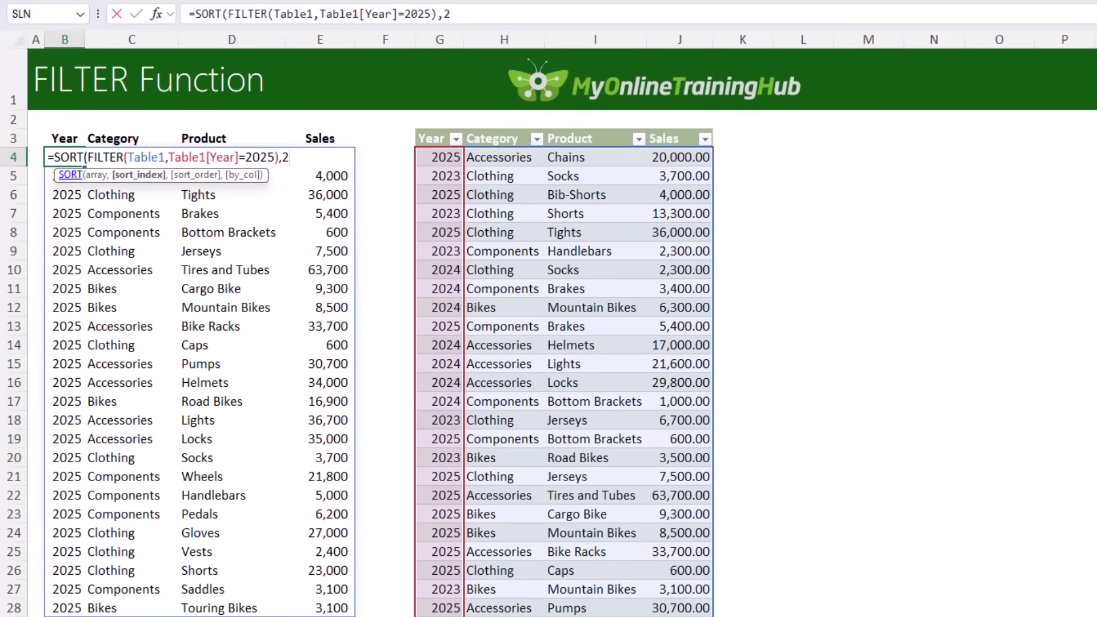
pyautogui.press('BackSpace')
pyautogui.press('Return')
pyautogui.click(55, 155)
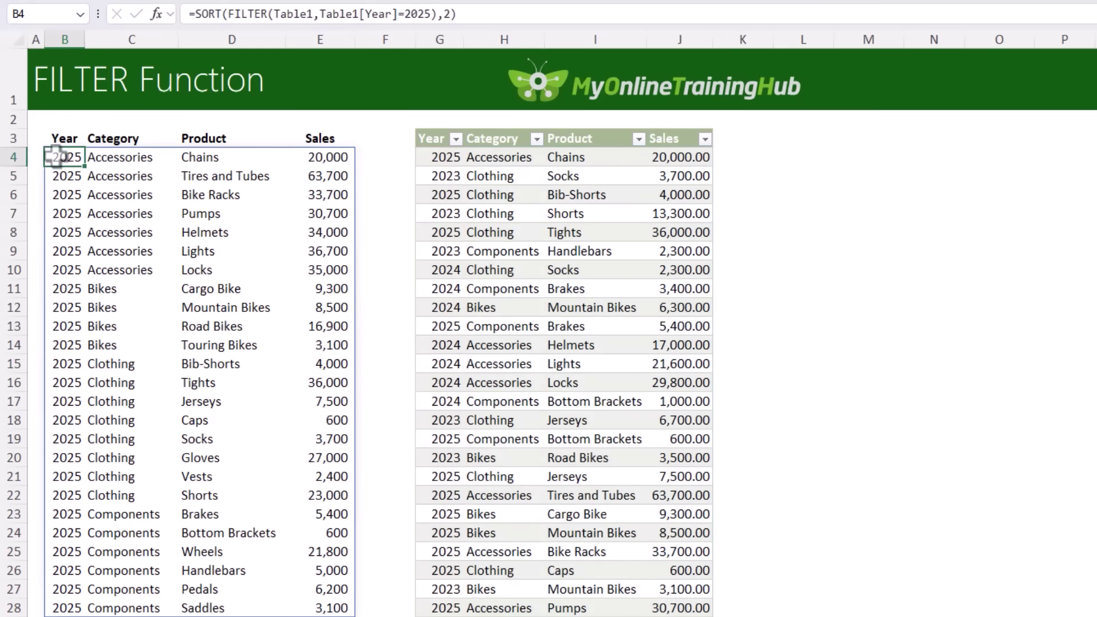
pyautogui.press('Right')
pyautogui.press('Left')
pyautogui.press('Down')
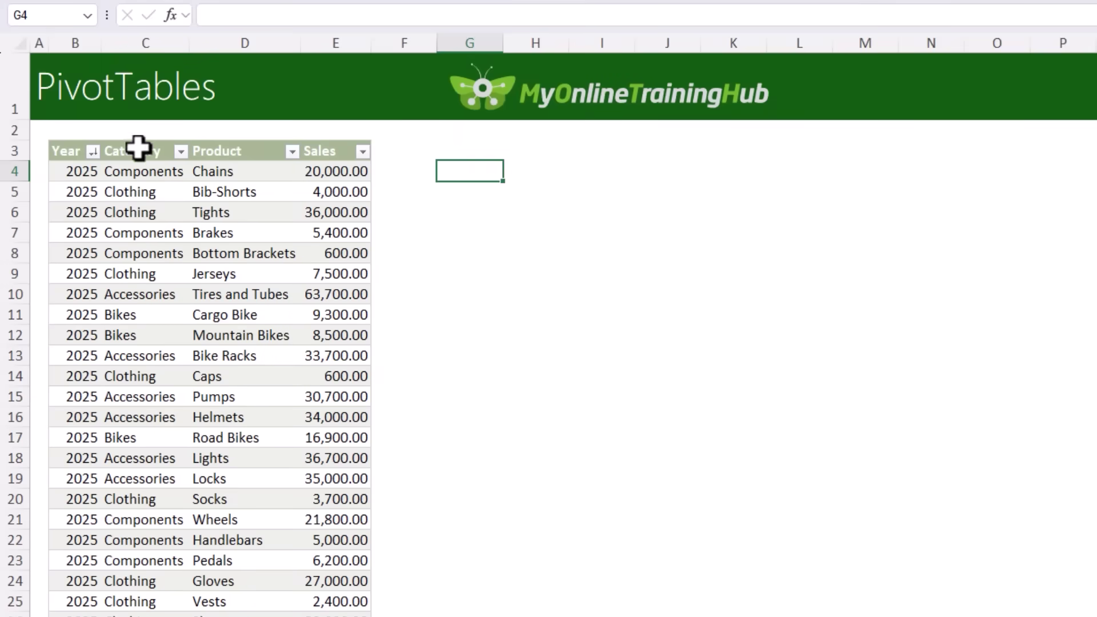
# Step: Insert a PivotTable from the sales table on the existing worksheet at G3
pyautogui.click(48, 141)
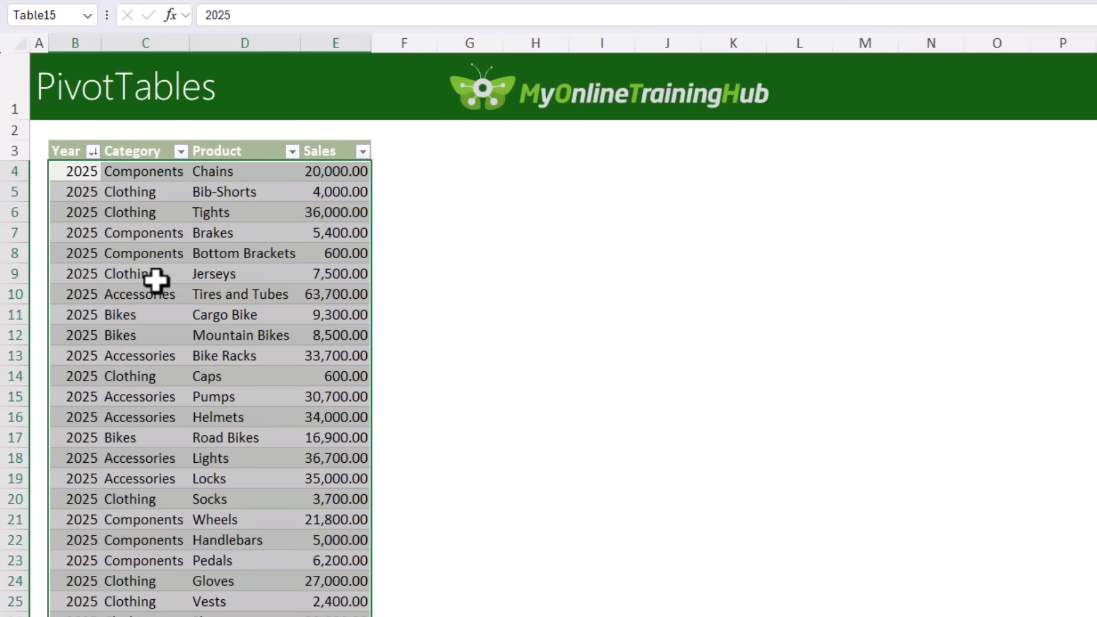
pyautogui.click(460, 159)
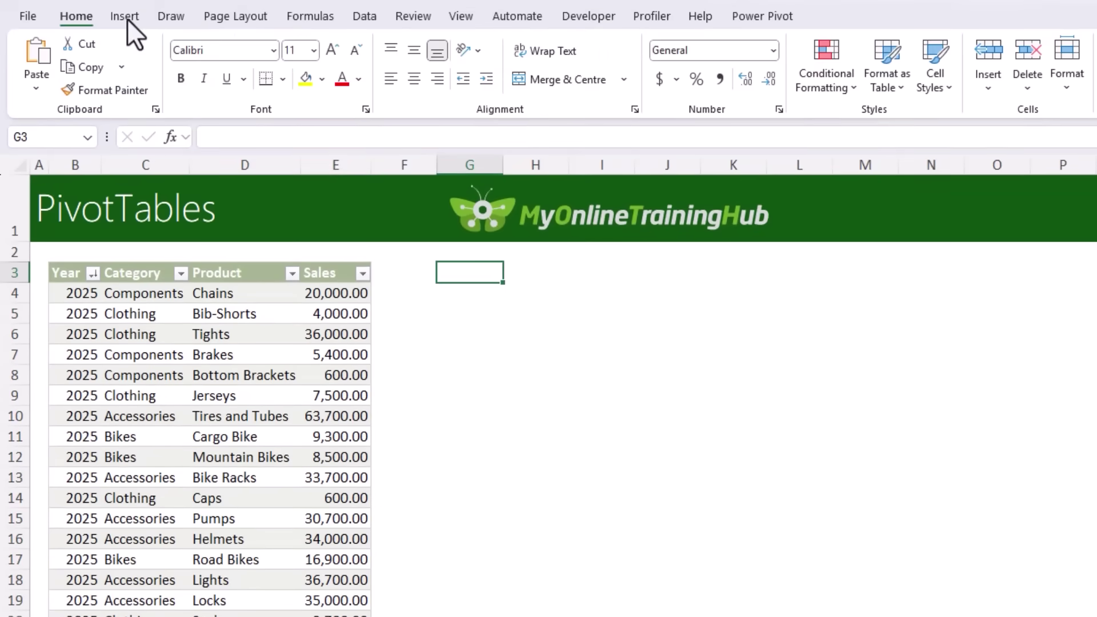
pyautogui.click(125, 18)
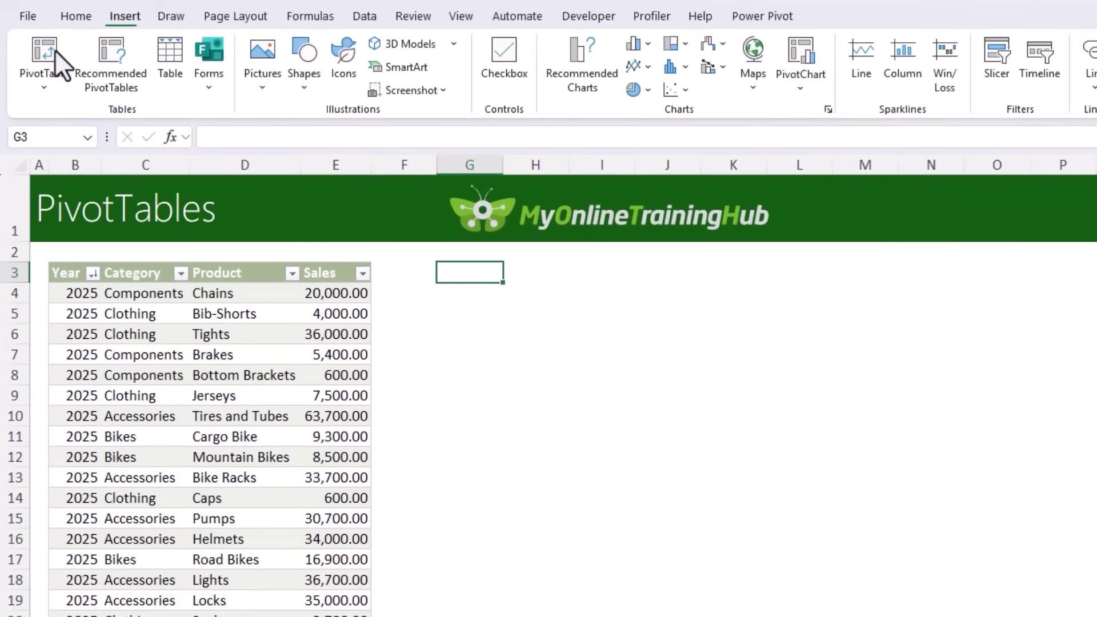
pyautogui.click(32, 60)
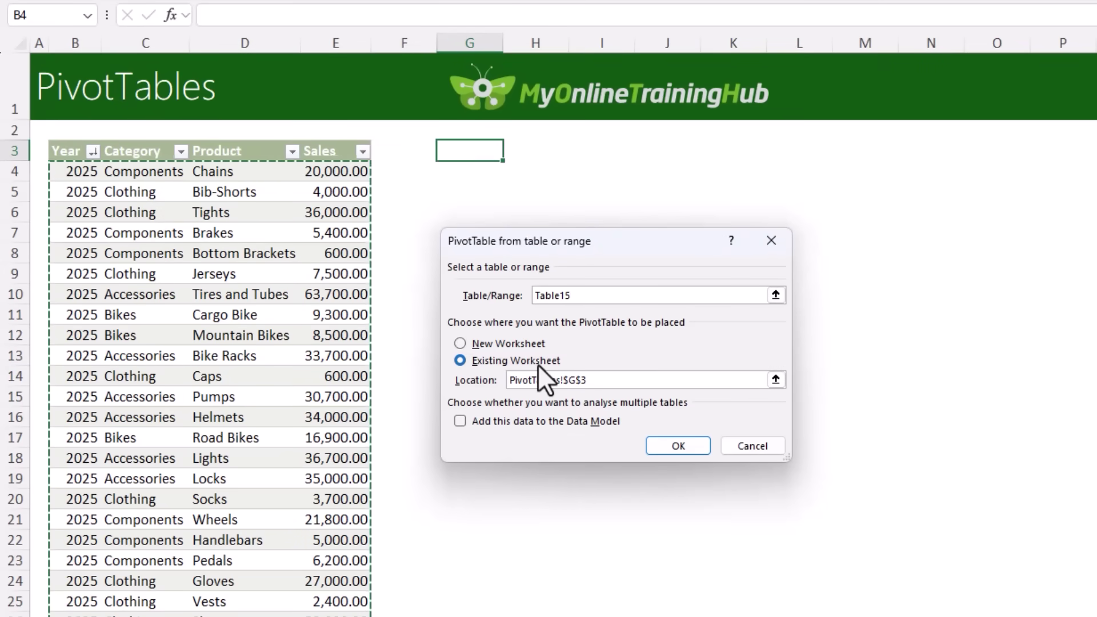
pyautogui.click(654, 448)
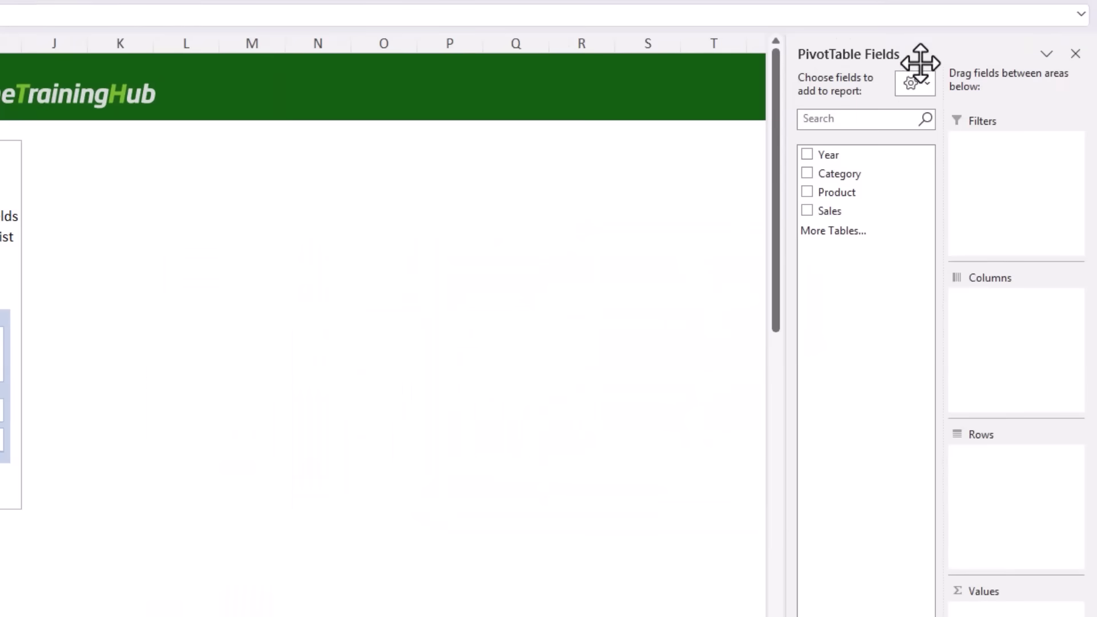
# Step: Add Year, Category and Product as row fields and Sum of Sales as values
pyautogui.moveTo(921, 61); pyautogui.dragTo(188, 147)
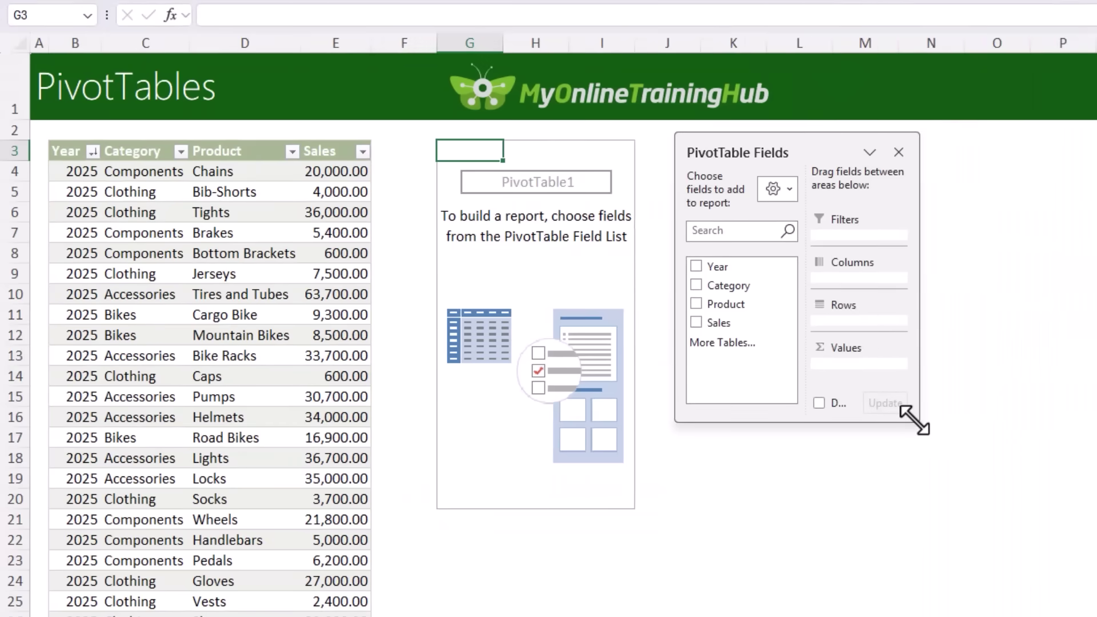
pyautogui.moveTo(915, 418); pyautogui.dragTo(1048, 612)
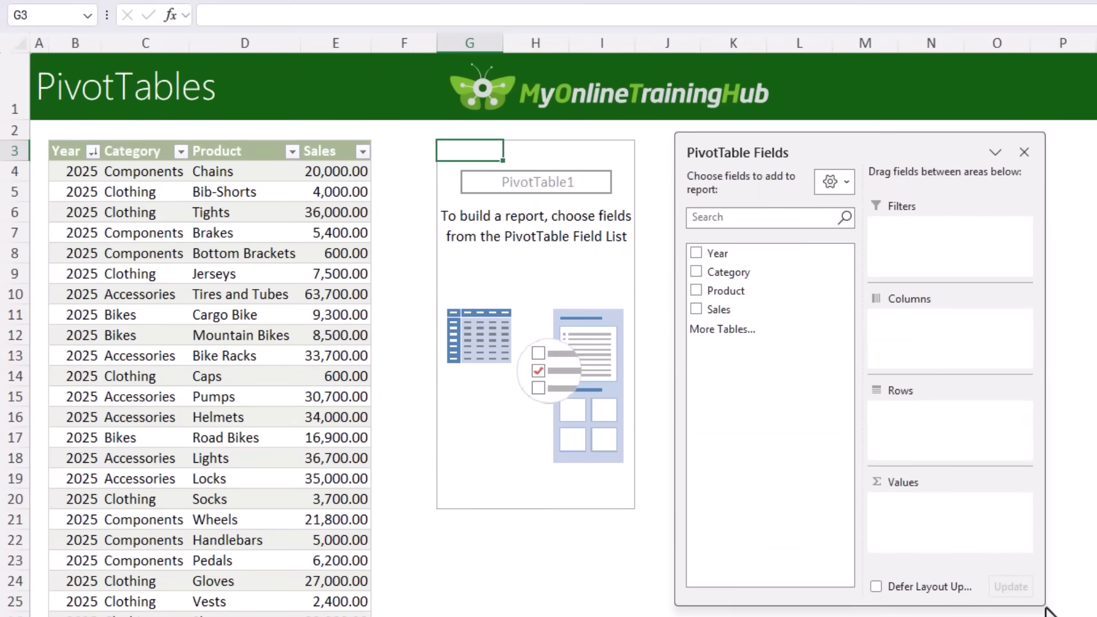
pyautogui.moveTo(712, 255); pyautogui.dragTo(927, 414)
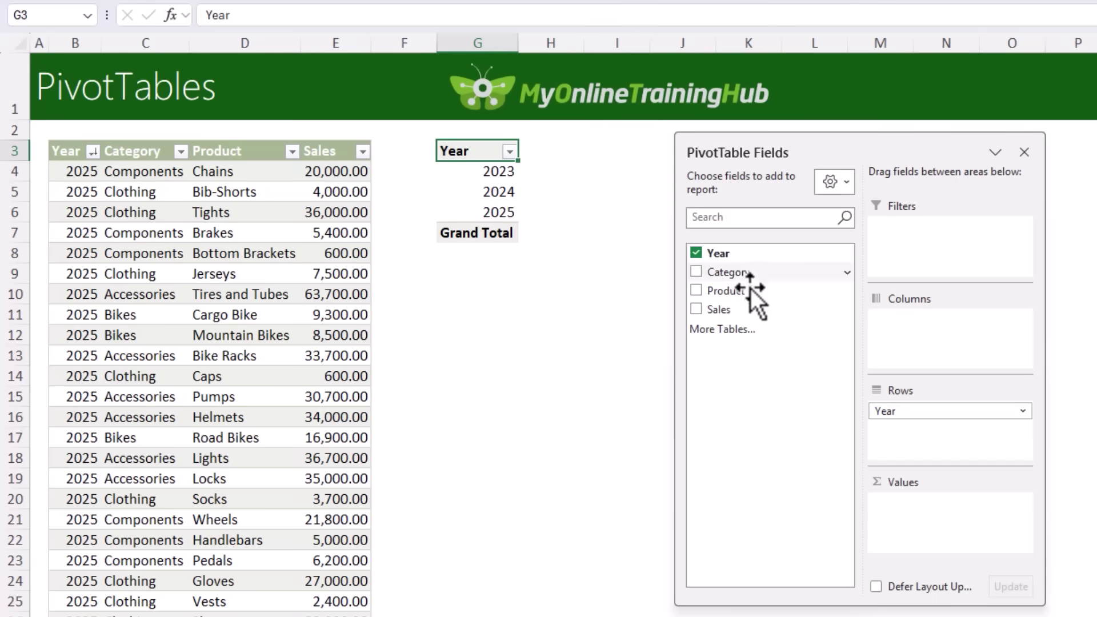
pyautogui.moveTo(748, 279); pyautogui.dragTo(880, 442)
pyautogui.moveTo(712, 315); pyautogui.dragTo(937, 523)
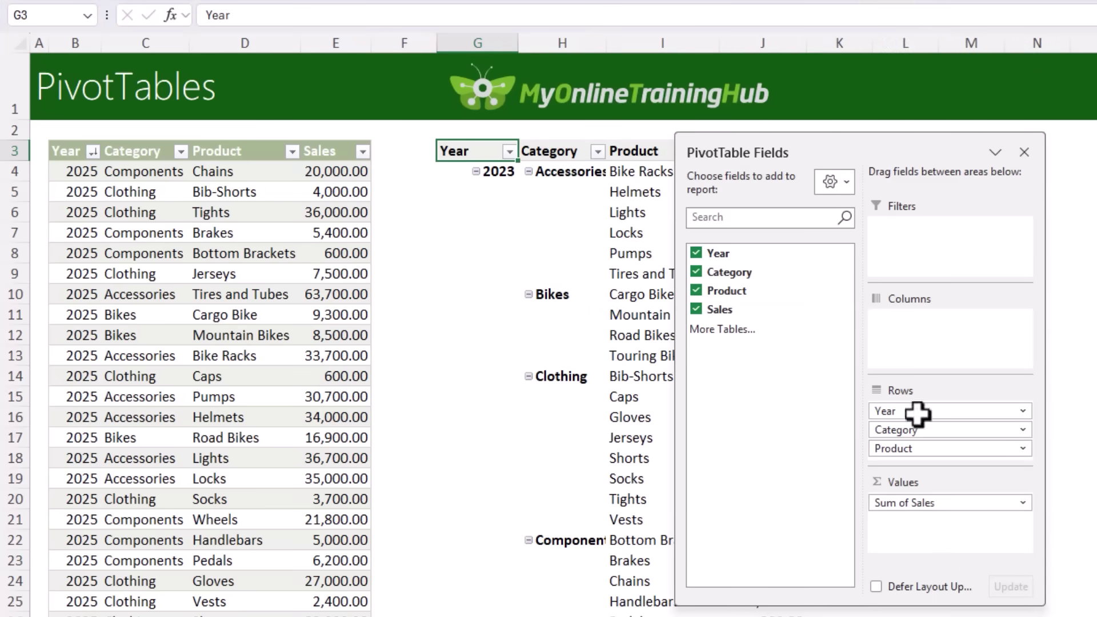
pyautogui.moveTo(875, 152); pyautogui.dragTo(1029, 163)
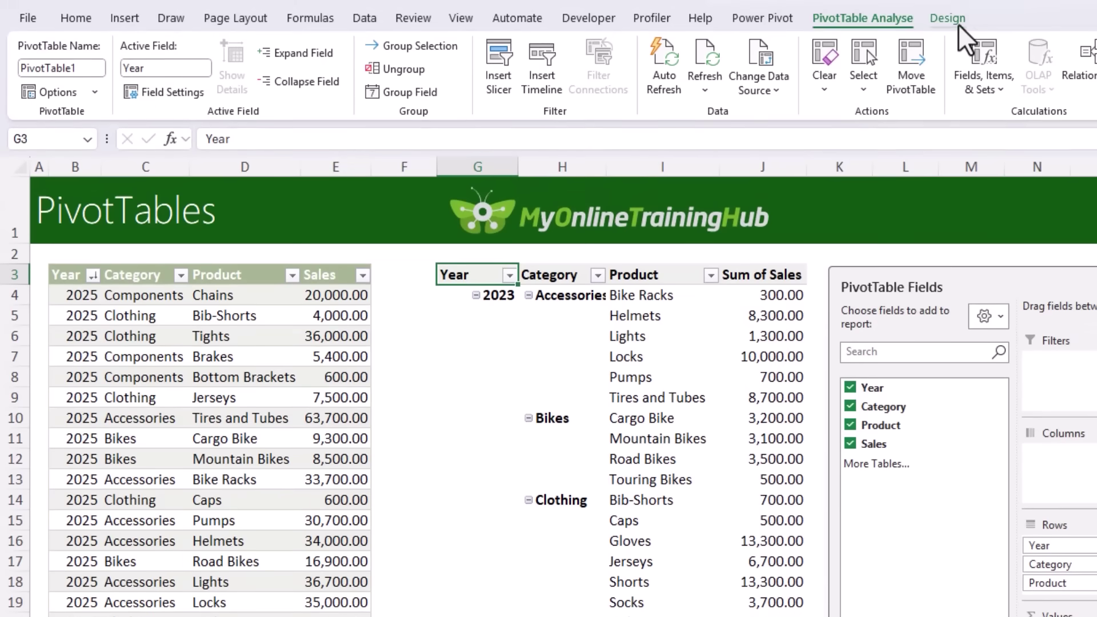
# Step: Set the PivotTable report layout to Tabular Form with all item labels repeated
pyautogui.click(951, 20)
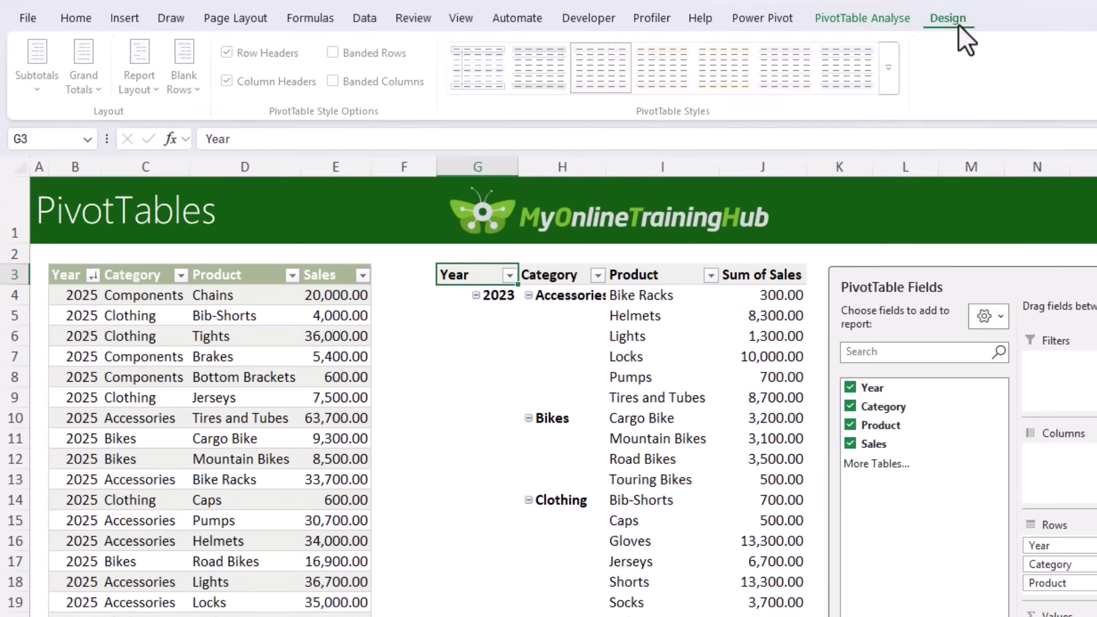
pyautogui.click(144, 84)
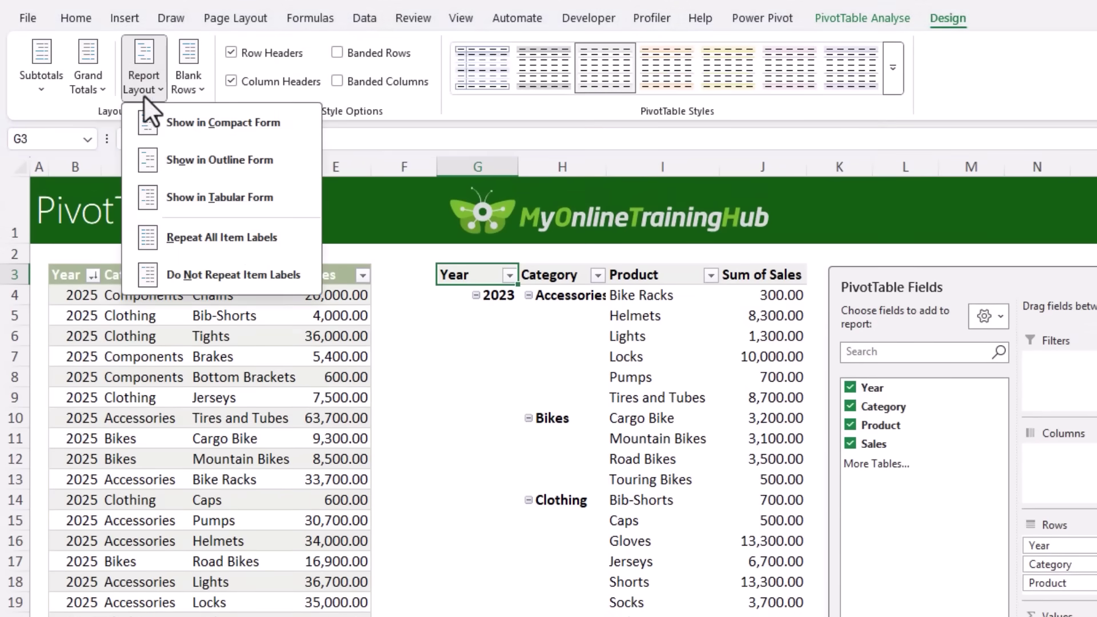
pyautogui.click(139, 191)
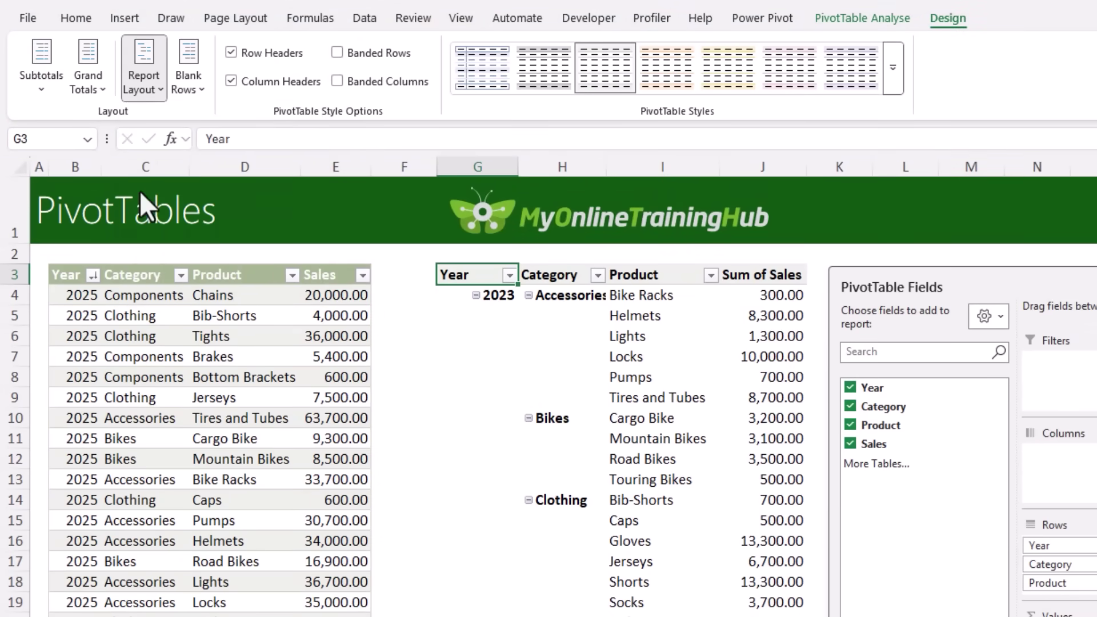
pyautogui.click(153, 91)
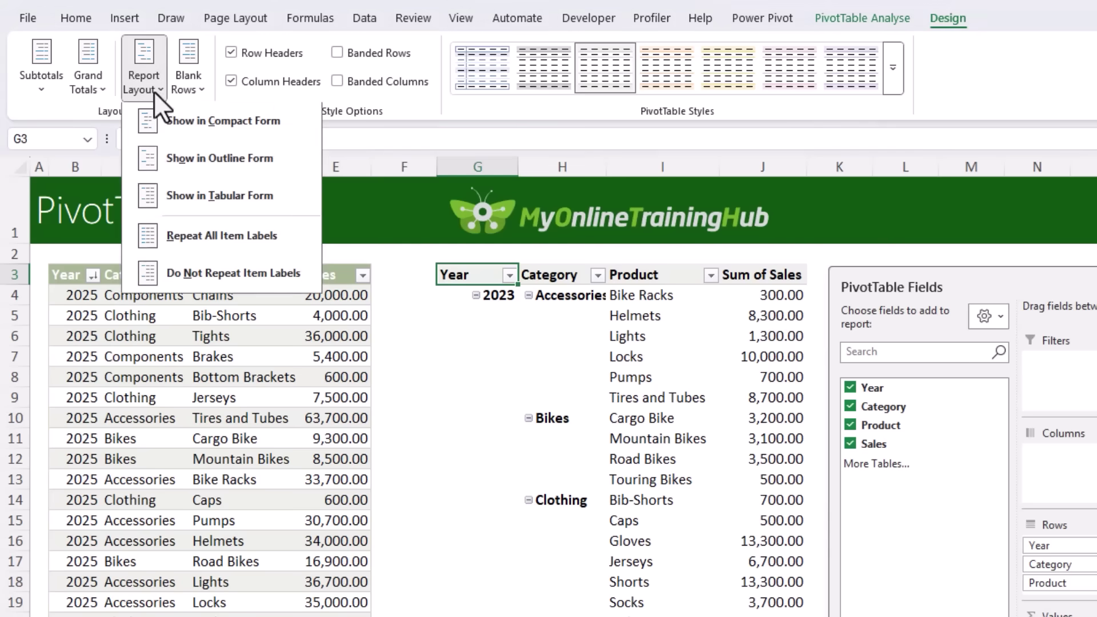
pyautogui.click(156, 239)
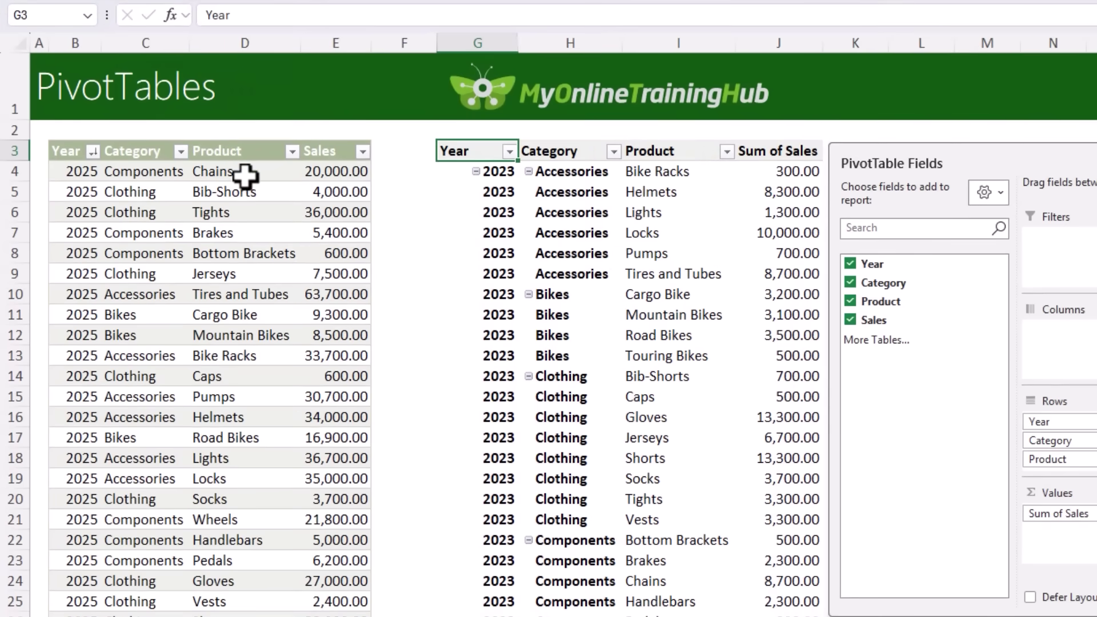
pyautogui.click(231, 170)
# Step: Select the Accessories items, then filter the Year field to show only 2025
pyautogui.click(532, 166)
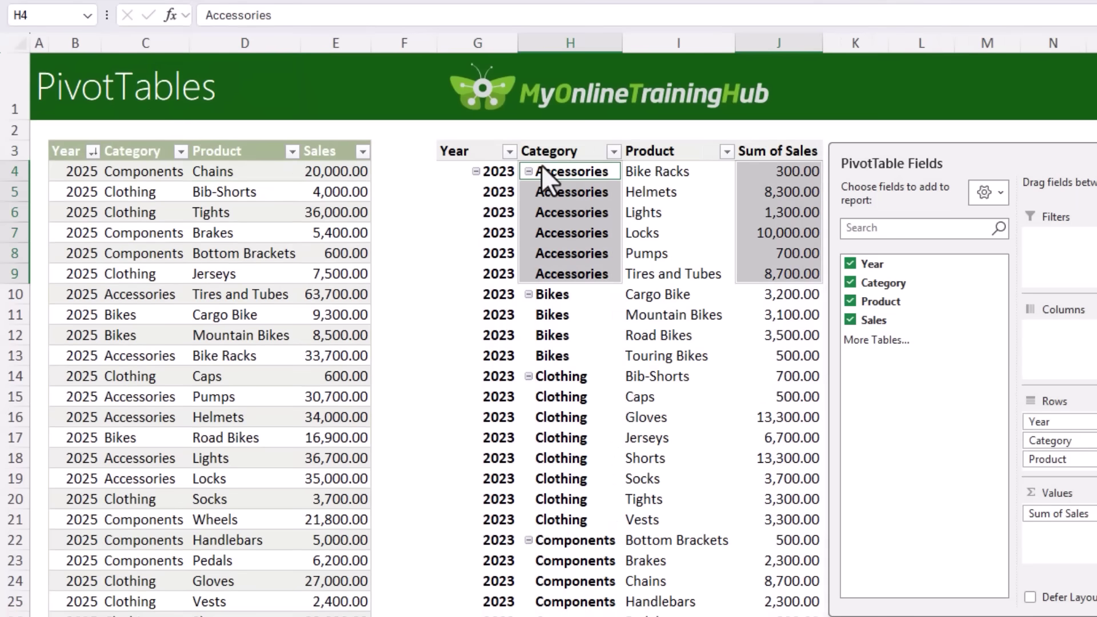
pyautogui.moveTo(540, 164); pyautogui.dragTo(537, 197)
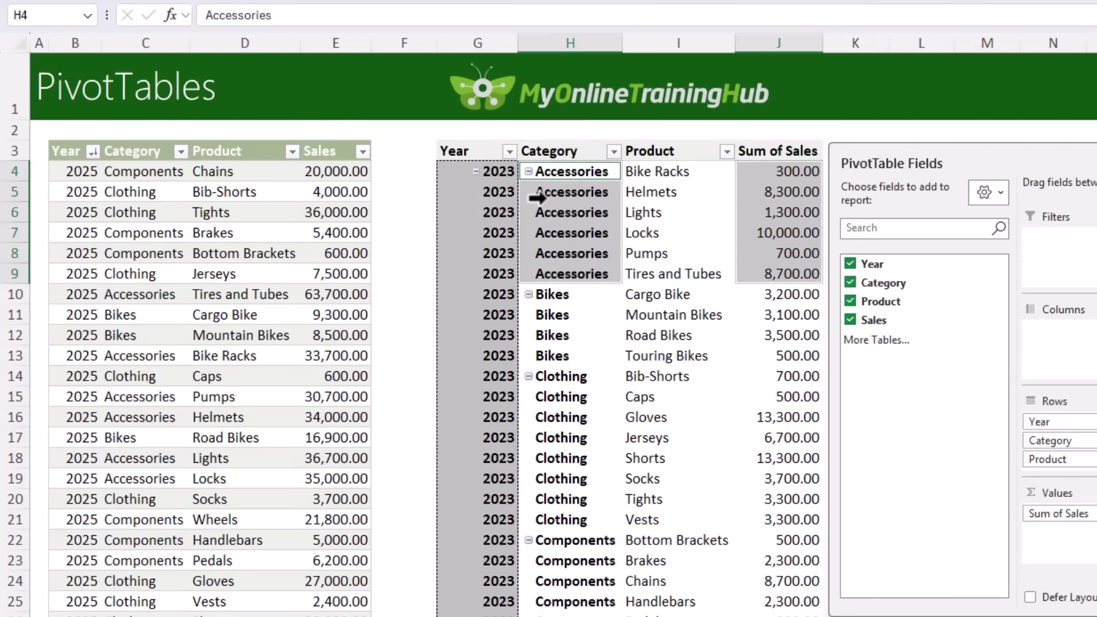
pyautogui.click(510, 151)
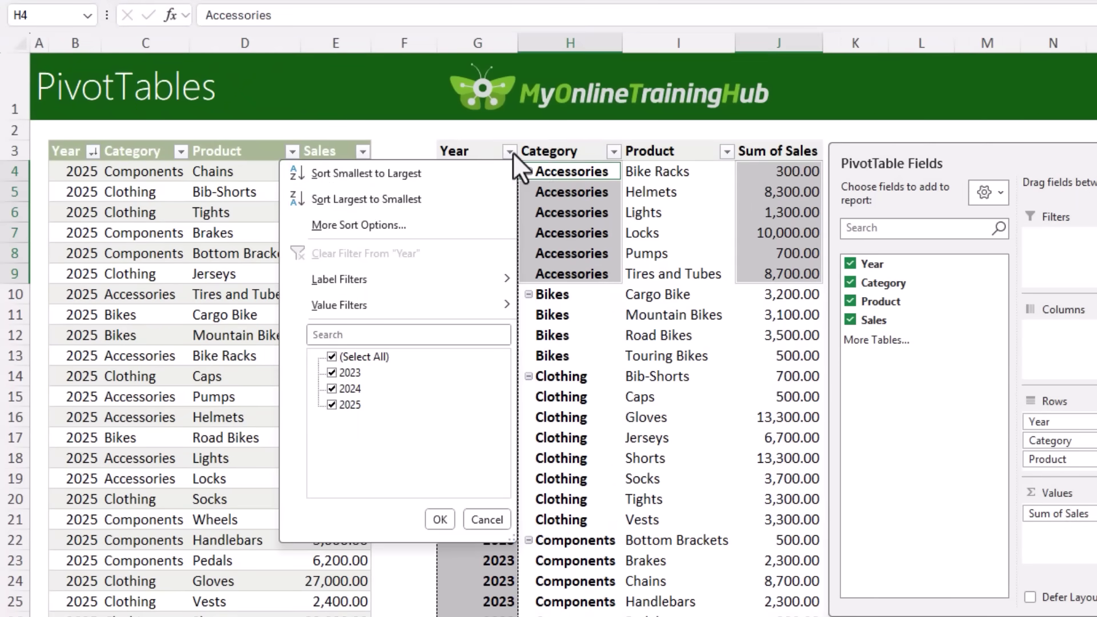
pyautogui.click(331, 355)
pyautogui.click(335, 404)
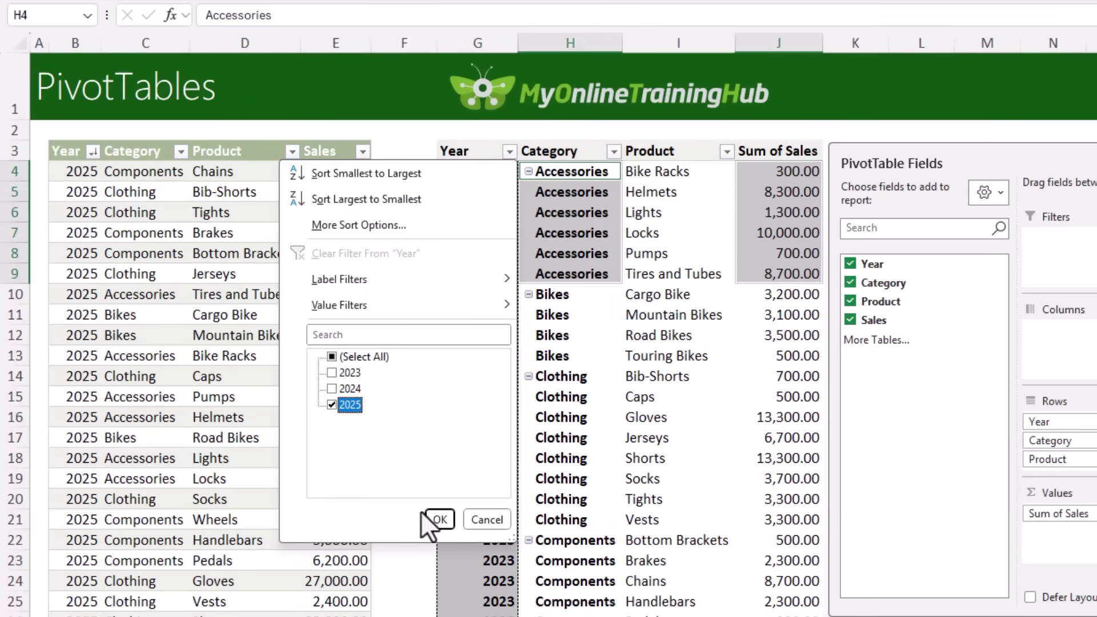
pyautogui.click(435, 518)
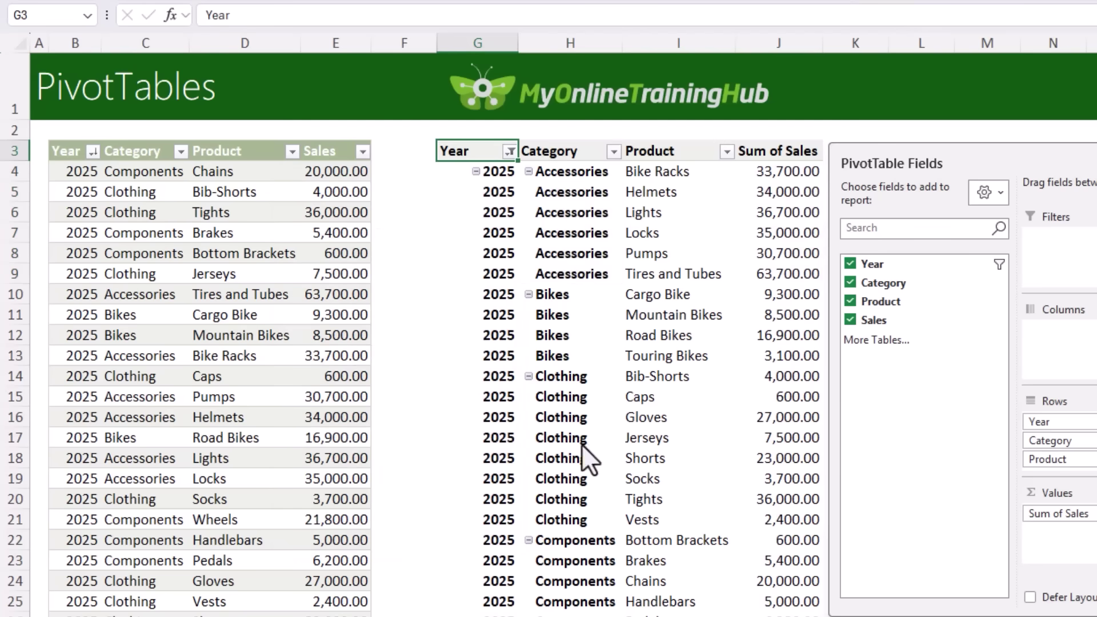
# Step: Add a Category slicer and place it beside the PivotTable
pyautogui.rightClick(889, 284)
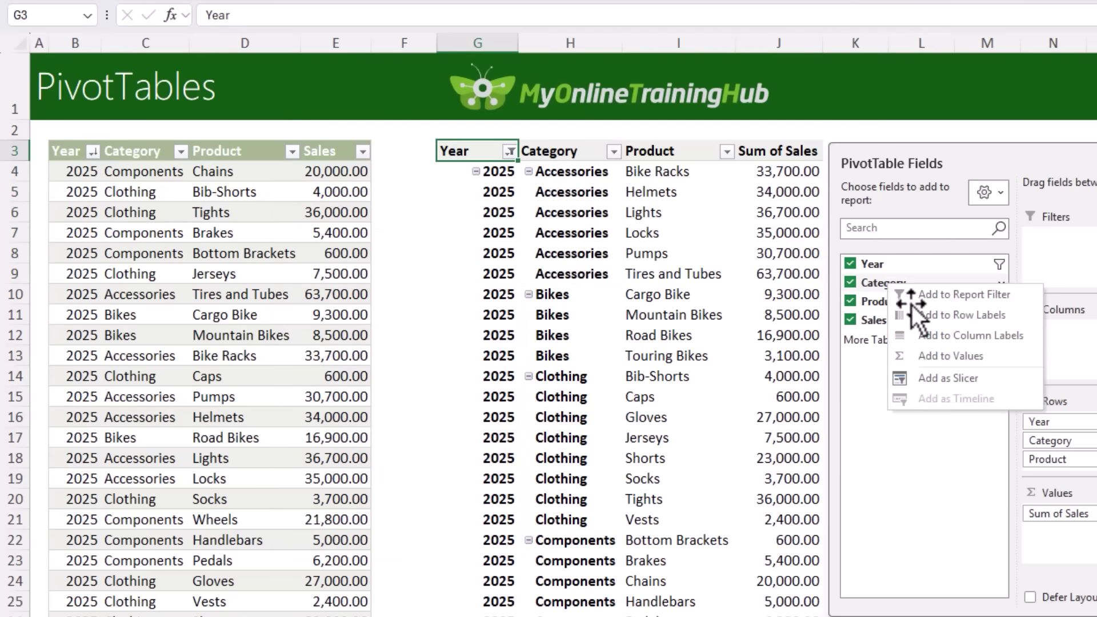
pyautogui.click(995, 379)
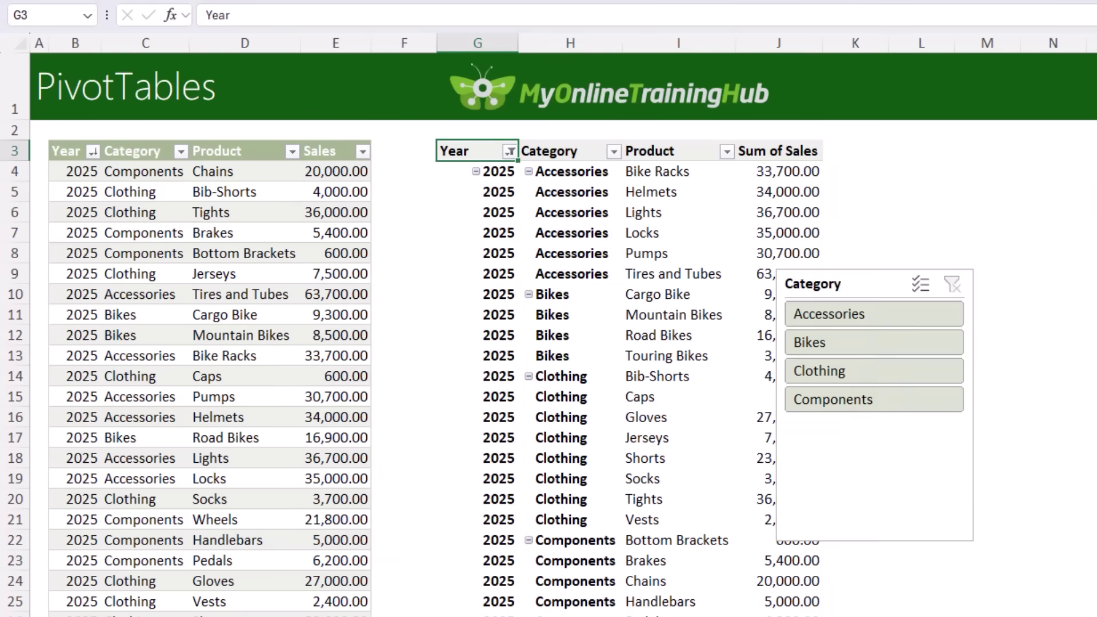
pyautogui.moveTo(869, 289); pyautogui.dragTo(892, 159)
# Step: Try Bikes, Clothing, Components and Accessories in the slicer, then clear its filter
pyautogui.click(907, 212)
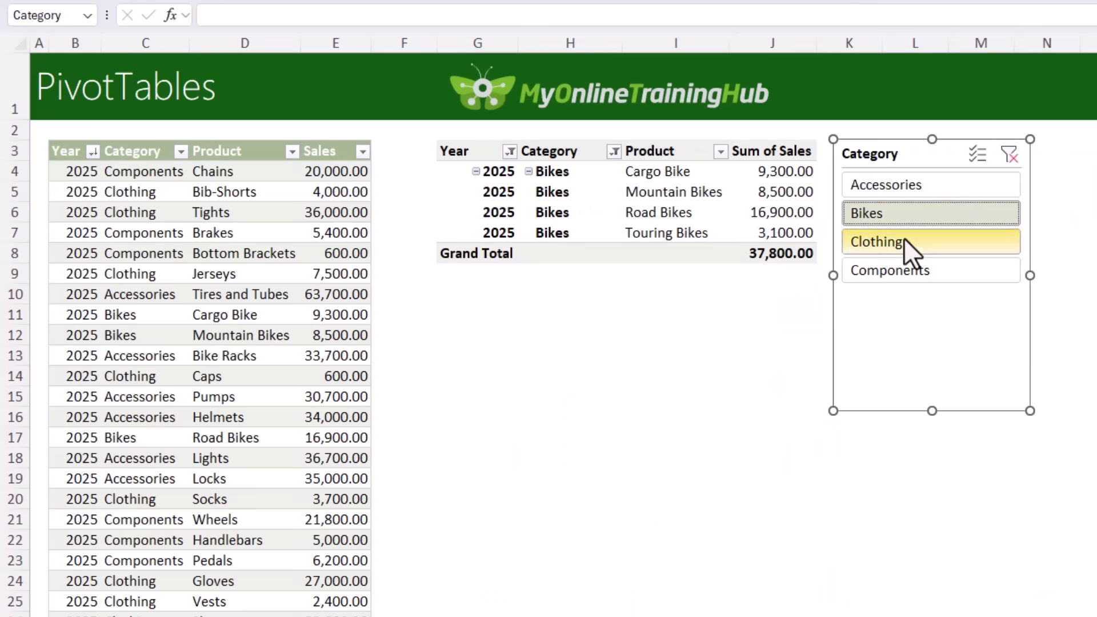
pyautogui.click(904, 241)
pyautogui.click(910, 266)
pyautogui.click(913, 191)
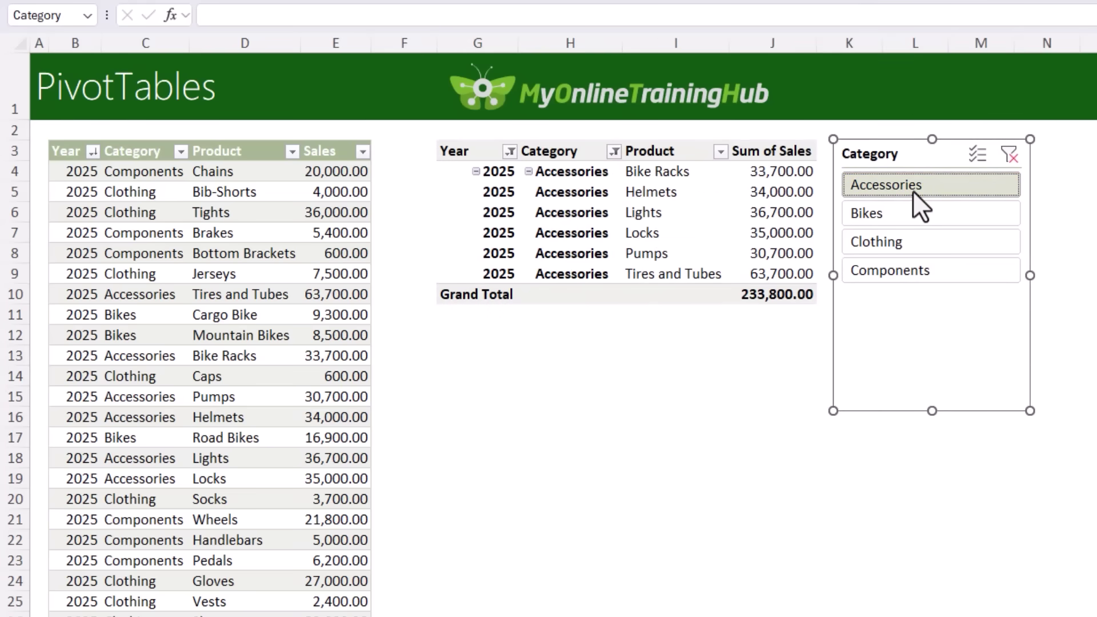
pyautogui.click(1008, 155)
pyautogui.click(778, 212)
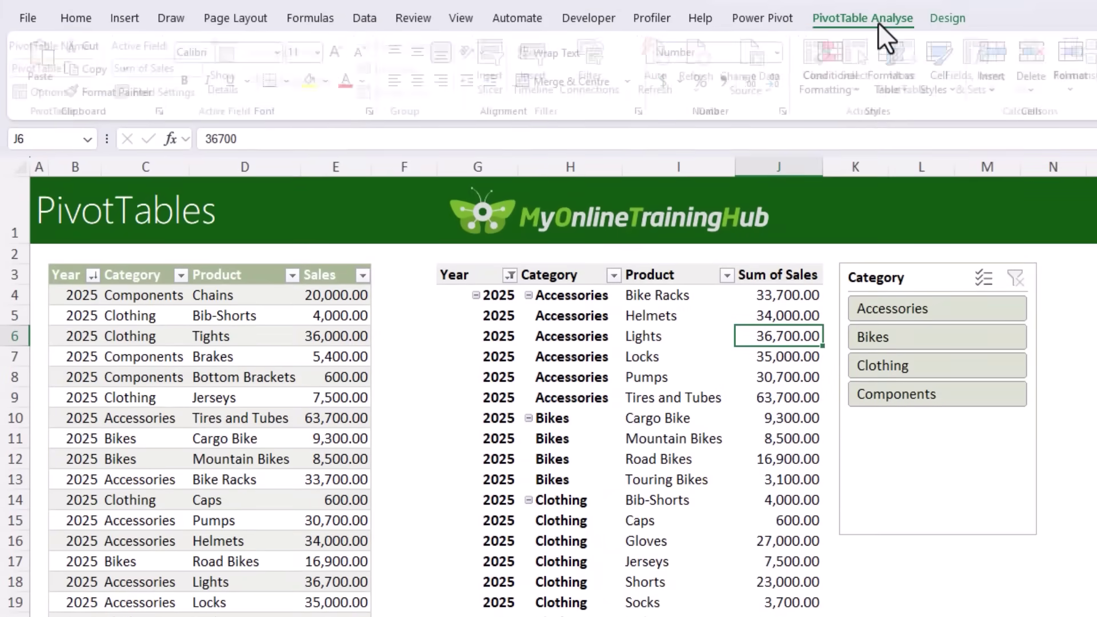
# Step: Enable automatic PivotTable refresh, then change E10's sales from 63,700 to 15000 and check the pivot
pyautogui.click(878, 22)
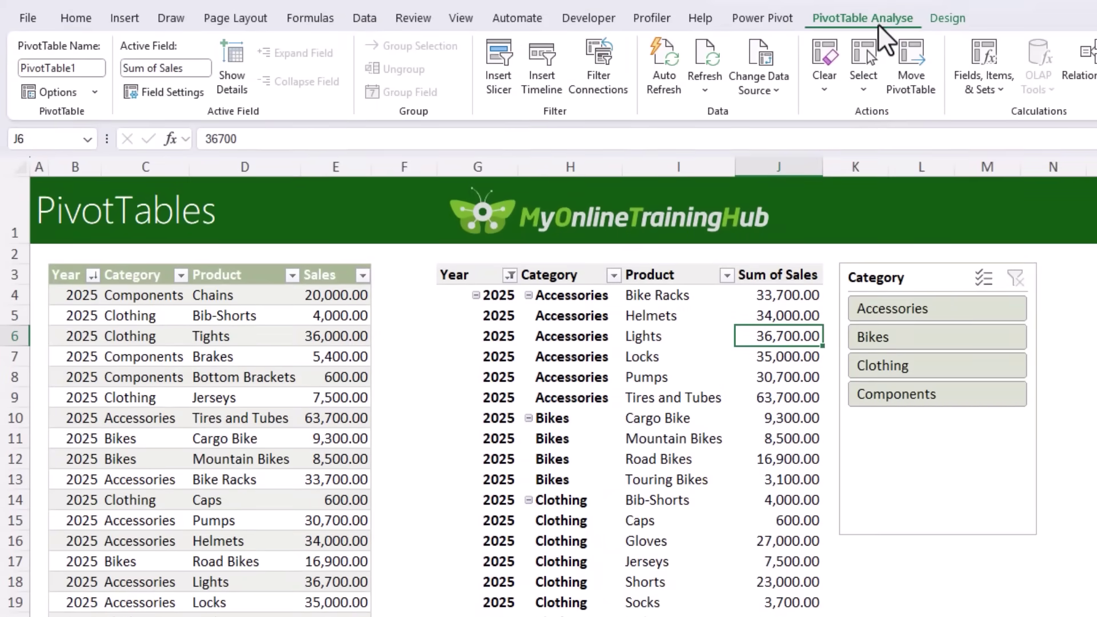
pyautogui.click(666, 78)
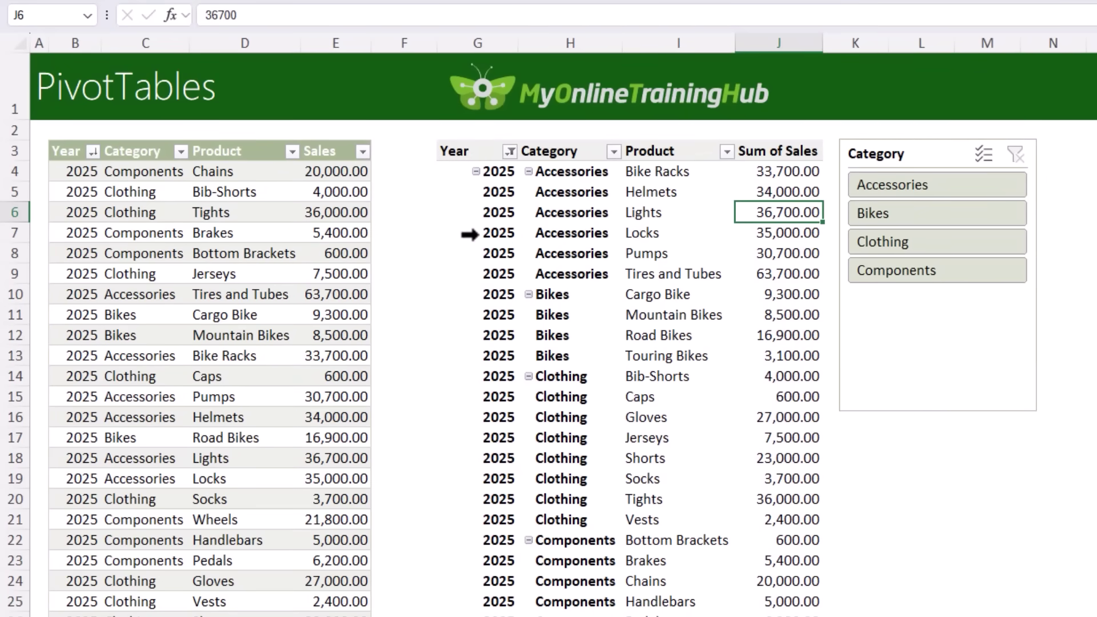
pyautogui.click(342, 171)
pyautogui.click(355, 295)
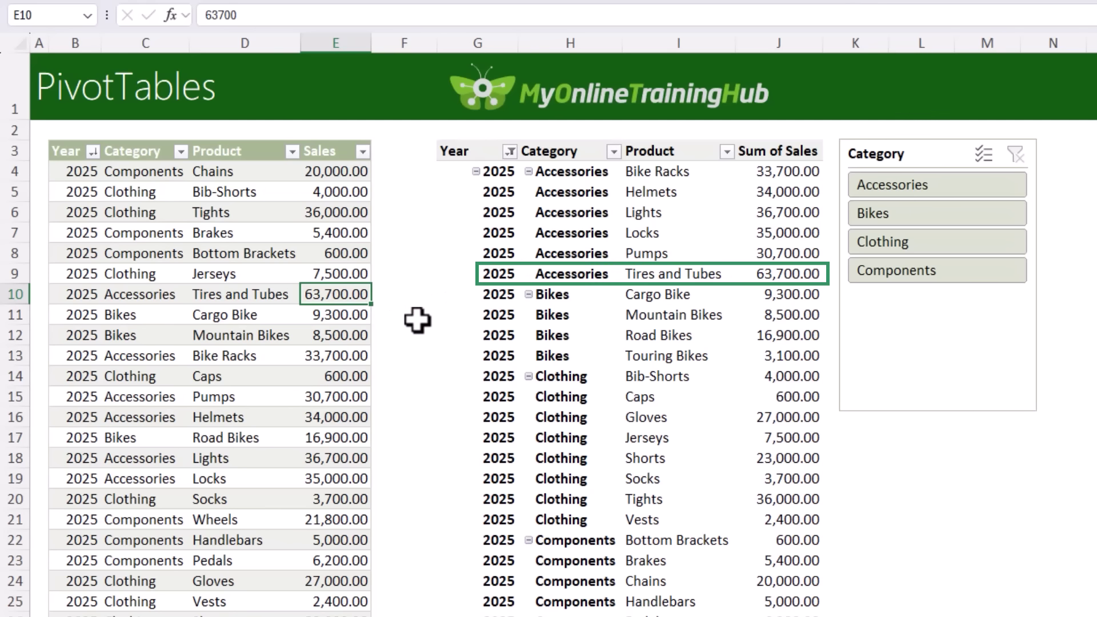
pyautogui.write('15000')
pyautogui.press('Return')
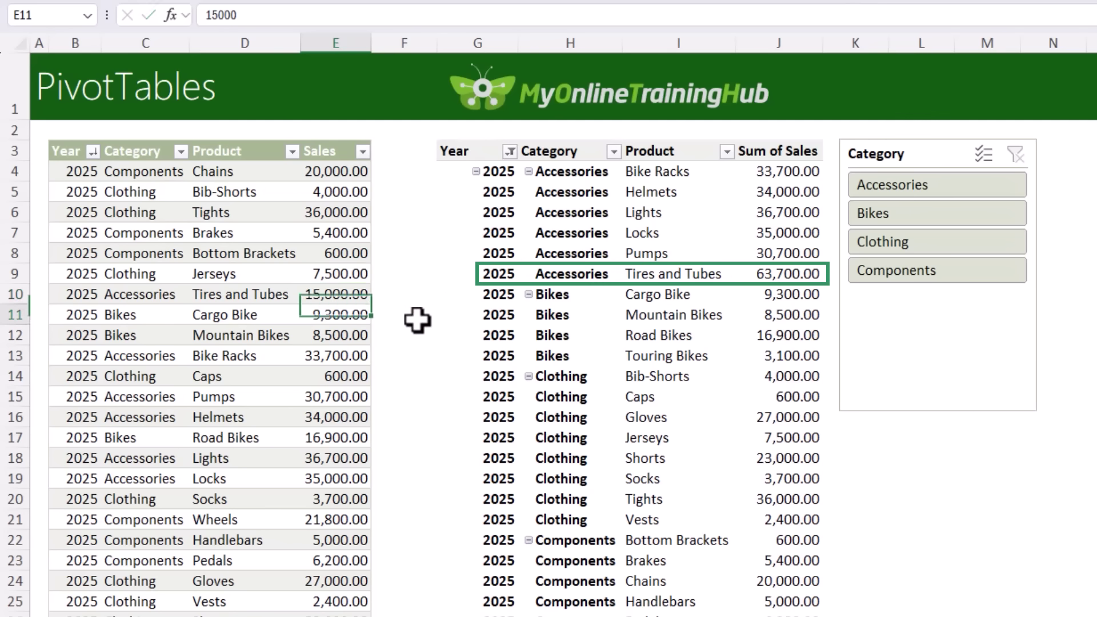
pyautogui.click(783, 275)
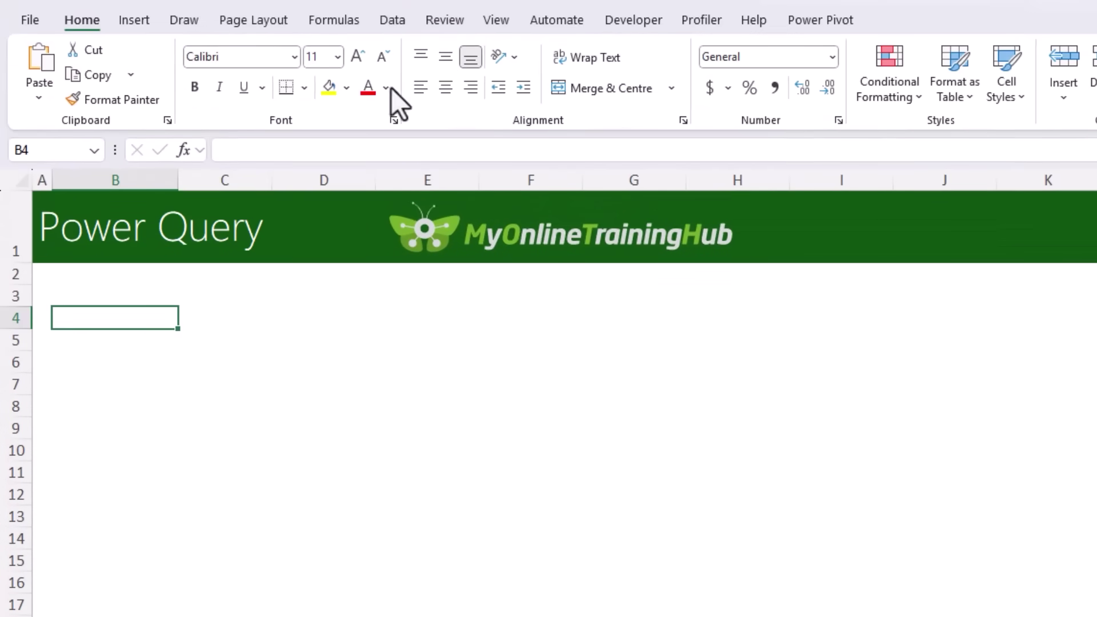
# Step: Import data from the Annual Revenue.xlsx workbook via Get Data > From Excel Workbook
pyautogui.click(399, 23)
pyautogui.click(32, 94)
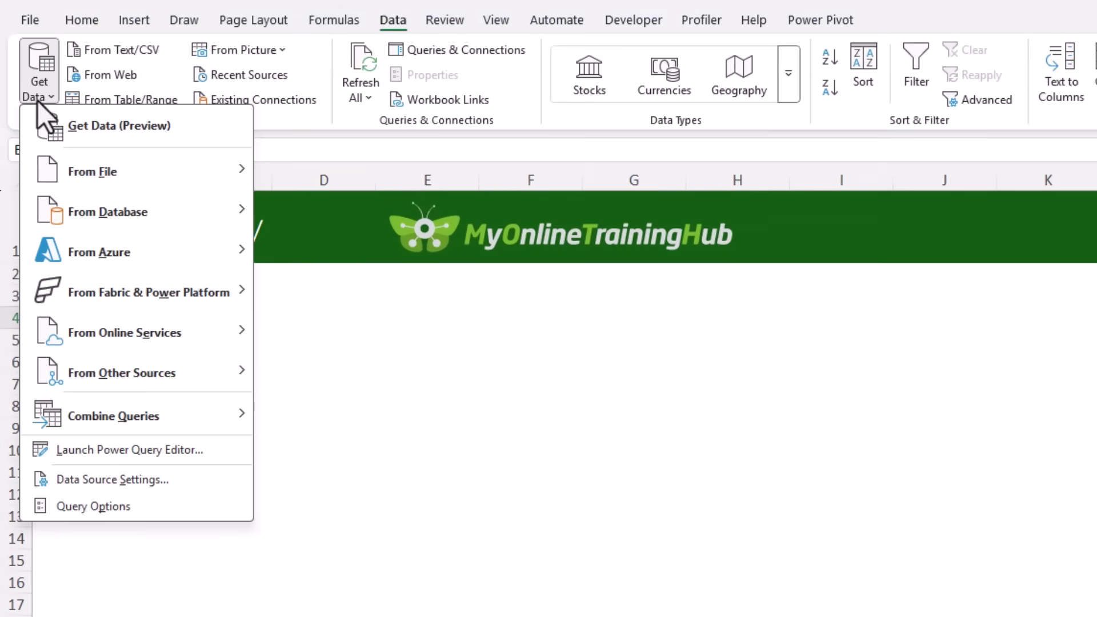
pyautogui.moveTo(145, 166)
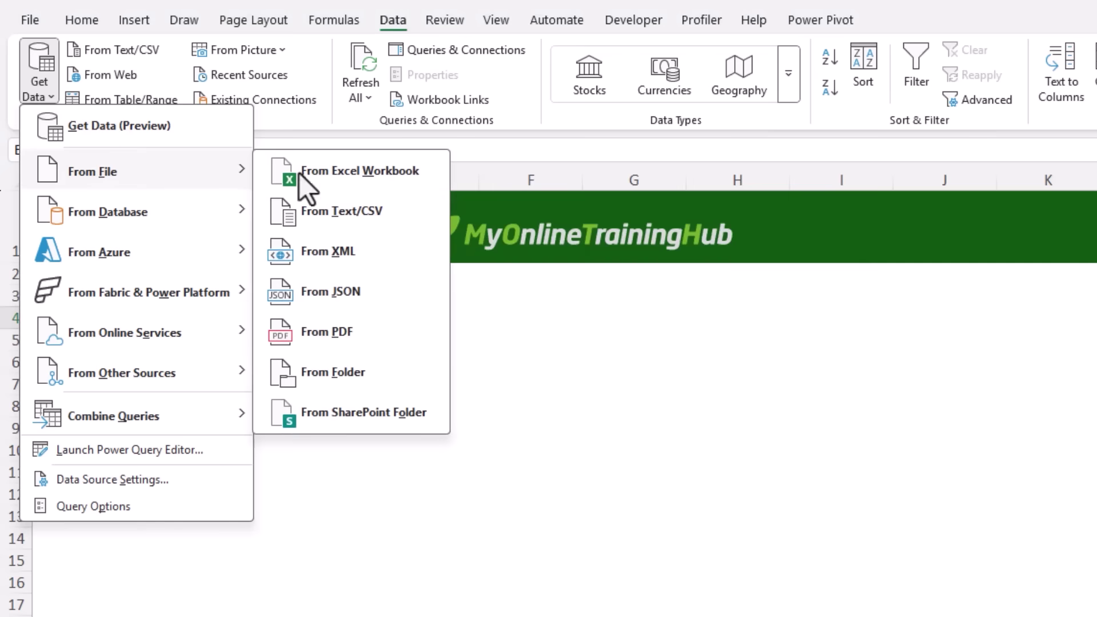
pyautogui.click(403, 182)
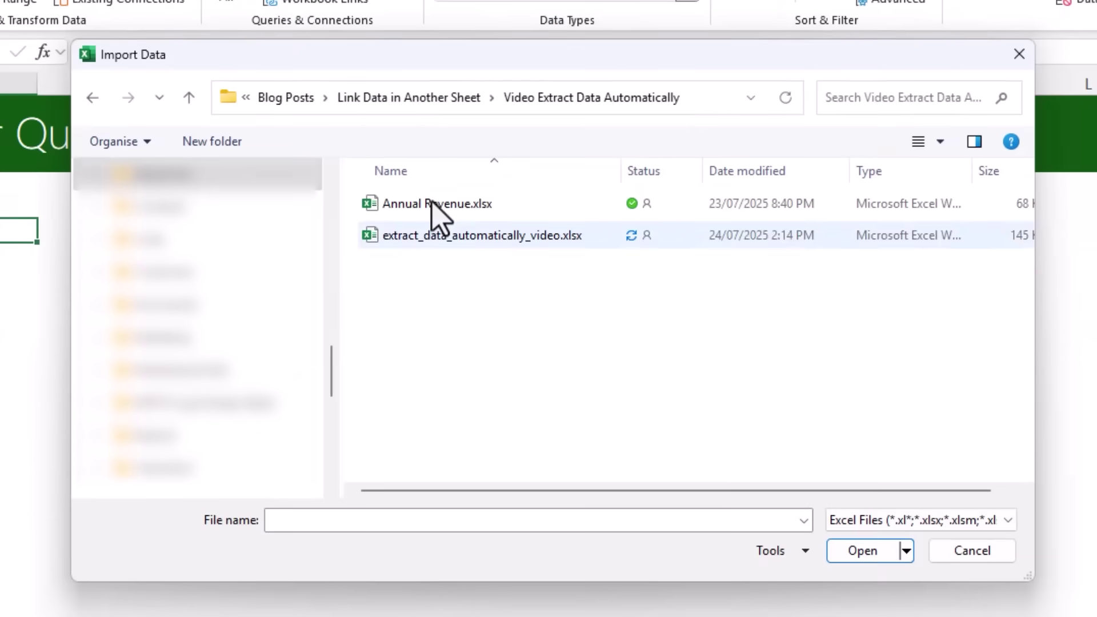
pyautogui.click(433, 204)
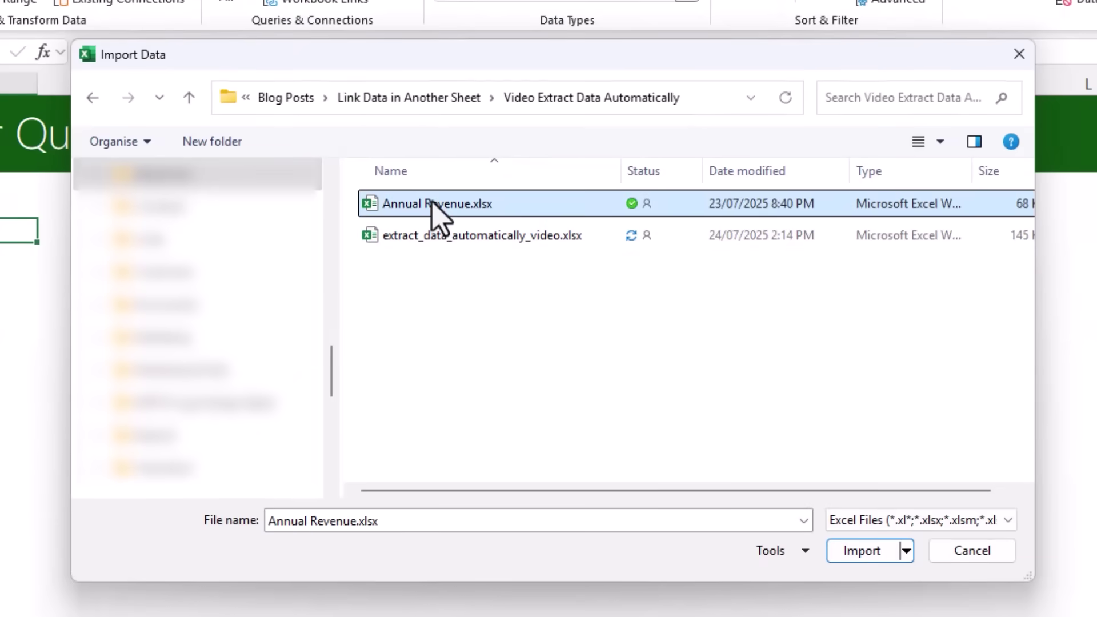
pyautogui.click(872, 549)
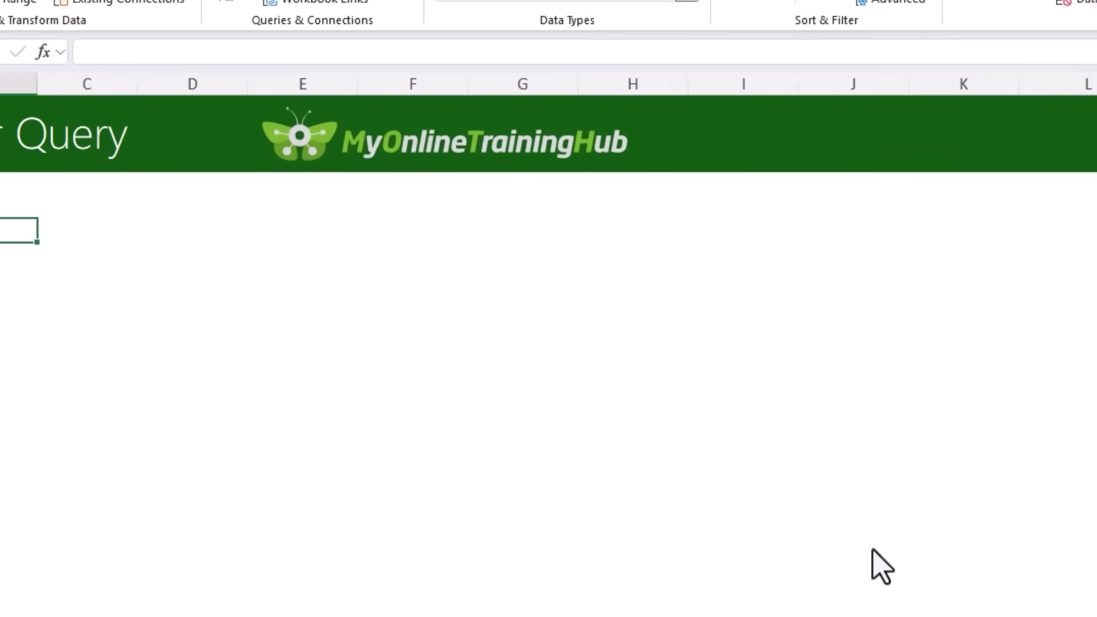
# Step: Preview the Financials table in the Navigator and send it to Transform Data
pyautogui.click(327, 185)
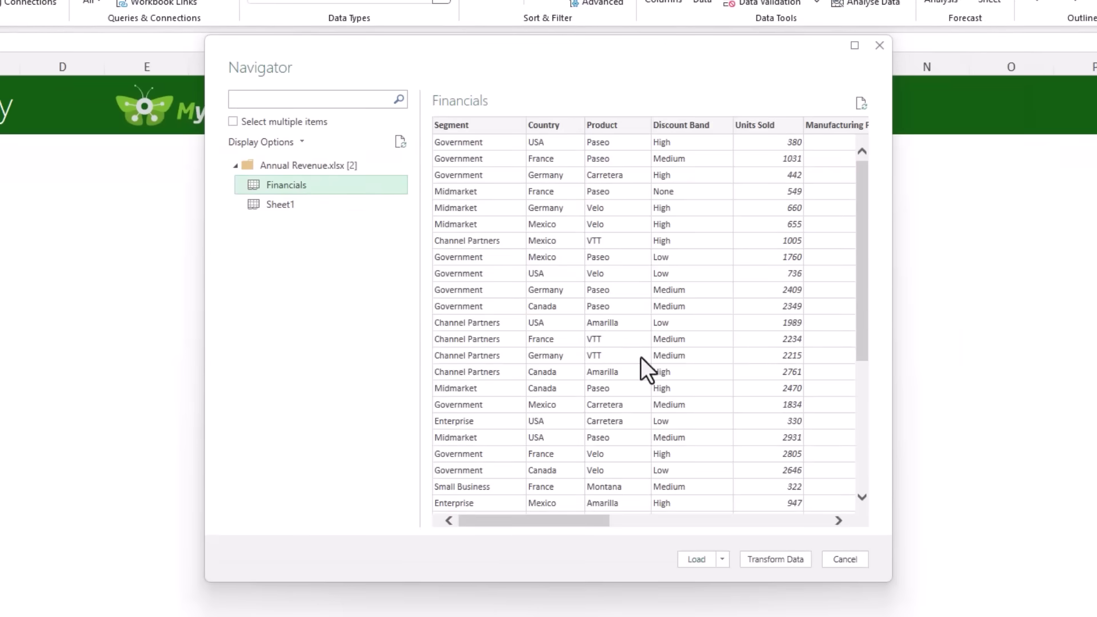
pyautogui.moveTo(549, 524); pyautogui.dragTo(517, 523)
pyautogui.click(723, 560)
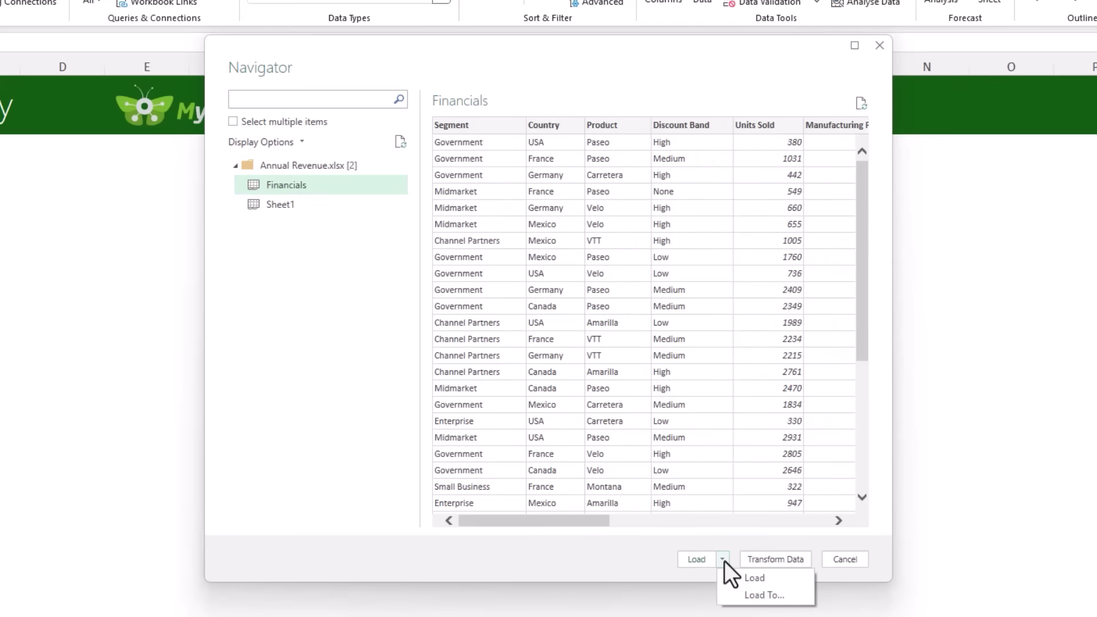
pyautogui.click(767, 547)
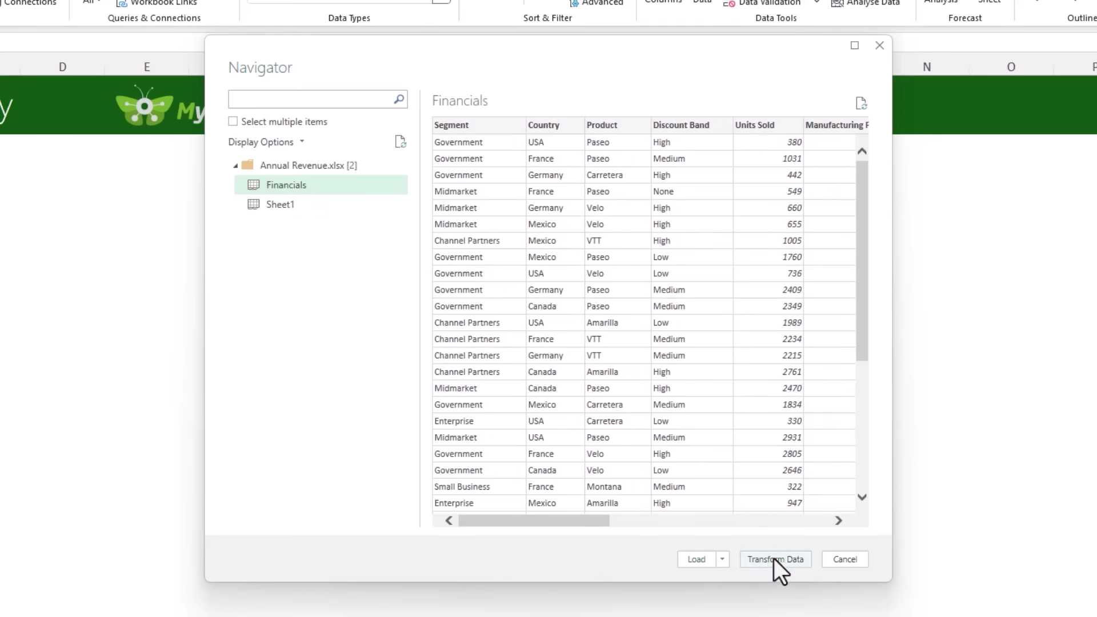
pyautogui.click(776, 563)
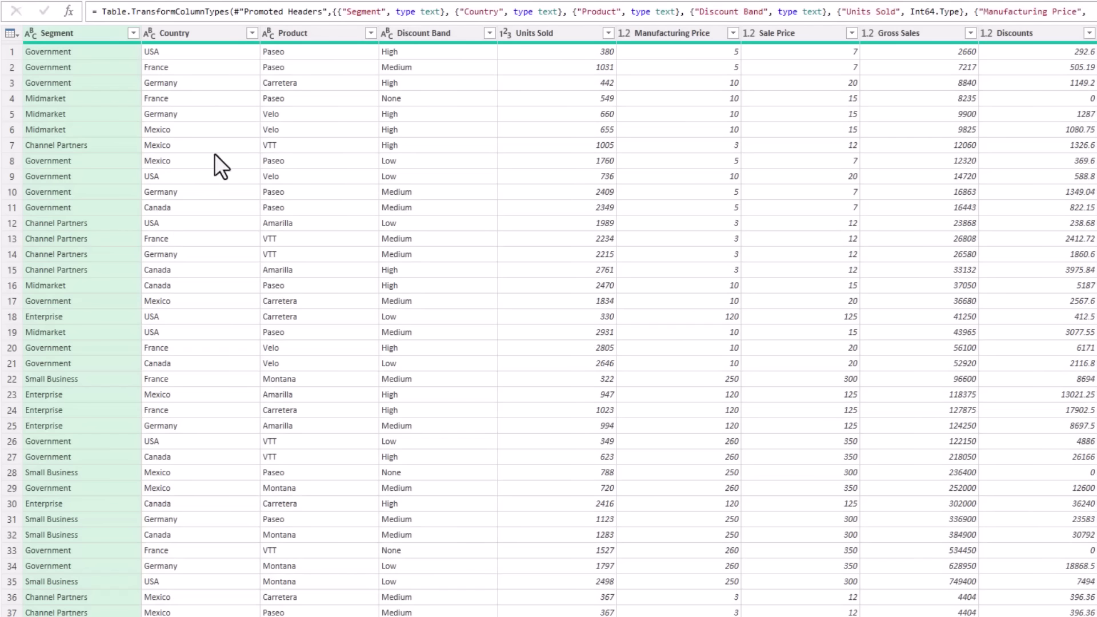
# Step: Filter the Country column to keep only USA rows
pyautogui.click(252, 32)
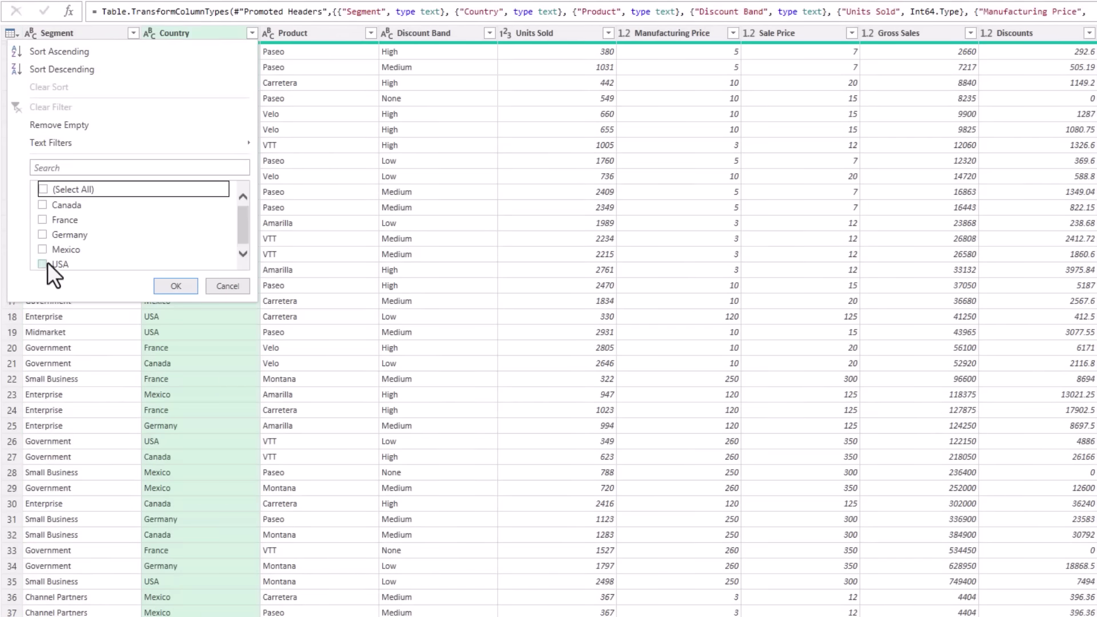
pyautogui.click(47, 263)
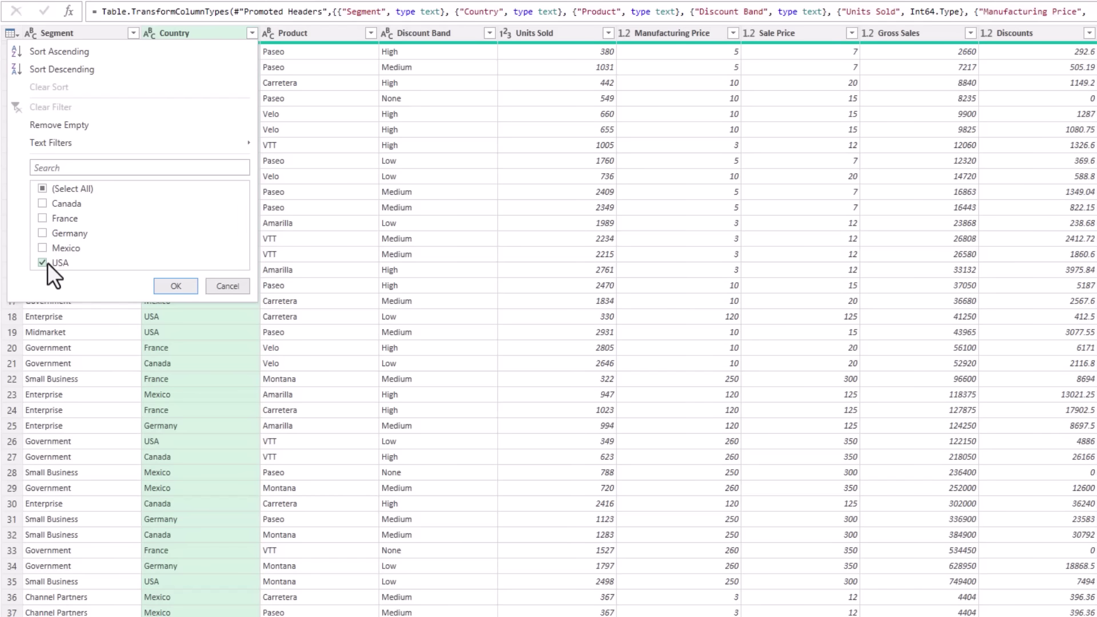
pyautogui.click(175, 286)
# Step: Delete the Manager column from the Financials query
pyautogui.hscroll(10, 548, 328)
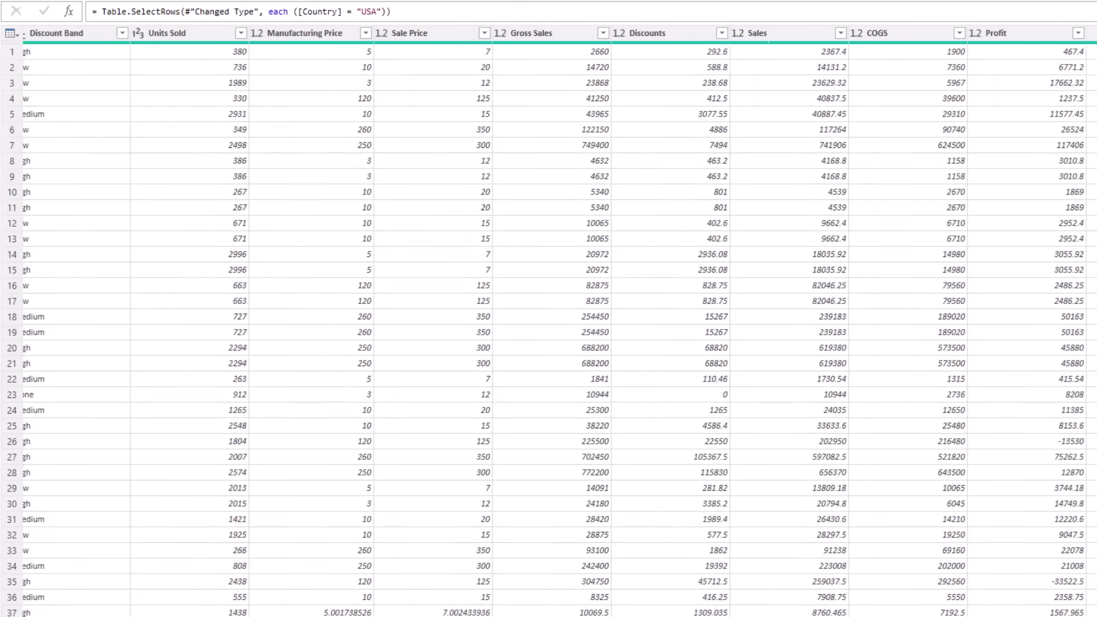
pyautogui.click(1013, 31)
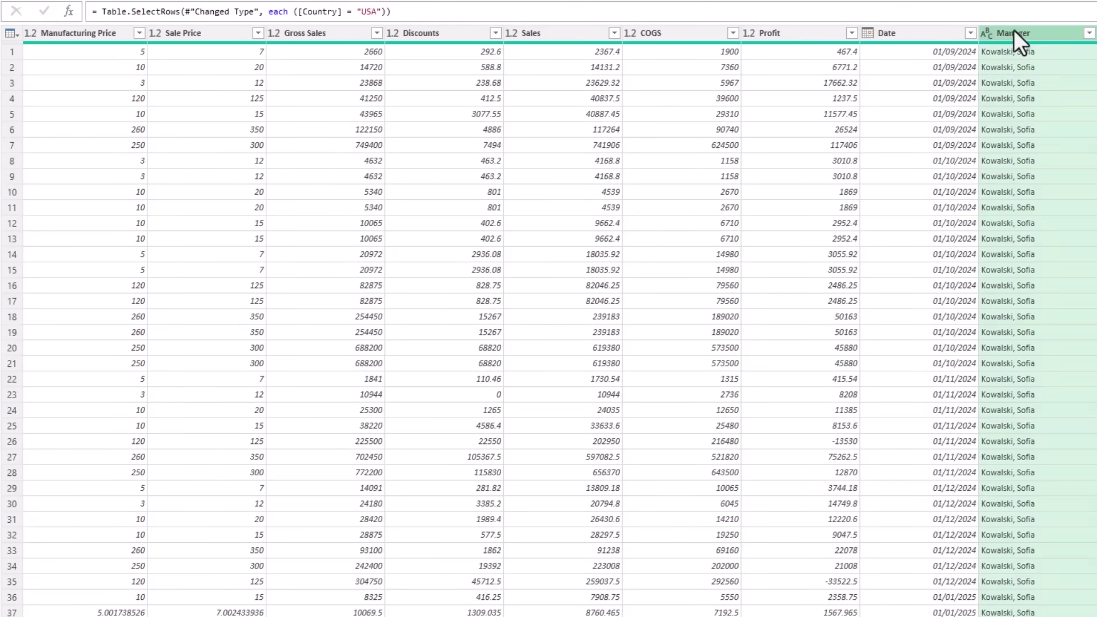
pyautogui.click(1090, 33)
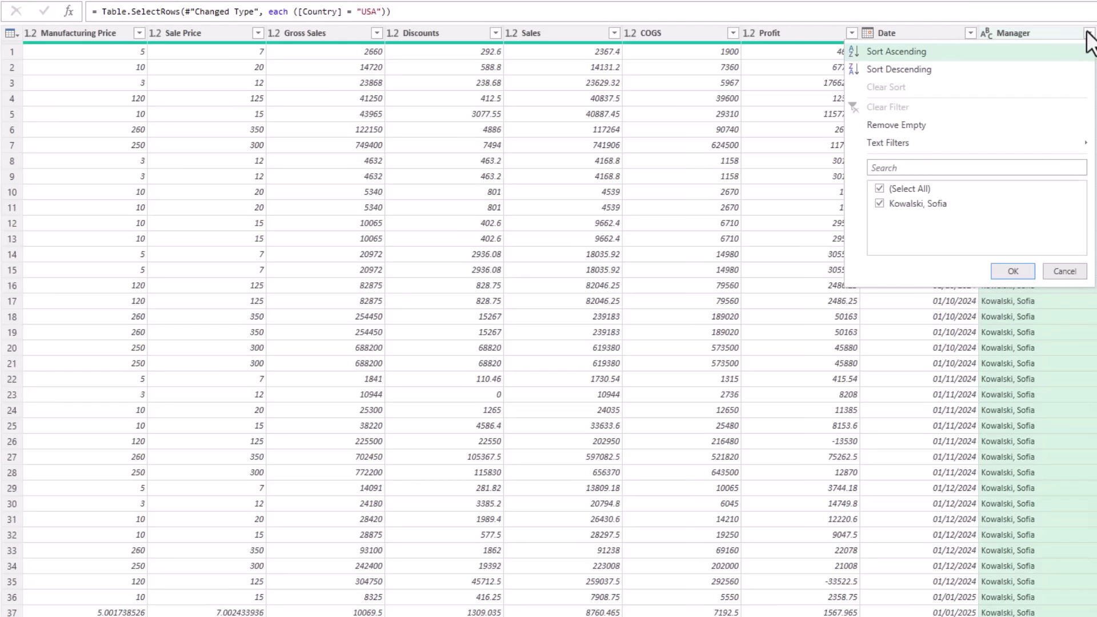
pyautogui.click(1088, 33)
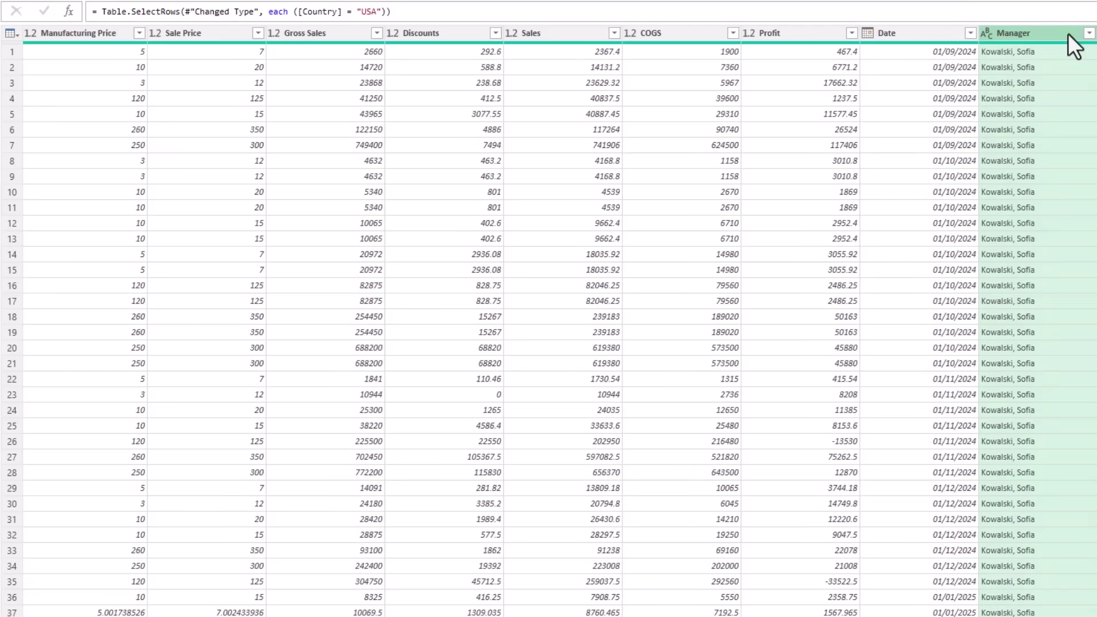
pyautogui.press('Delete')
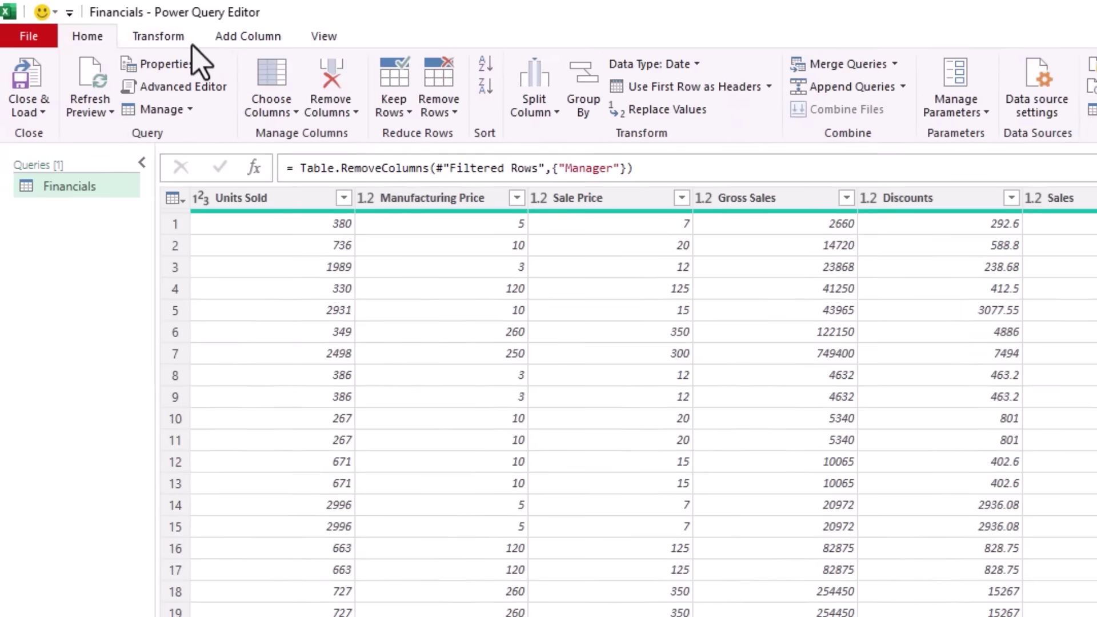
pyautogui.click(191, 38)
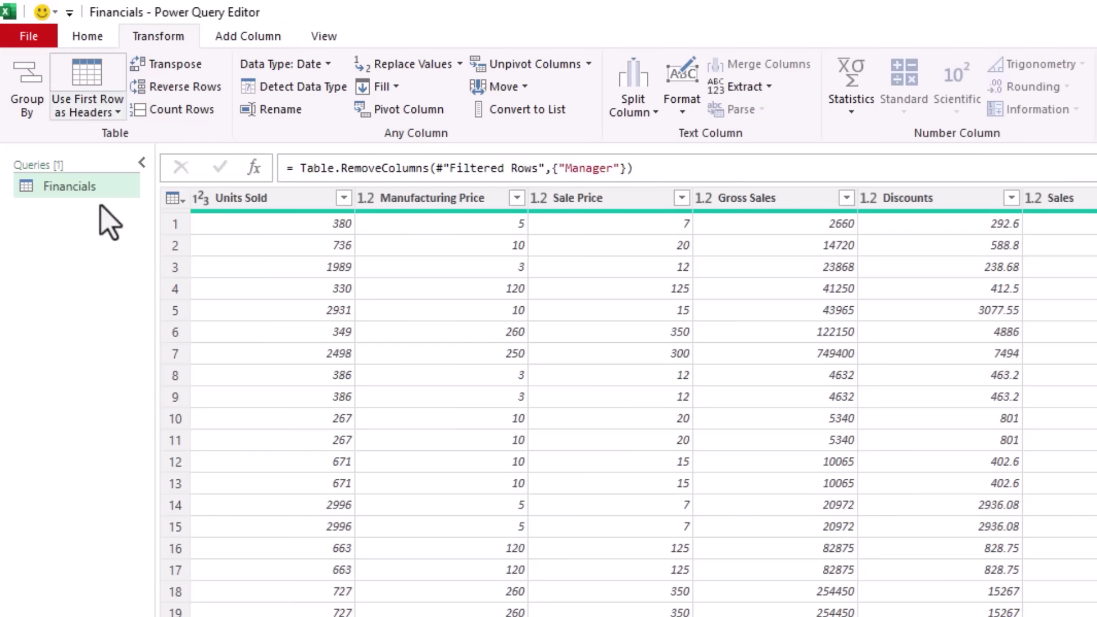
# Step: Close & Load the Financials query as a PivotTable report at $B$4 on this sheet
pyautogui.click(78, 40)
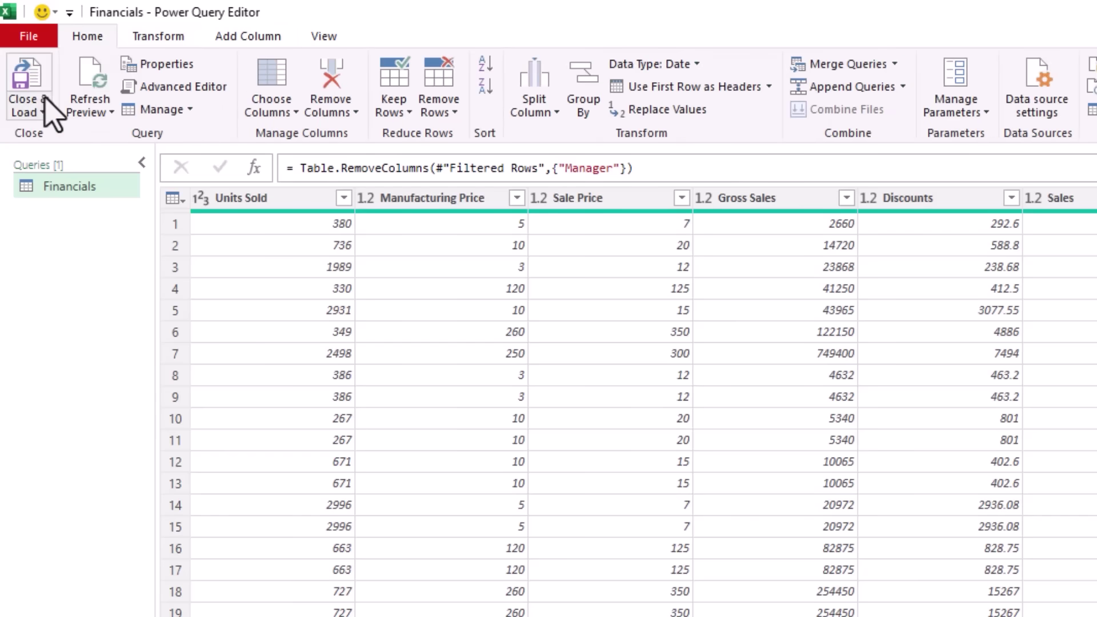
pyautogui.click(36, 110)
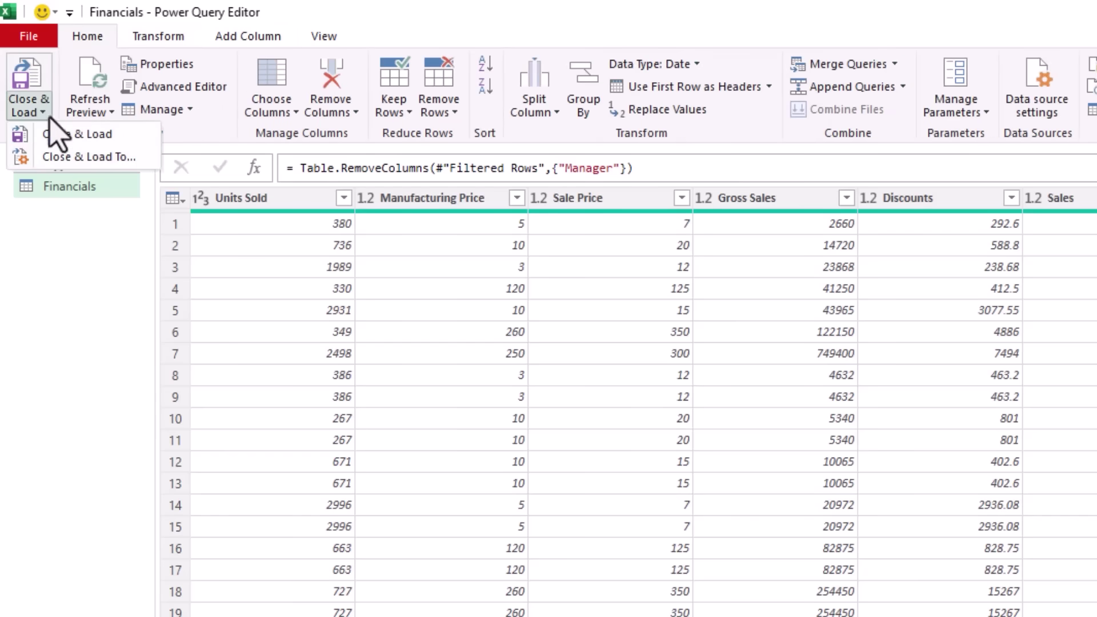
pyautogui.click(64, 162)
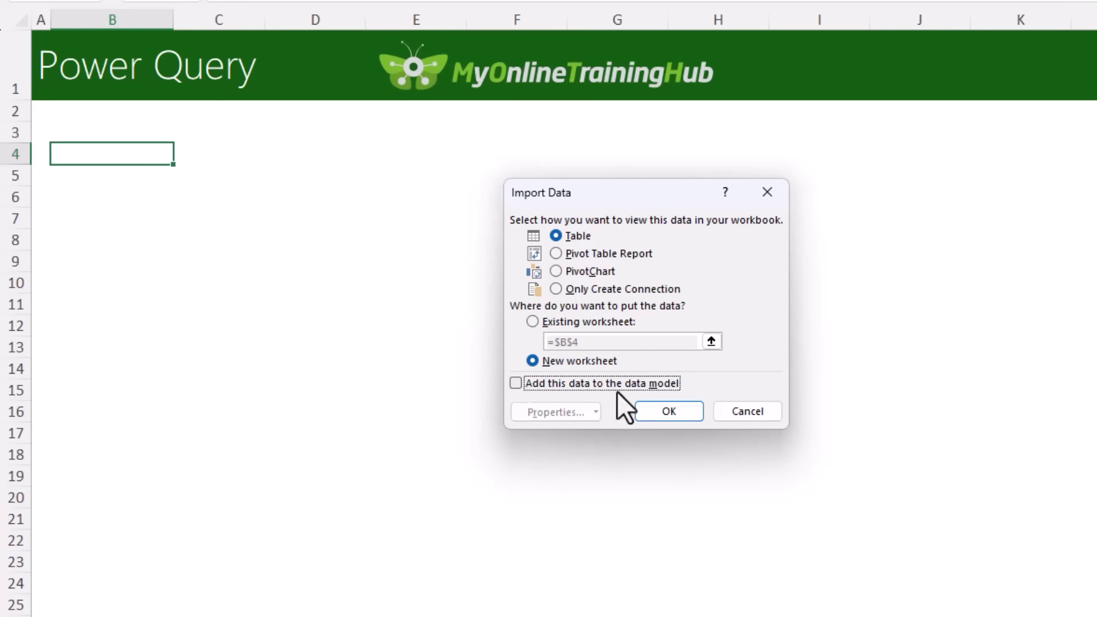
pyautogui.click(578, 256)
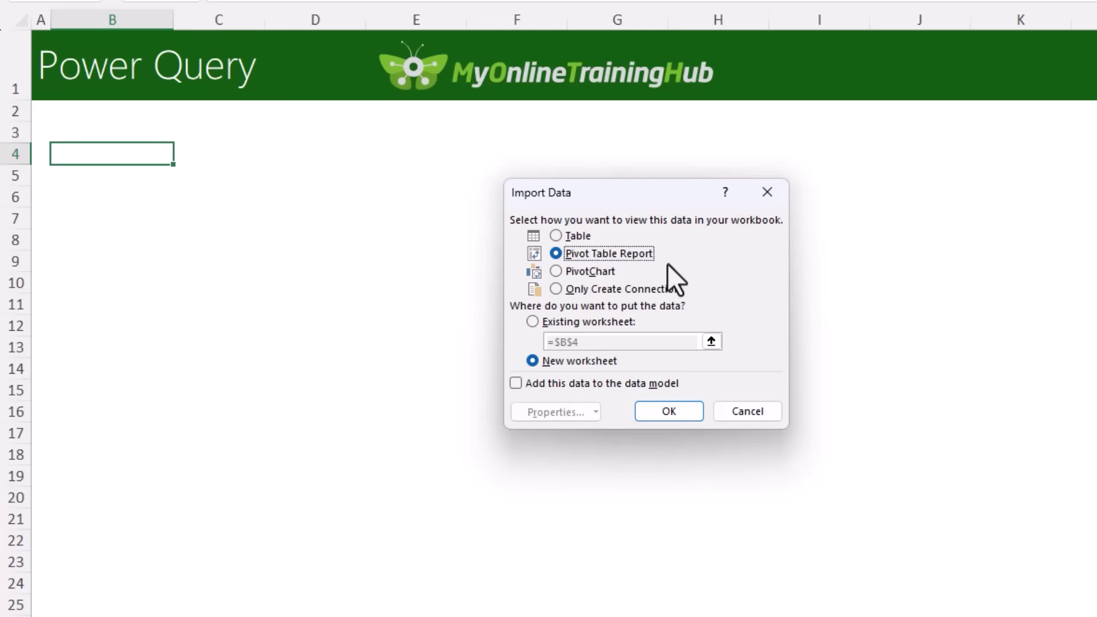
pyautogui.click(537, 316)
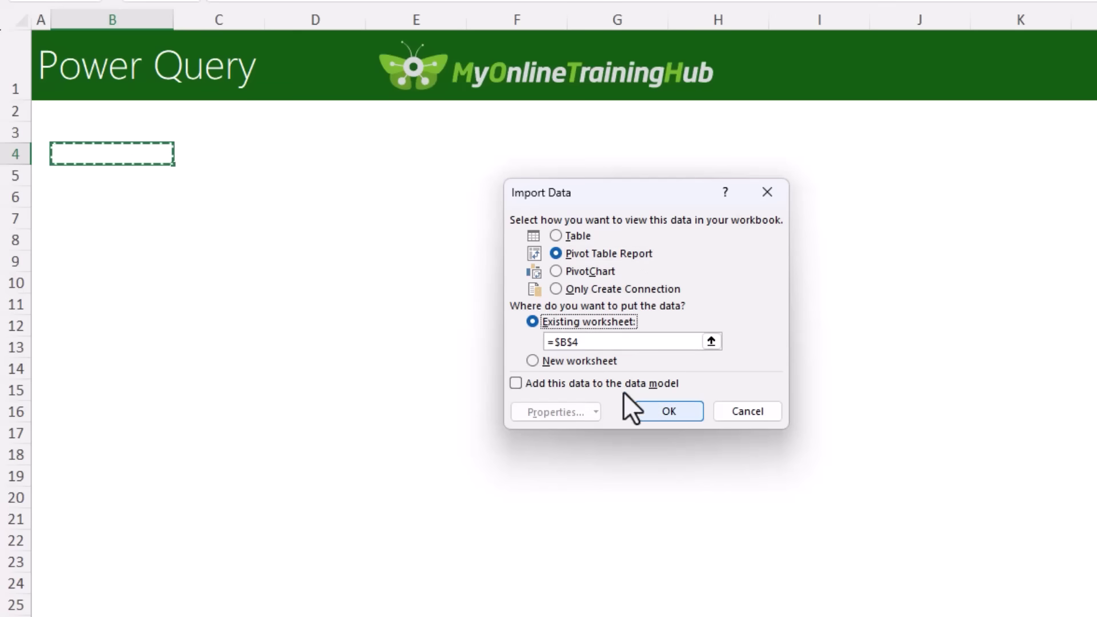
pyautogui.click(657, 413)
pyautogui.moveTo(914, 140); pyautogui.dragTo(411, 218)
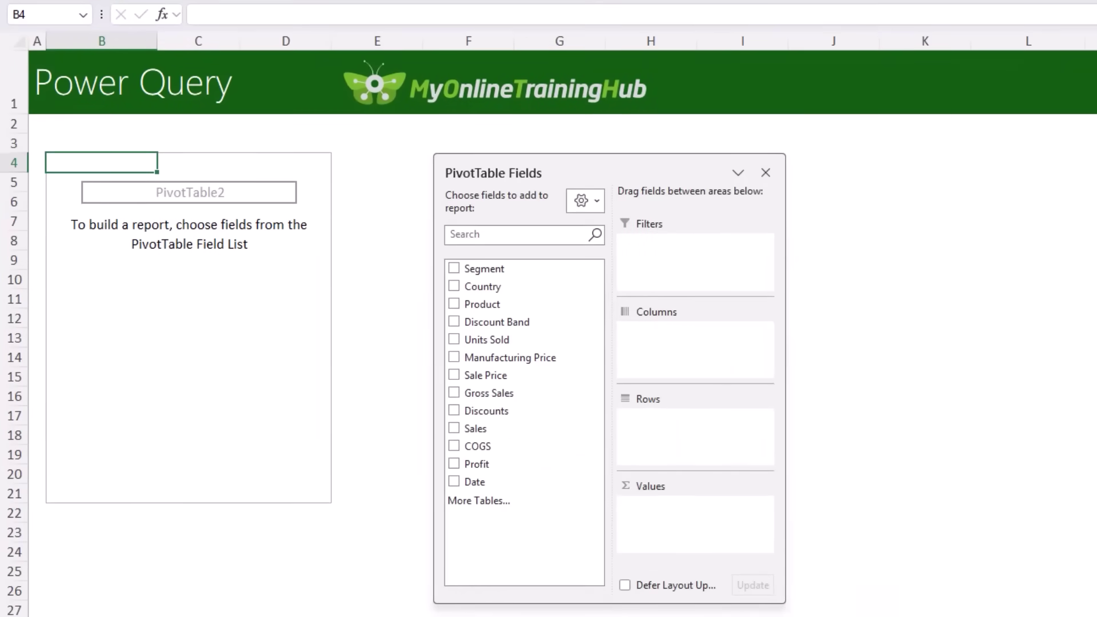
# Step: Add Segment, Country, Product, Discount Band rows and Units Sold through Discounts values
pyautogui.click(454, 269)
pyautogui.click(453, 286)
pyautogui.click(455, 304)
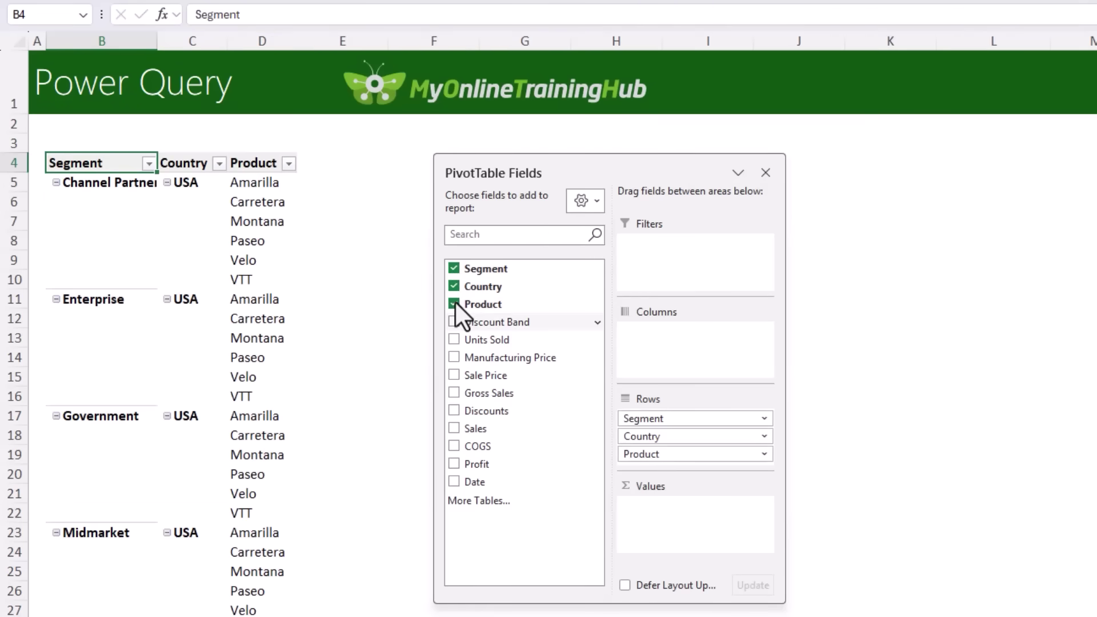
pyautogui.click(453, 322)
pyautogui.moveTo(468, 343); pyautogui.dragTo(661, 499)
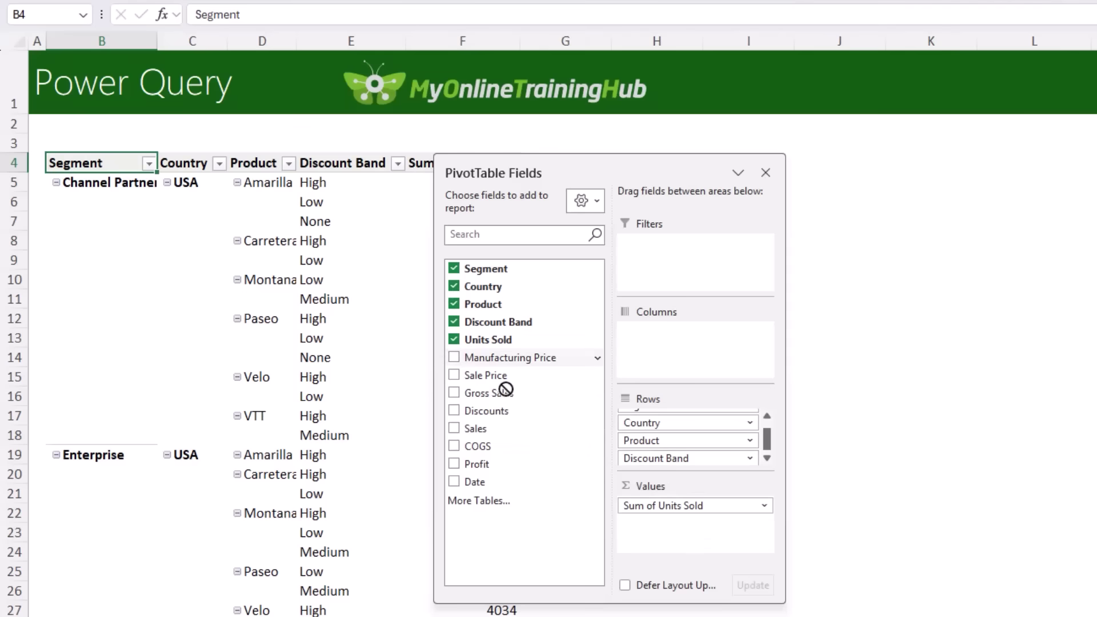
pyautogui.moveTo(503, 357); pyautogui.dragTo(662, 511)
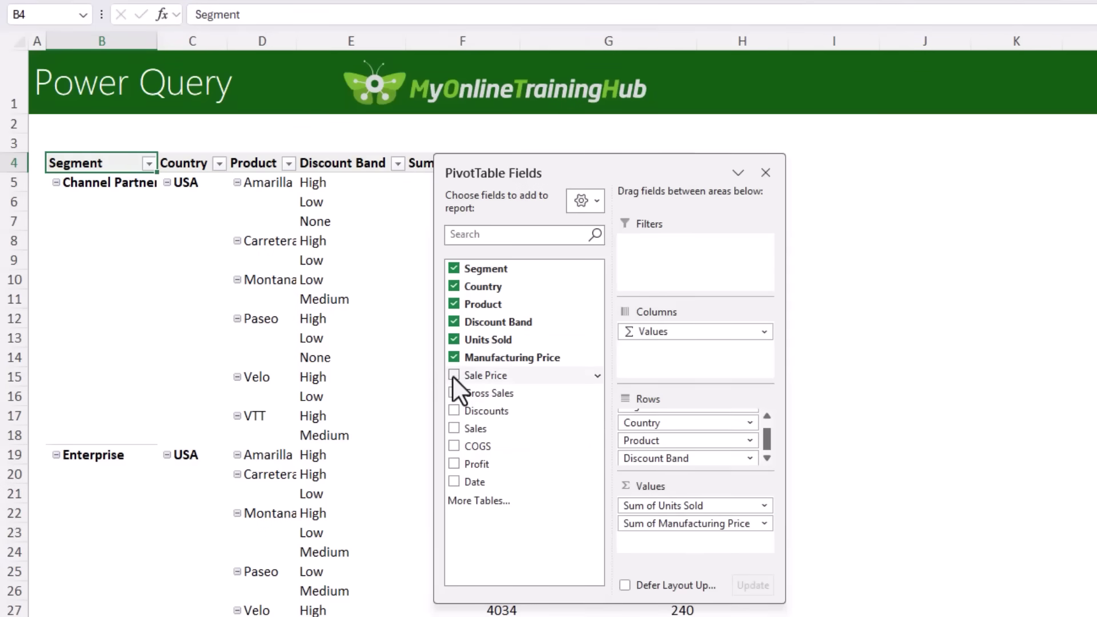
pyautogui.click(454, 375)
pyautogui.click(454, 393)
pyautogui.click(454, 411)
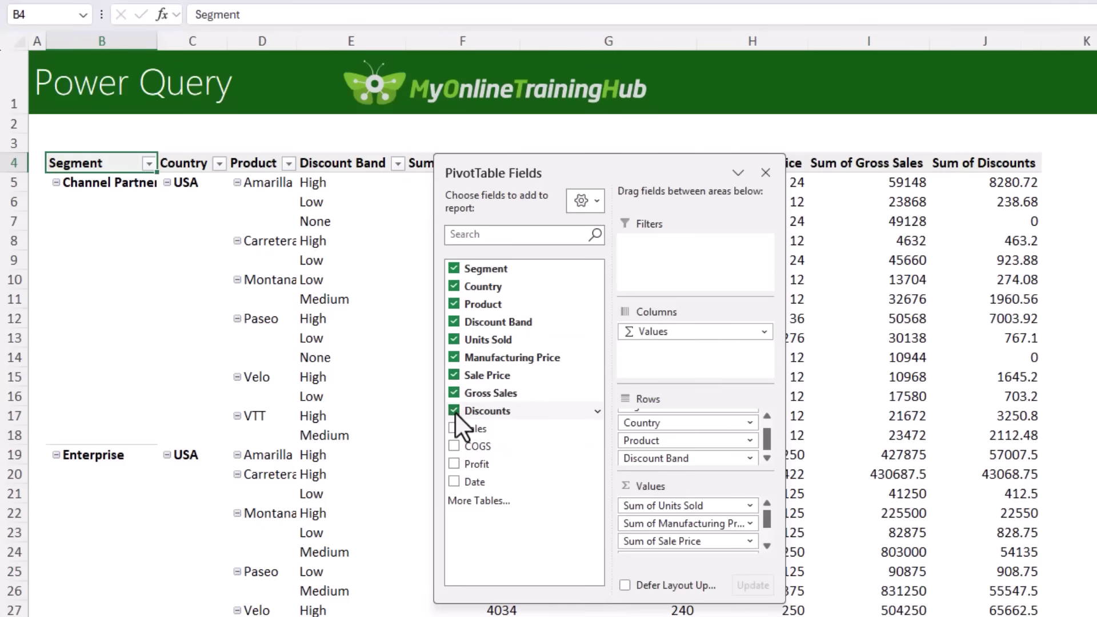
# Step: Add Sales, COGS, Profit, and Date rows, undoing the automatic year/quarter/month grouping
pyautogui.click(454, 429)
pyautogui.click(454, 446)
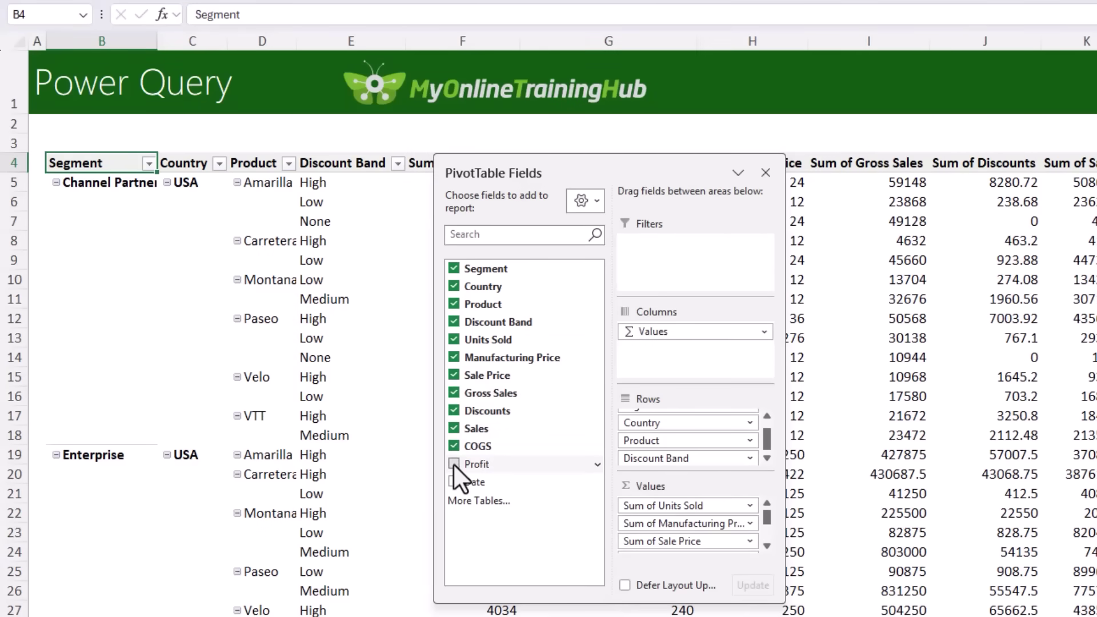
pyautogui.click(454, 464)
pyautogui.moveTo(486, 486); pyautogui.dragTo(688, 463)
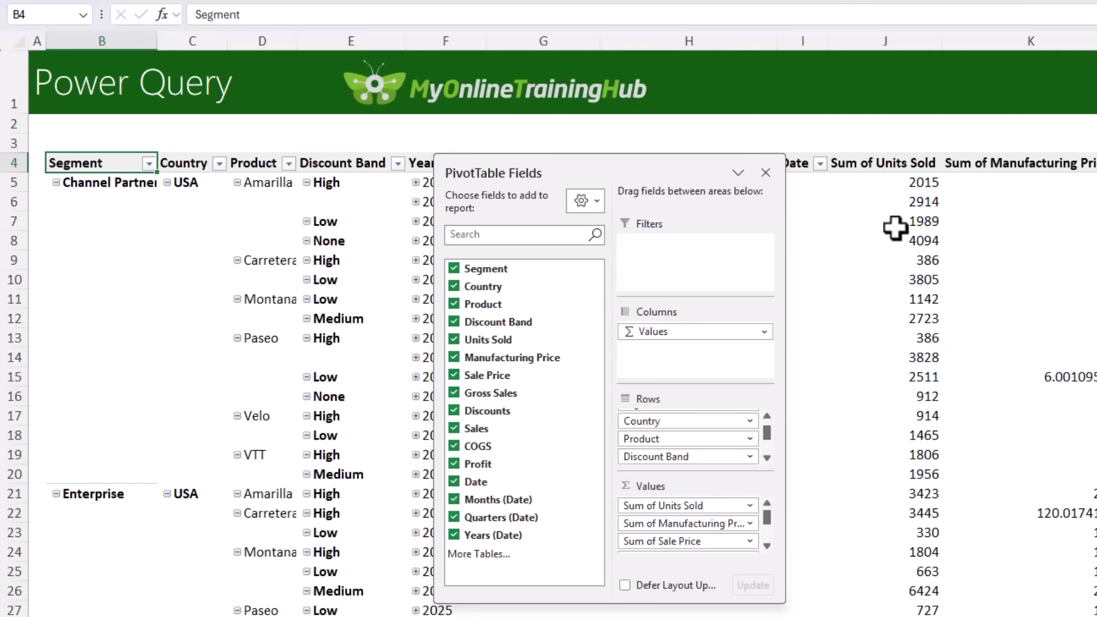
pyautogui.moveTo(672, 167); pyautogui.dragTo(882, 184)
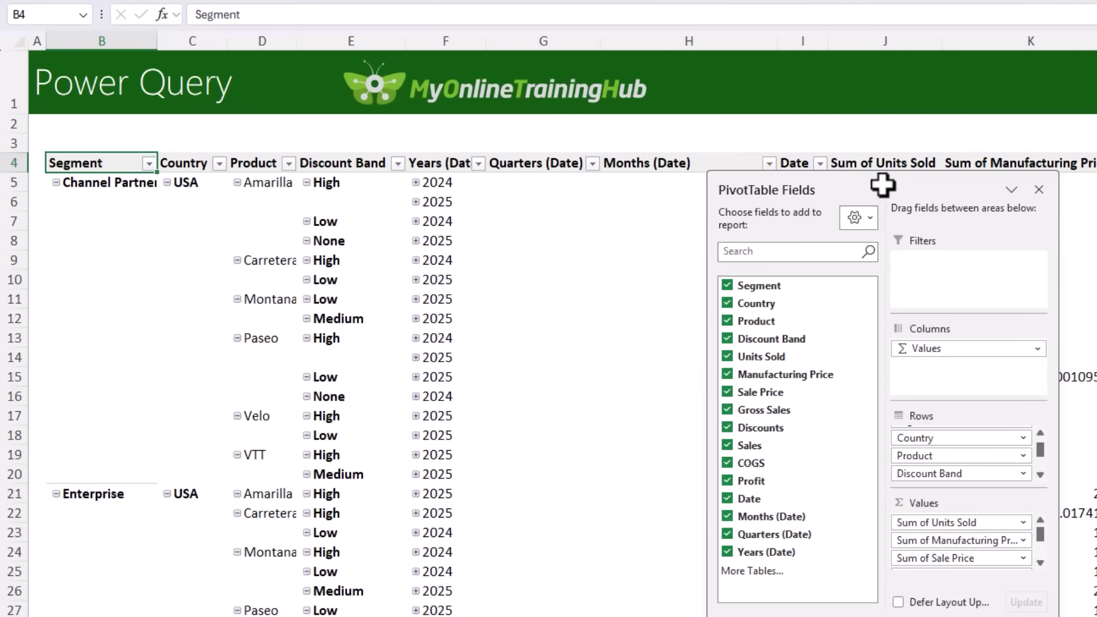
pyautogui.moveTo(885, 189); pyautogui.dragTo(680, 113)
pyautogui.moveTo(416, 249); pyautogui.dragTo(484, 288)
pyautogui.hotkey('ctrl', 'z')
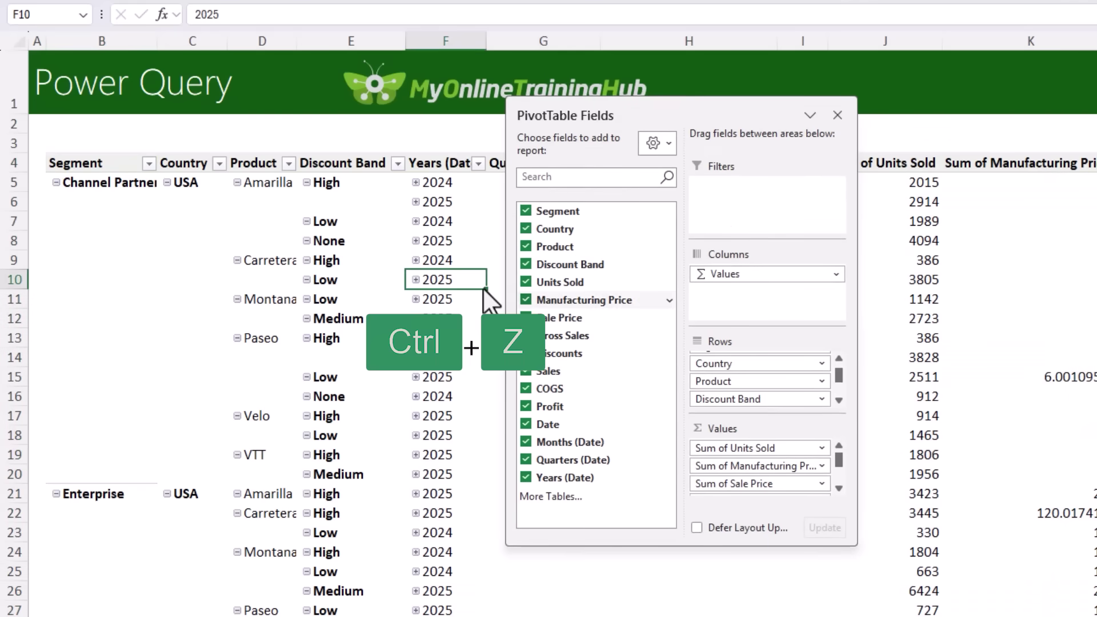
pyautogui.hotkey('ctrl', 'z')
pyautogui.moveTo(582, 135); pyautogui.dragTo(656, 193)
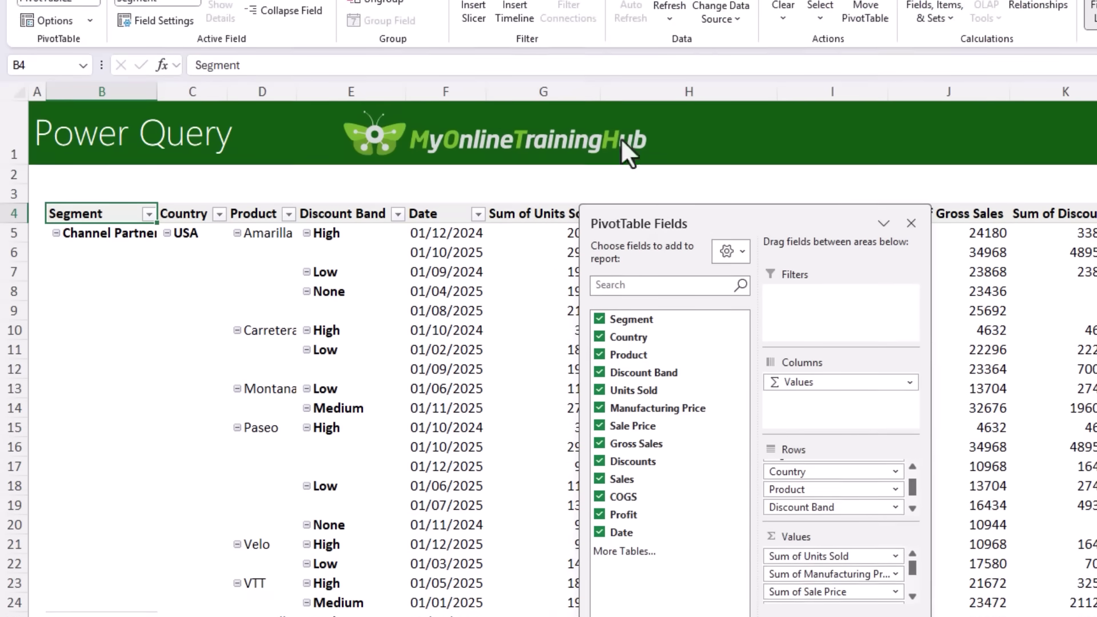
# Step: Set PivotTable2's report layout to Tabular Form and Repeat All Item Labels
pyautogui.click(901, 15)
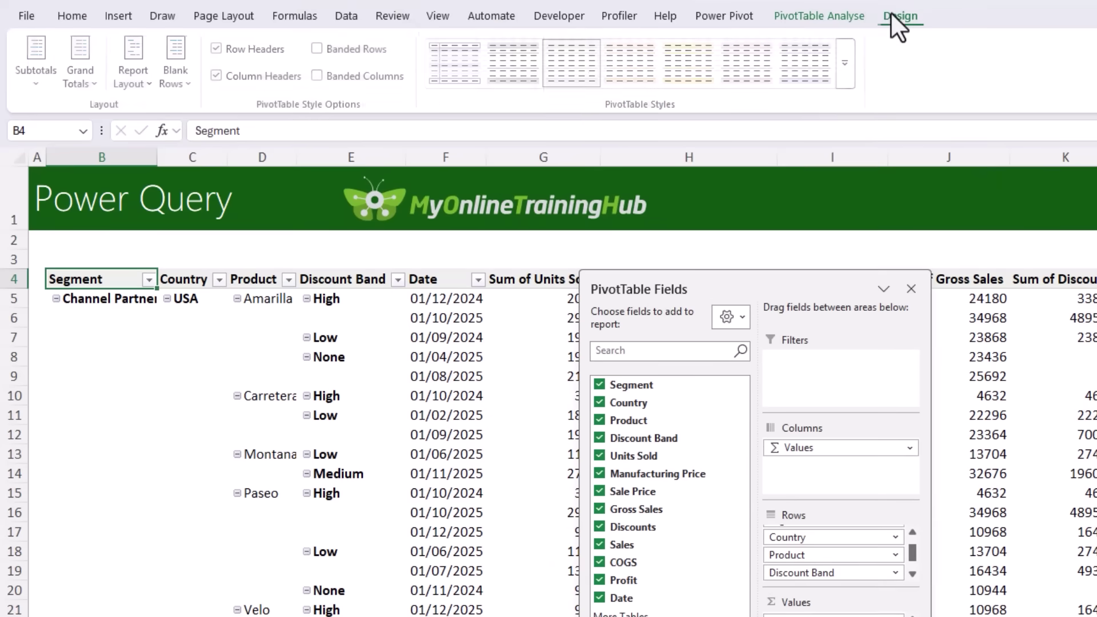
pyautogui.click(125, 83)
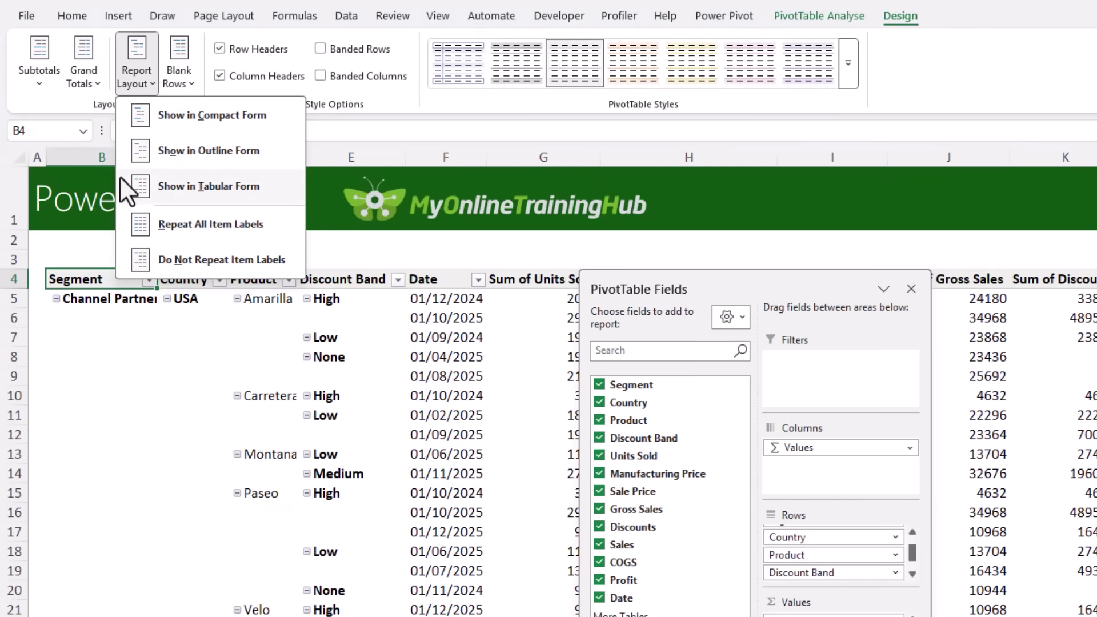
pyautogui.click(122, 176)
pyautogui.click(136, 82)
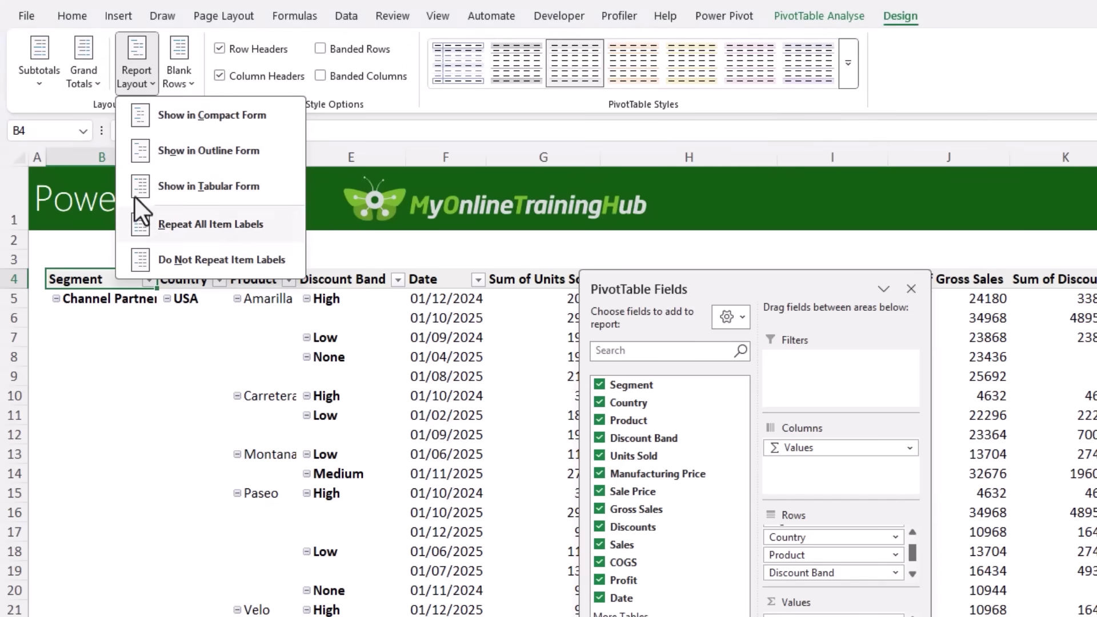
pyautogui.click(132, 229)
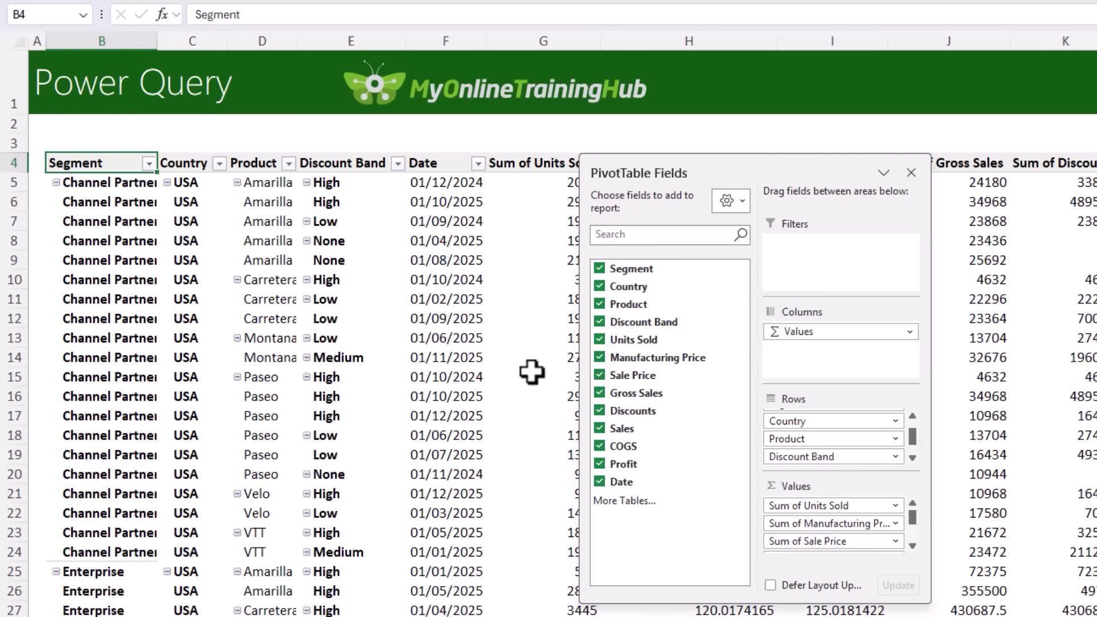
# Step: Remove every field except Segment and Sales from the PivotTable
pyautogui.click(599, 286)
pyautogui.click(600, 304)
pyautogui.click(599, 322)
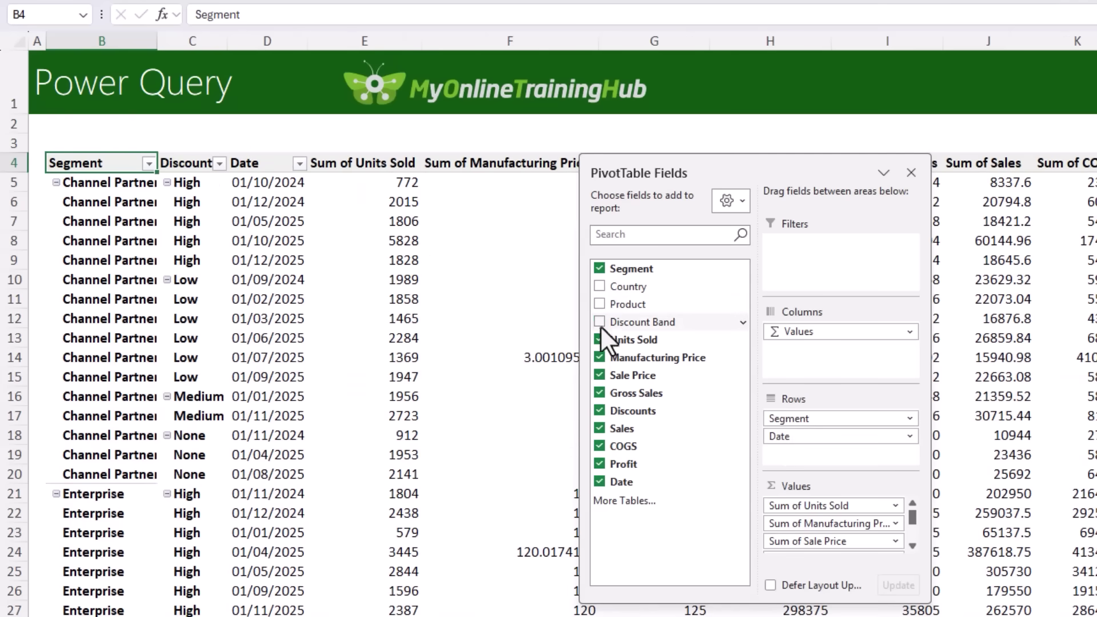
pyautogui.click(599, 339)
pyautogui.click(599, 358)
pyautogui.click(600, 375)
pyautogui.click(600, 393)
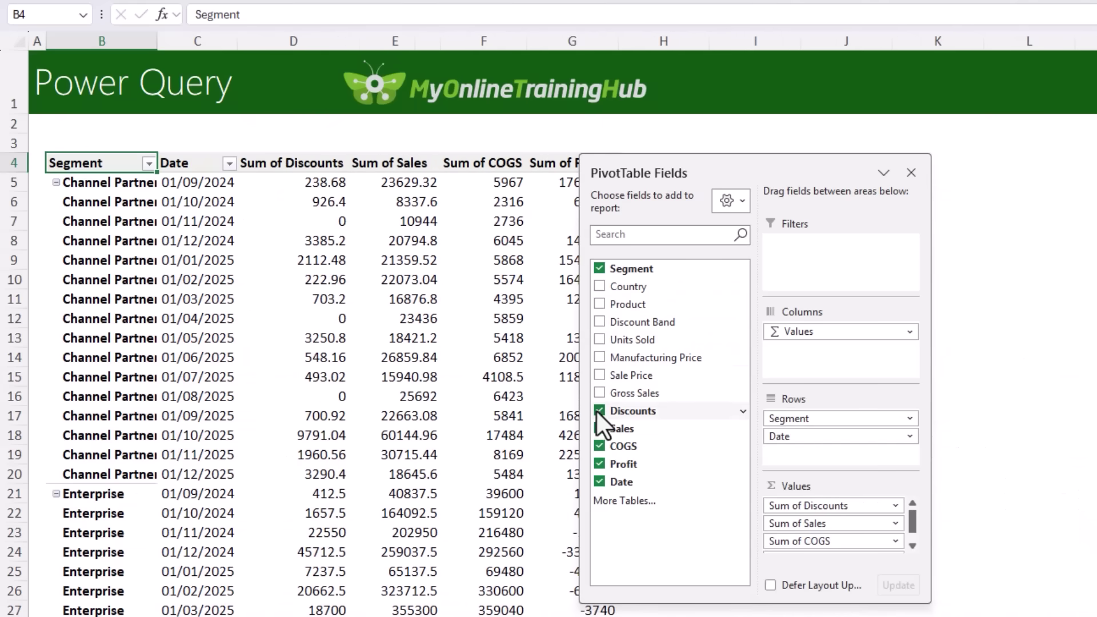
pyautogui.click(600, 411)
pyautogui.click(600, 446)
pyautogui.click(599, 464)
pyautogui.click(600, 482)
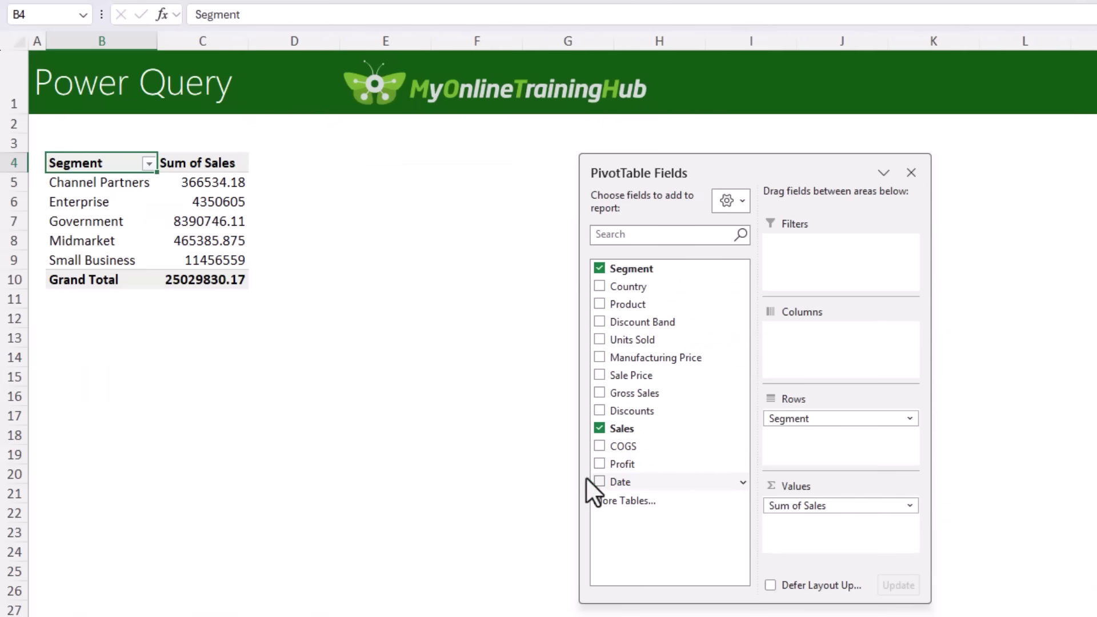
# Step: Format the sales values as Number with 0 decimals and a thousands separator
pyautogui.rightClick(193, 200)
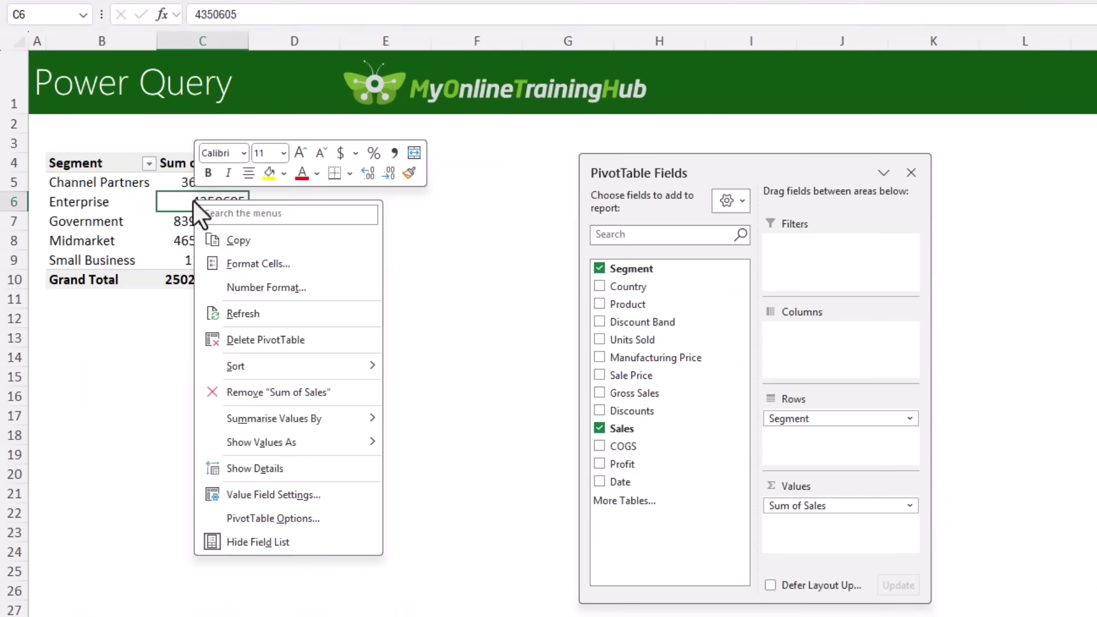
pyautogui.click(316, 290)
pyautogui.click(144, 162)
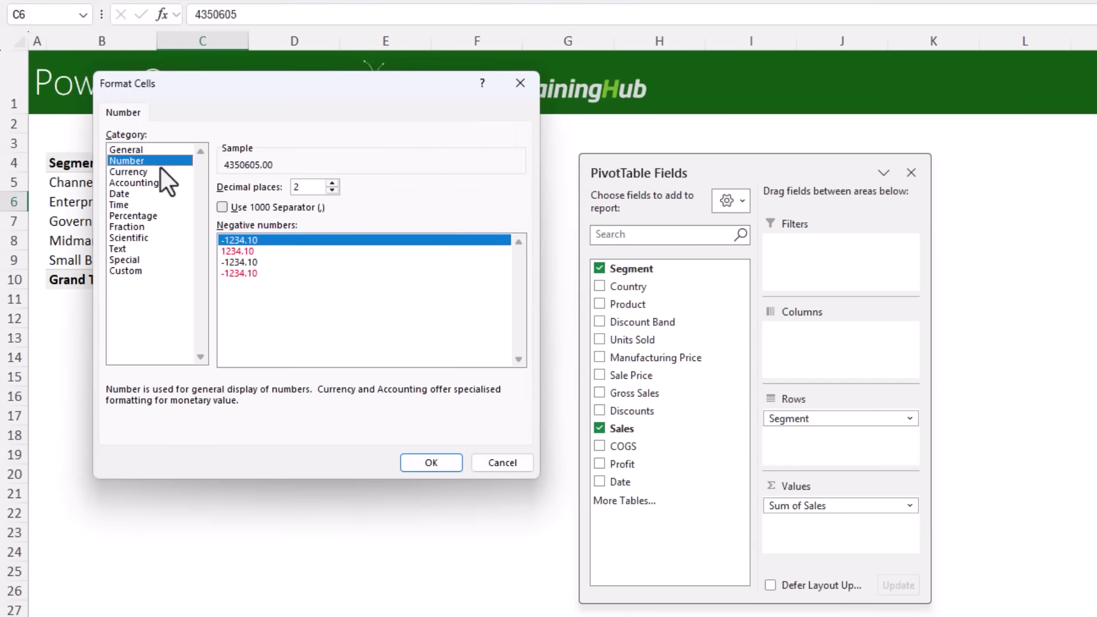
pyautogui.click(254, 207)
pyautogui.click(332, 190)
pyautogui.click(331, 190)
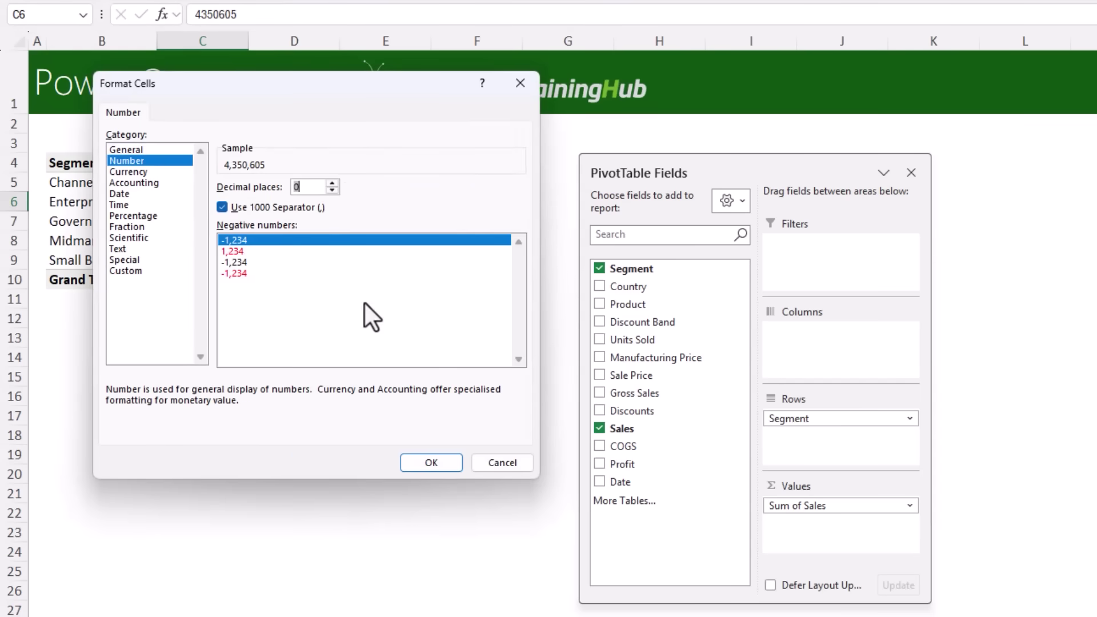
pyautogui.click(415, 460)
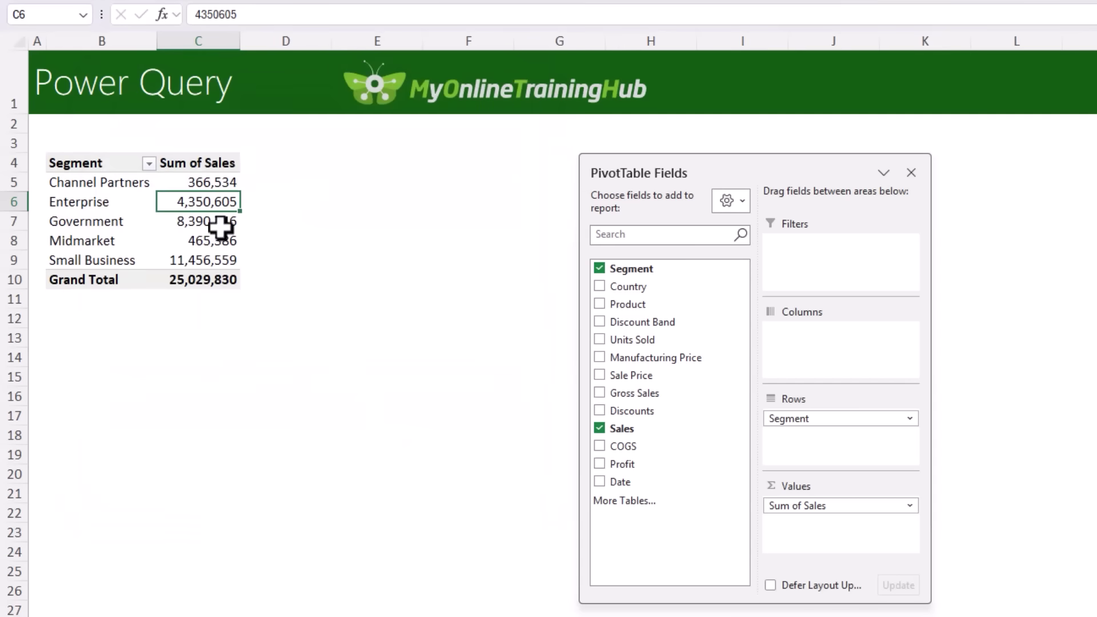
# Step: Sort the segments by Sum of Sales, largest to smallest
pyautogui.rightClick(191, 184)
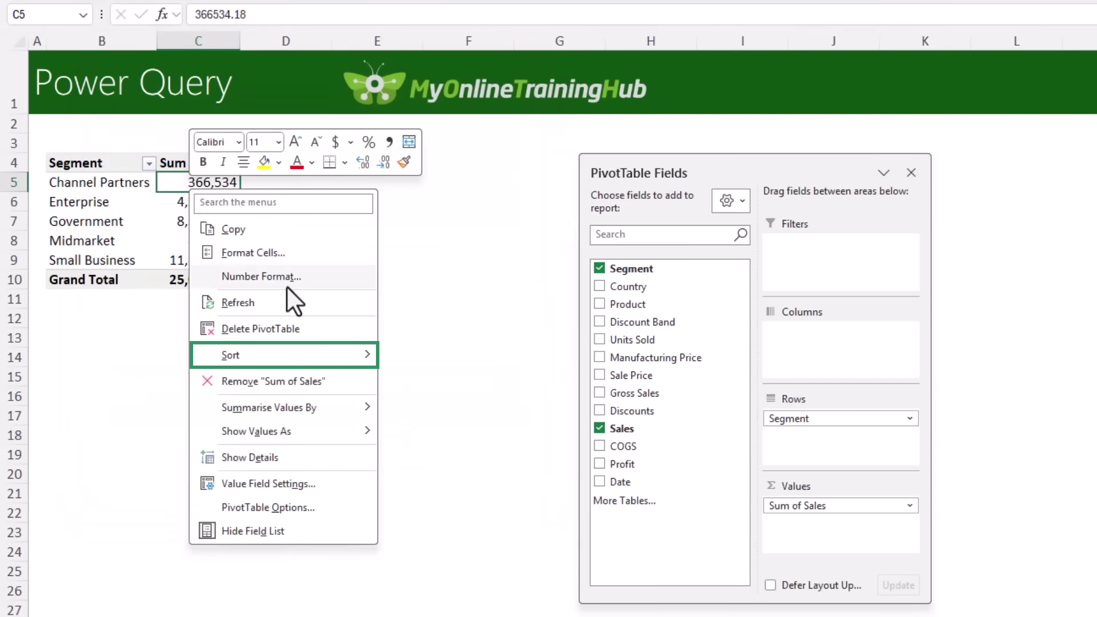
pyautogui.moveTo(343, 355)
pyautogui.click(448, 380)
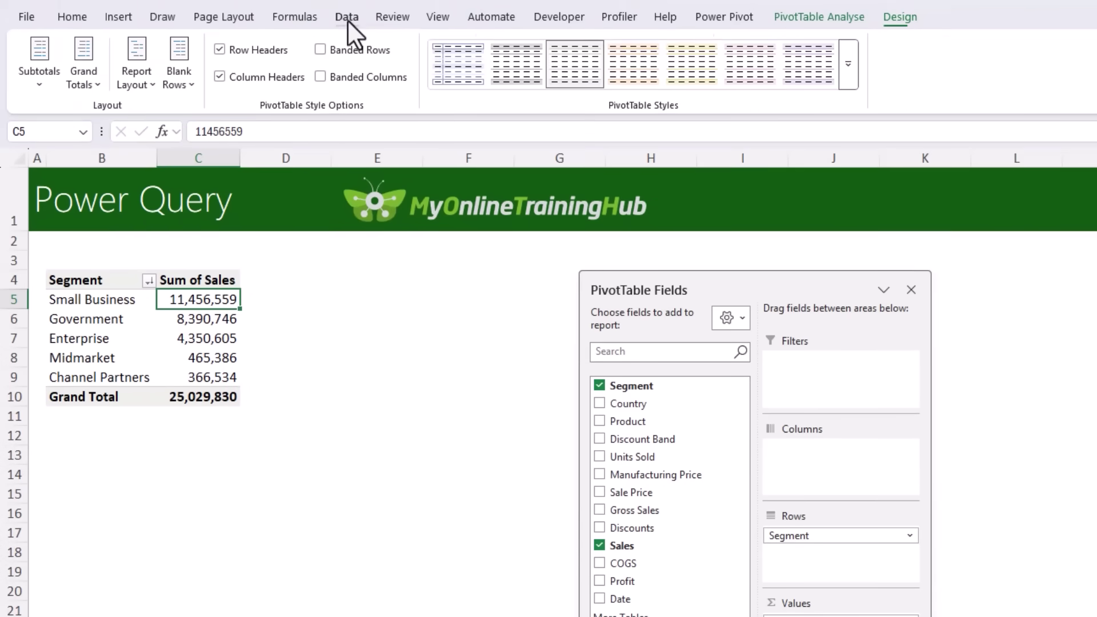
# Step: In the Financials query properties, enable refresh every 1 minute and refresh when opening the file
pyautogui.click(347, 18)
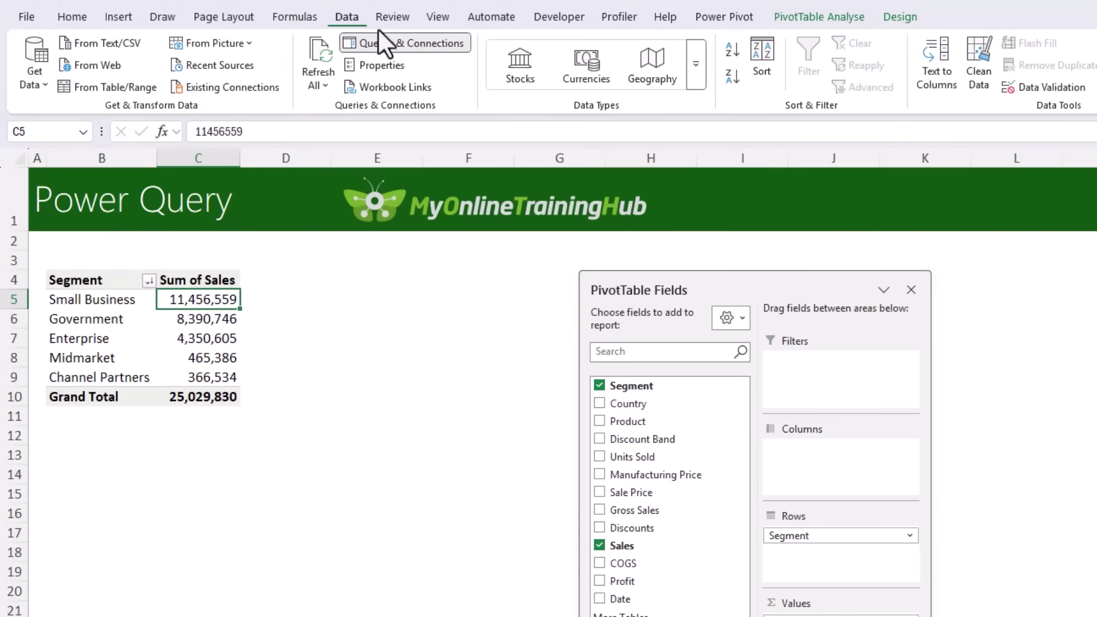
pyautogui.click(439, 46)
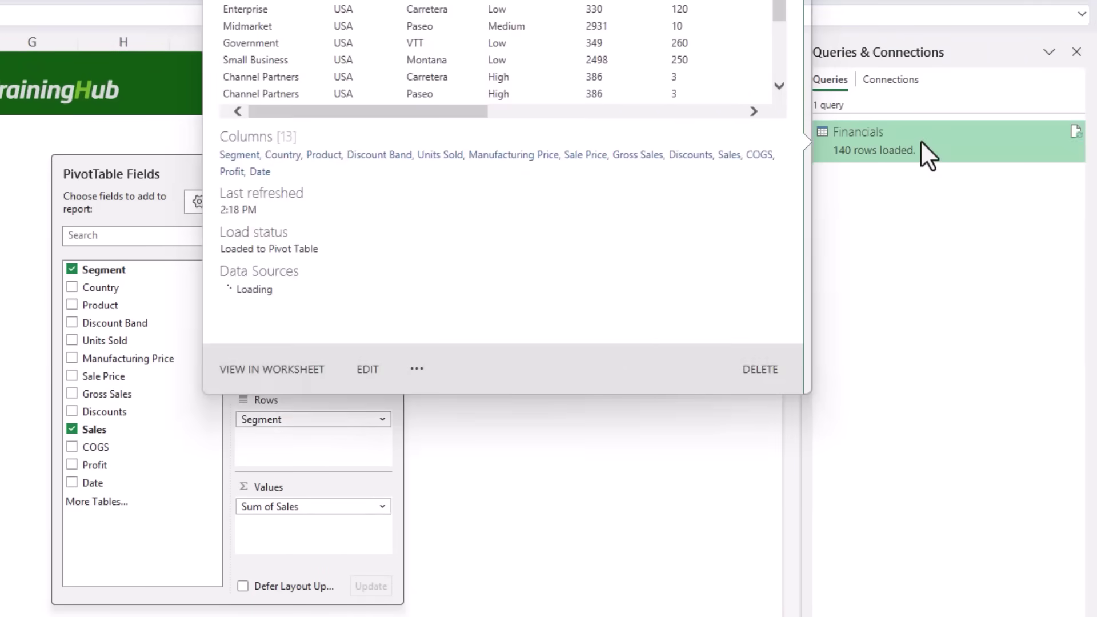
pyautogui.rightClick(920, 140)
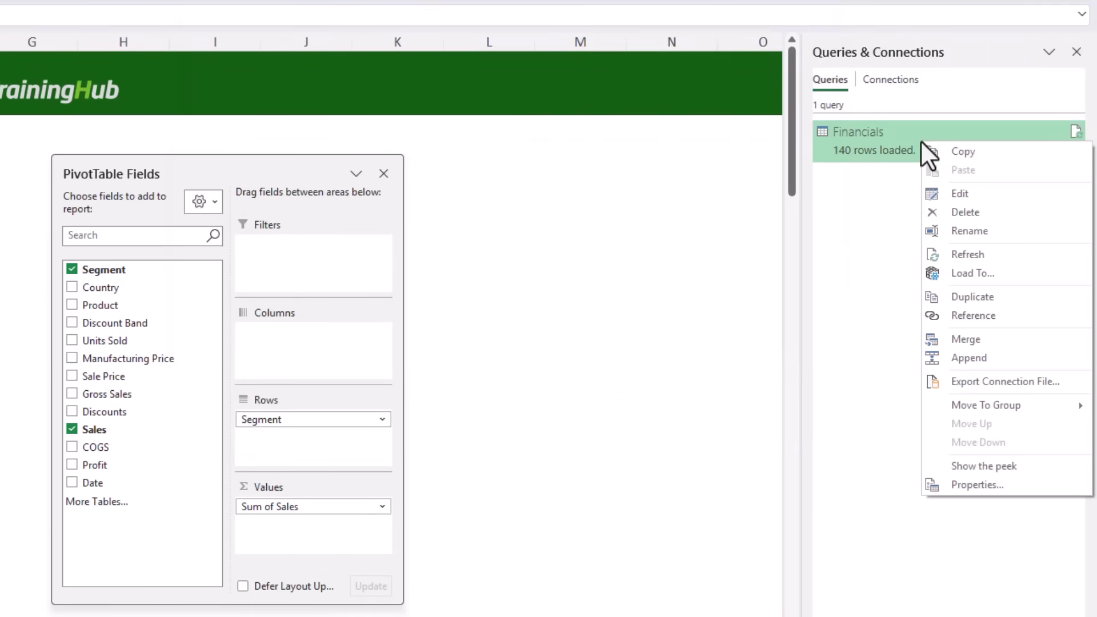
pyautogui.click(1022, 489)
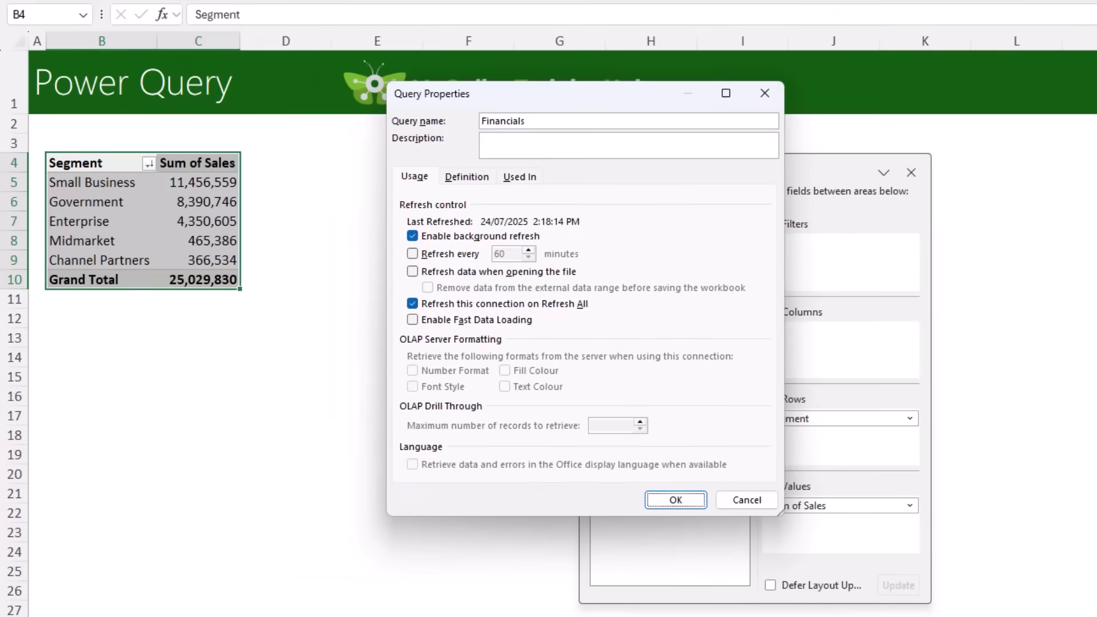
pyautogui.click(410, 255)
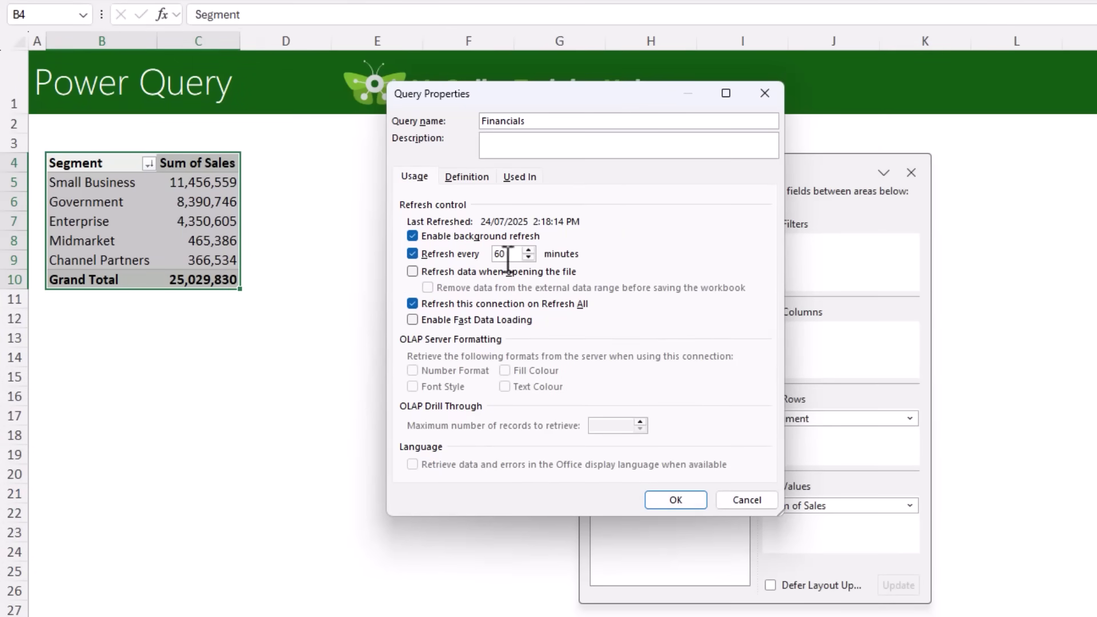
pyautogui.doubleClick(508, 255)
pyautogui.write('1')
pyautogui.click(410, 269)
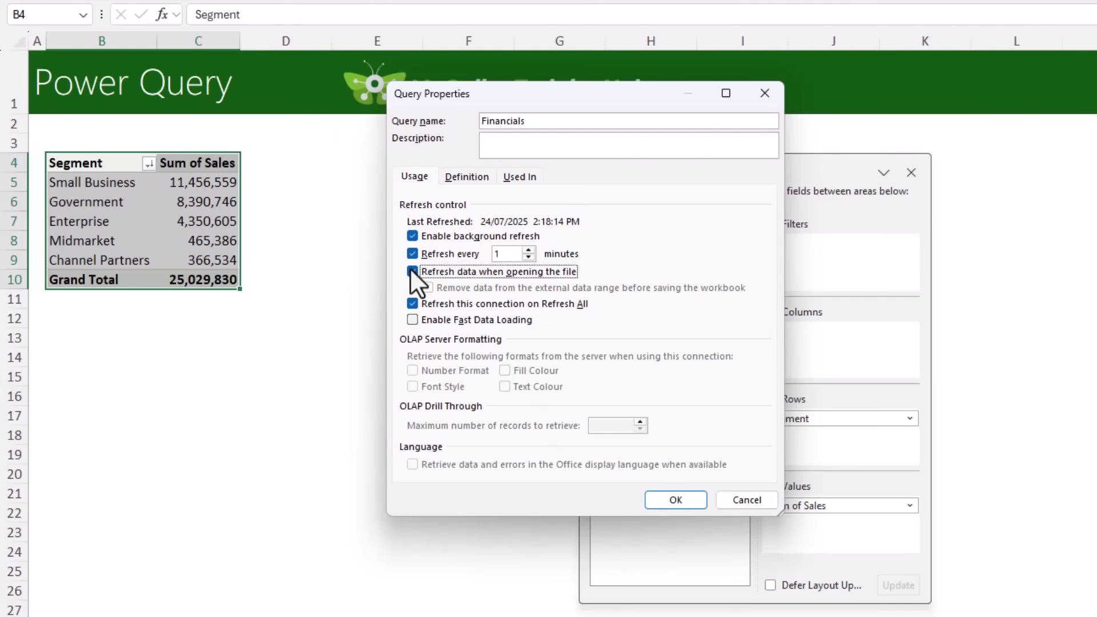
pyautogui.click(693, 498)
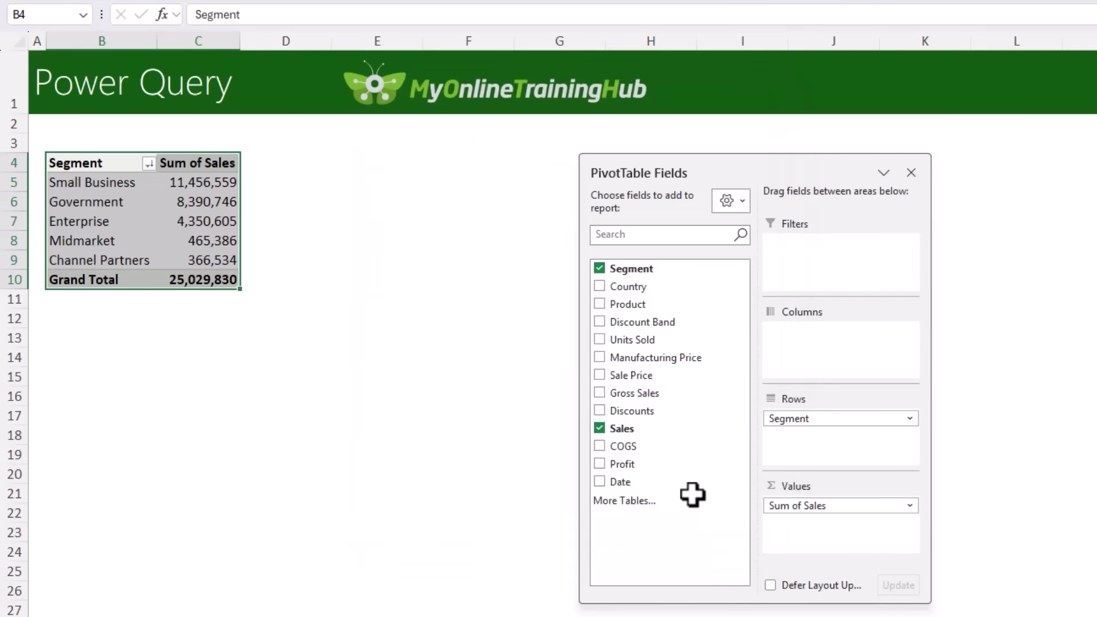
pyautogui.click(203, 189)
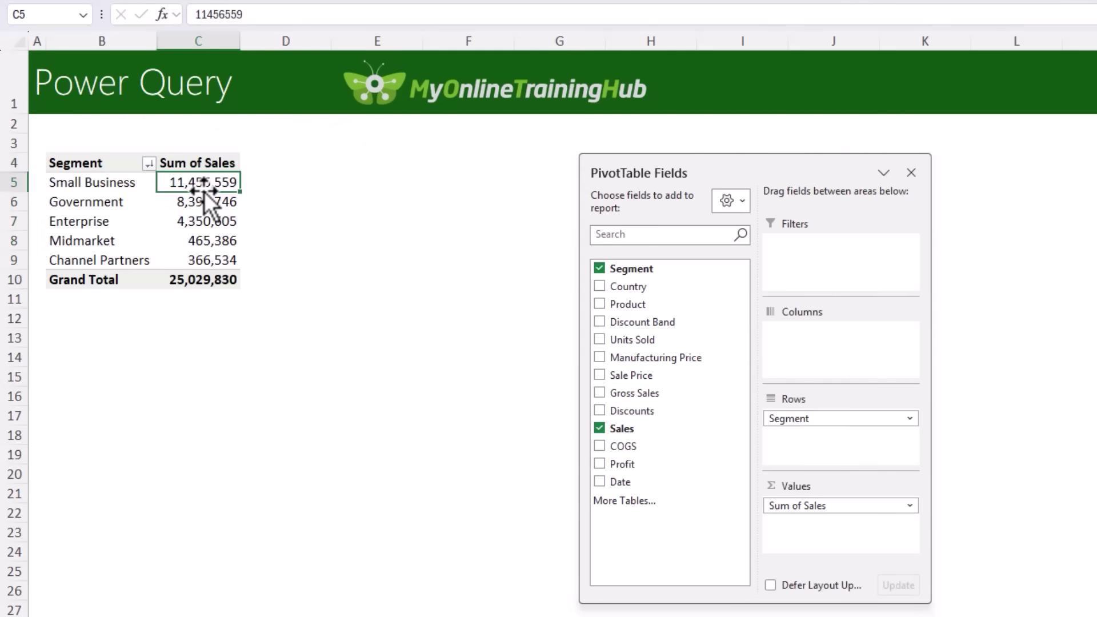